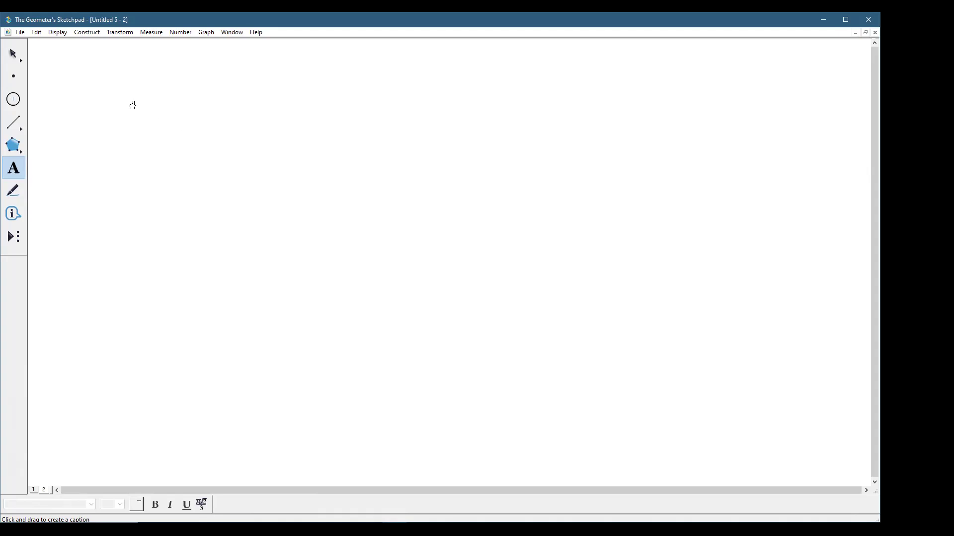
# Place four independent points across the upper part of the blank sketch, with the fourth lowest.
pyautogui.click(14, 55)
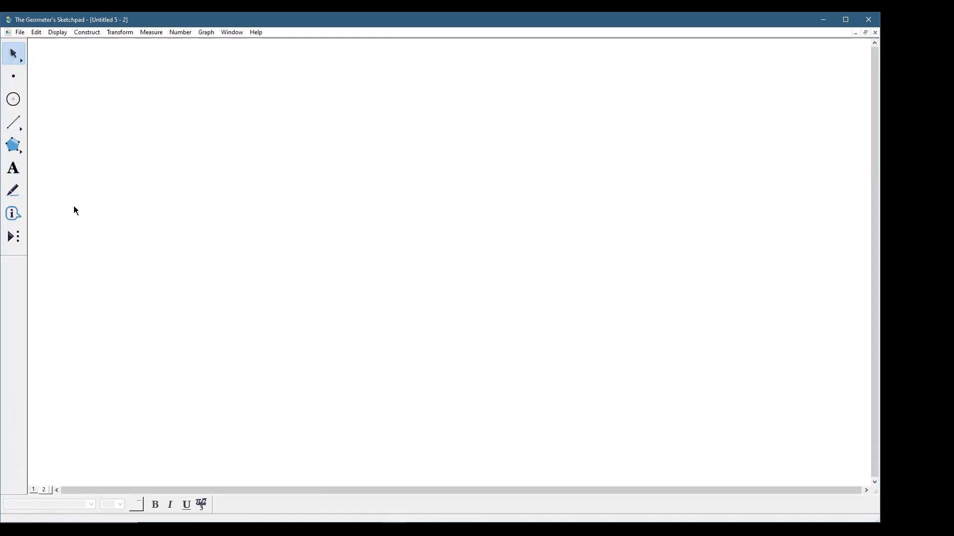
pyautogui.click(14, 79)
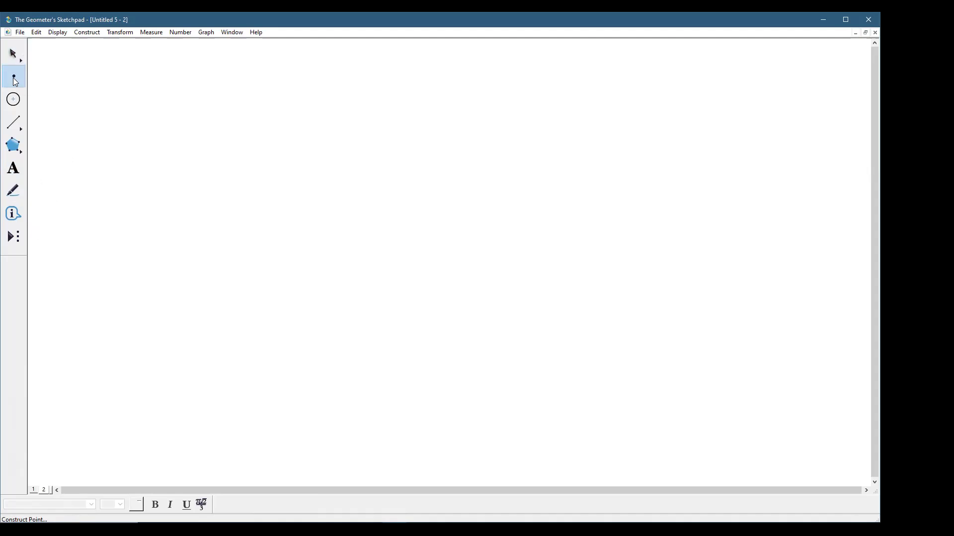
pyautogui.click(132, 121)
pyautogui.click(237, 148)
pyautogui.click(318, 118)
pyautogui.click(255, 194)
# Construct a triangle from three segments, starting at the lowest point and placing new vertices at its upper right and below.
pyautogui.click(13, 122)
pyautogui.moveTo(255, 194); pyautogui.dragTo(473, 189)
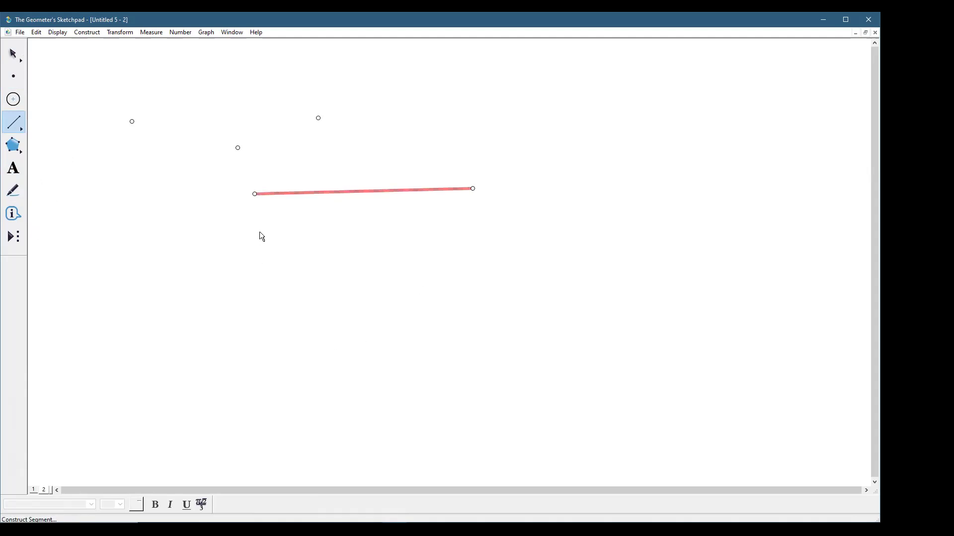
pyautogui.moveTo(254, 197); pyautogui.dragTo(322, 324)
pyautogui.moveTo(322, 324); pyautogui.dragTo(474, 189)
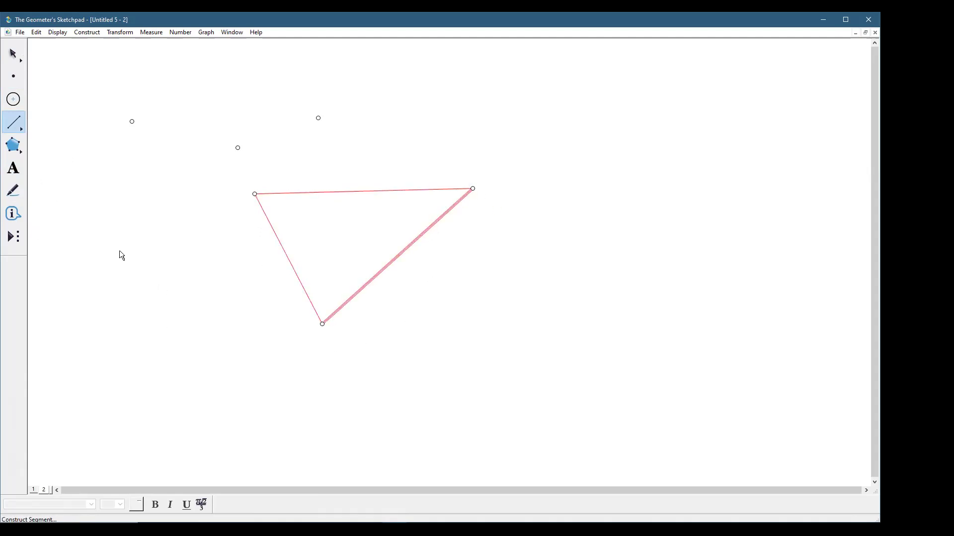
# Apply a thicker line style to all three sides of the triangle.
pyautogui.click(14, 54)
pyautogui.click(417, 197)
pyautogui.moveTo(403, 167); pyautogui.dragTo(439, 280)
pyautogui.keyDown('shift'); pyautogui.click(293, 266); pyautogui.keyUp('shift')
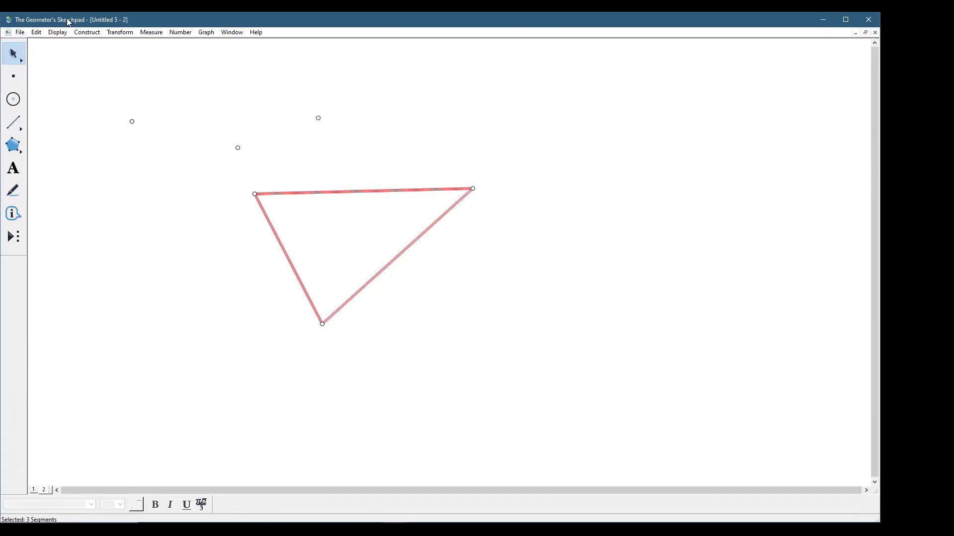
pyautogui.click(57, 33)
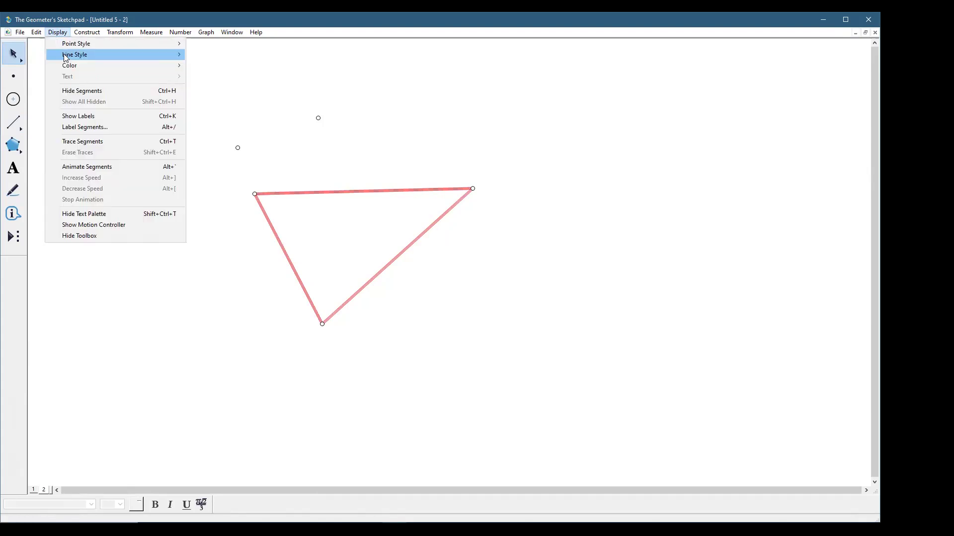
pyautogui.moveTo(64, 55)
pyautogui.click(220, 74)
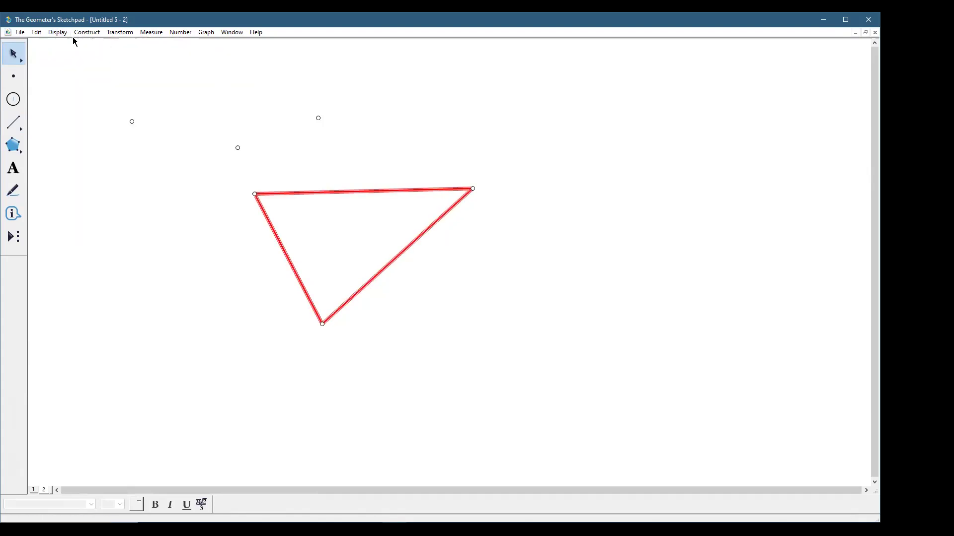
# Color the triangle's three sides black and deselect them.
pyautogui.click(57, 32)
pyautogui.moveTo(65, 66)
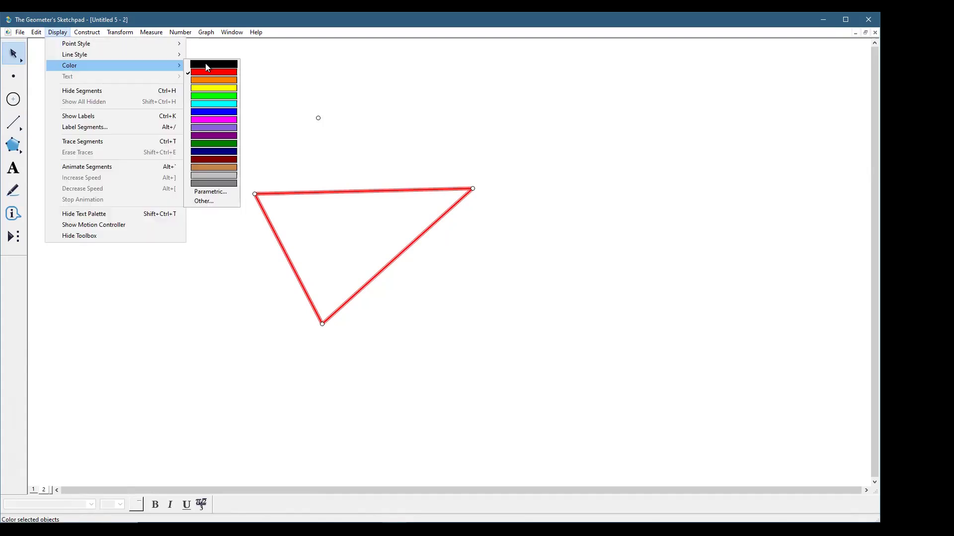
pyautogui.click(206, 64)
pyautogui.click(377, 124)
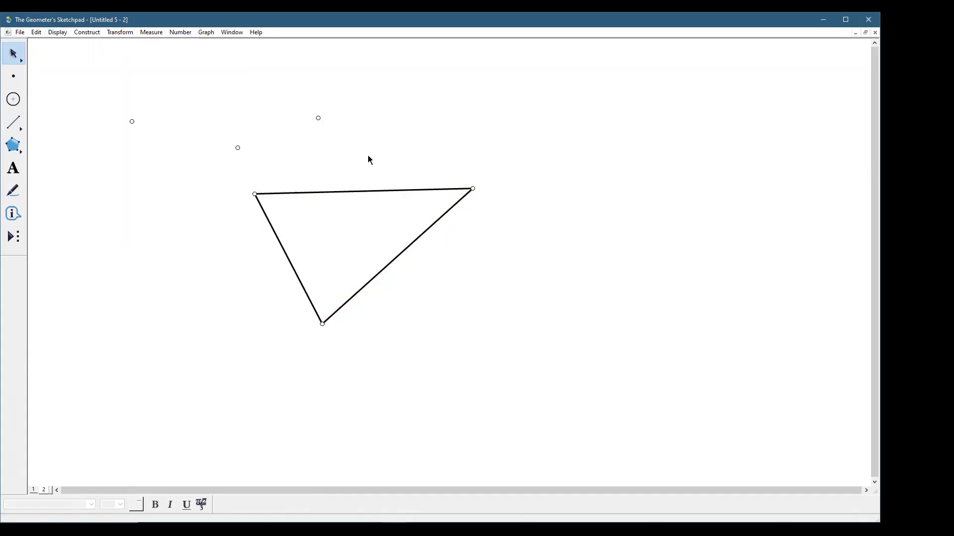
# Construct a filled quadrilateral with the Polygon tool to the lower left of the triangle.
pyautogui.click(12, 148)
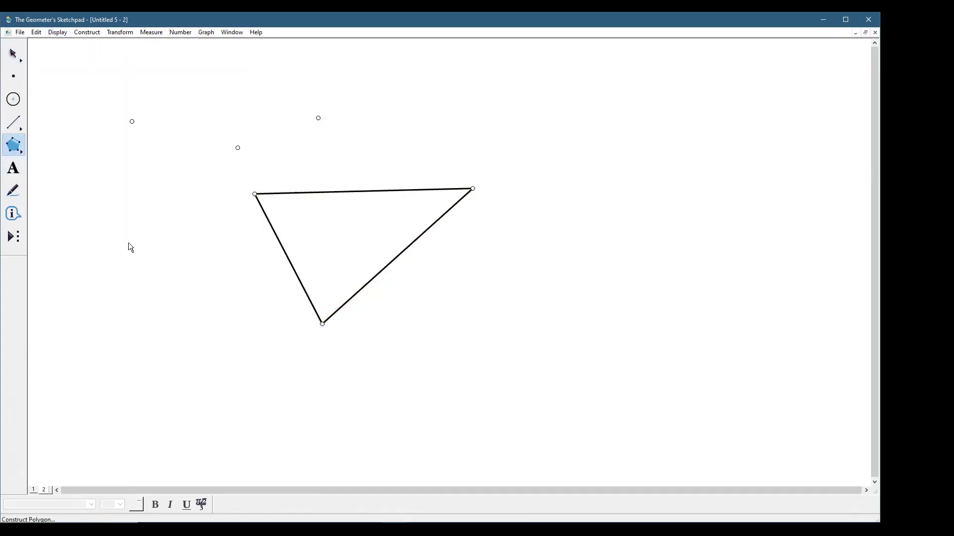
pyautogui.click(170, 329)
pyautogui.click(187, 238)
pyautogui.click(262, 305)
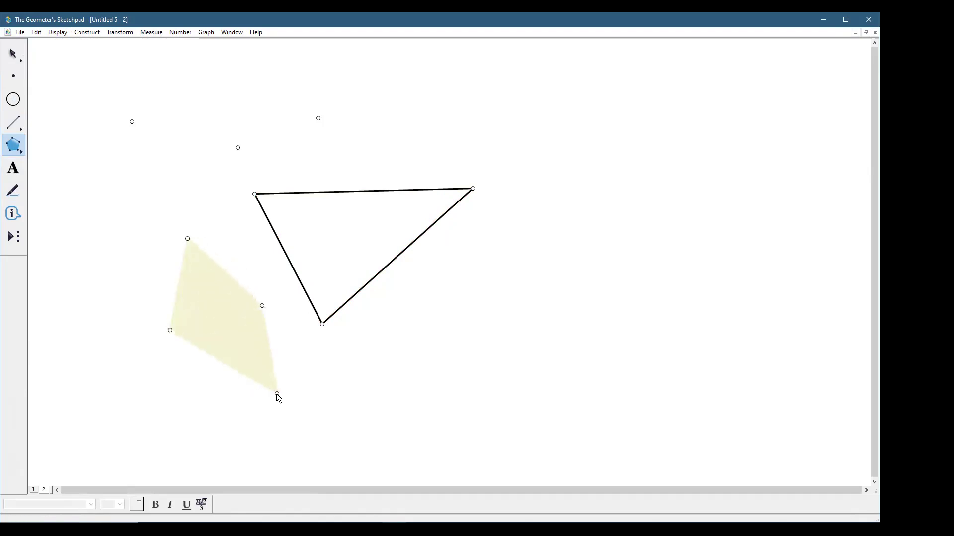
pyautogui.click(169, 330)
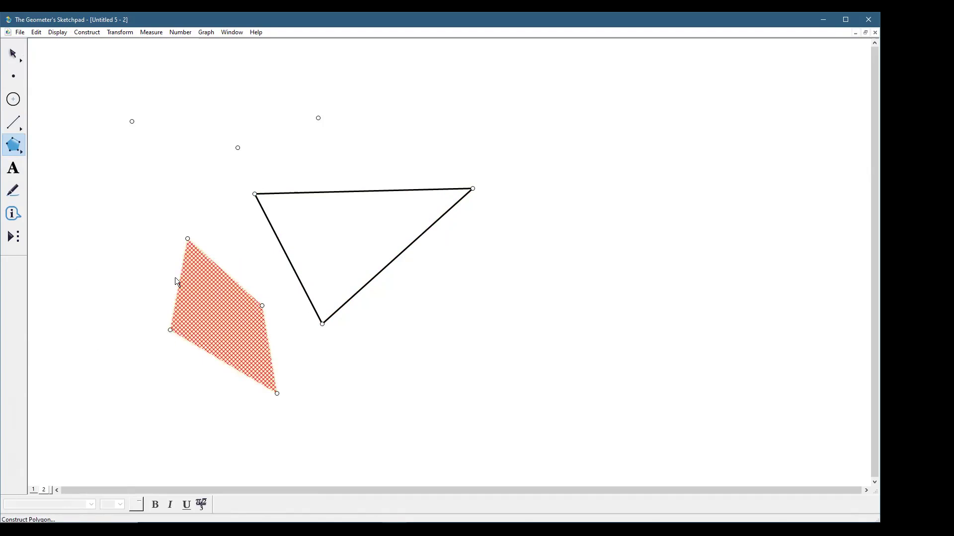
# Change the quadrilateral's fill color to yellow.
pyautogui.press('Escape')
pyautogui.press('Delete')
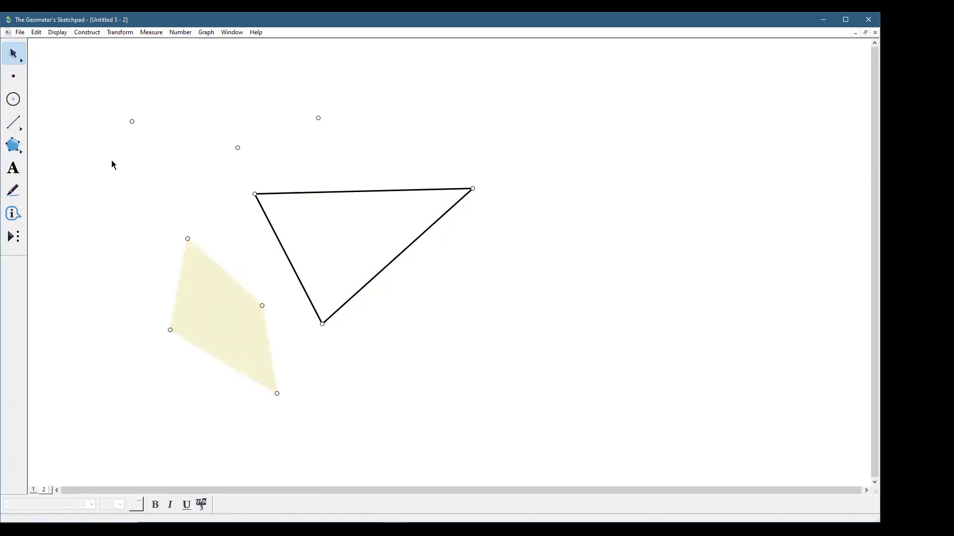
pyautogui.click(219, 314)
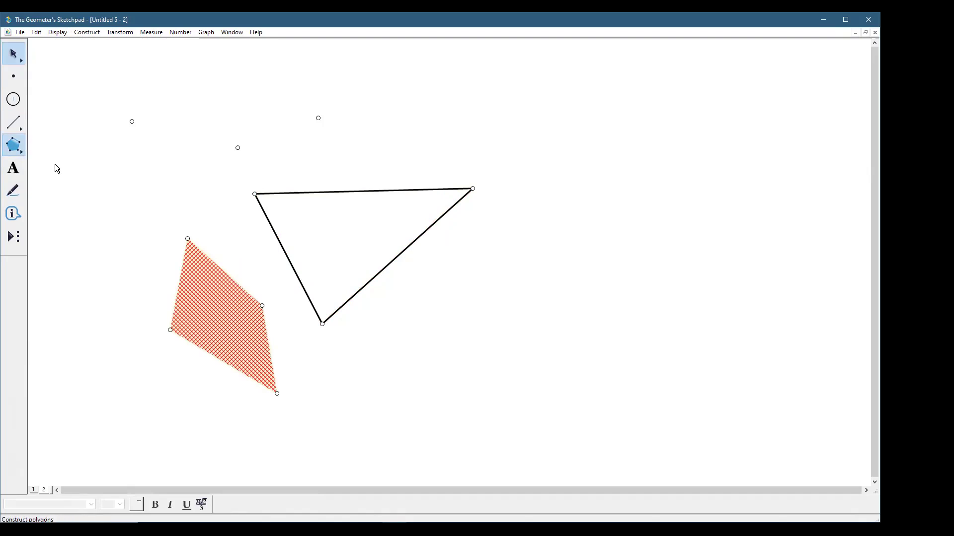
pyautogui.rightClick(204, 267)
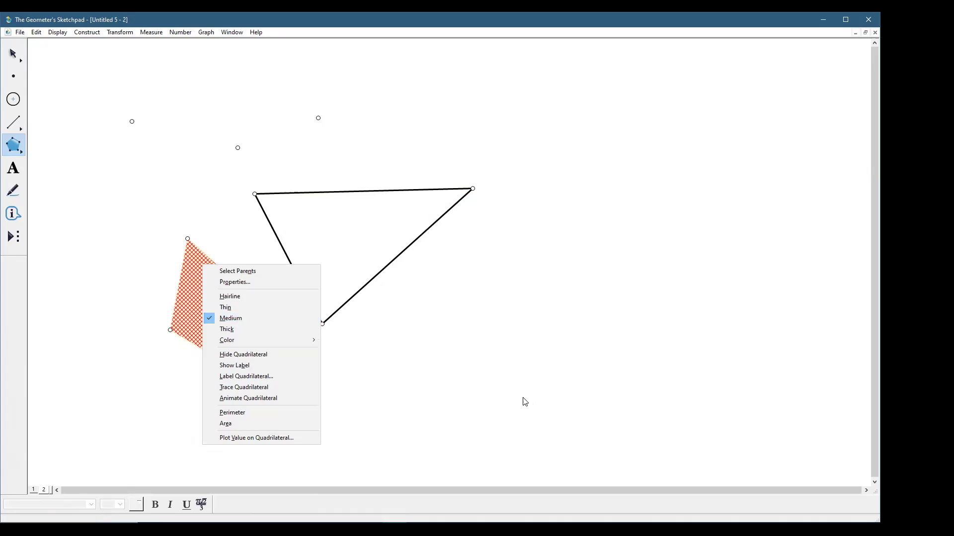
pyautogui.moveTo(271, 340)
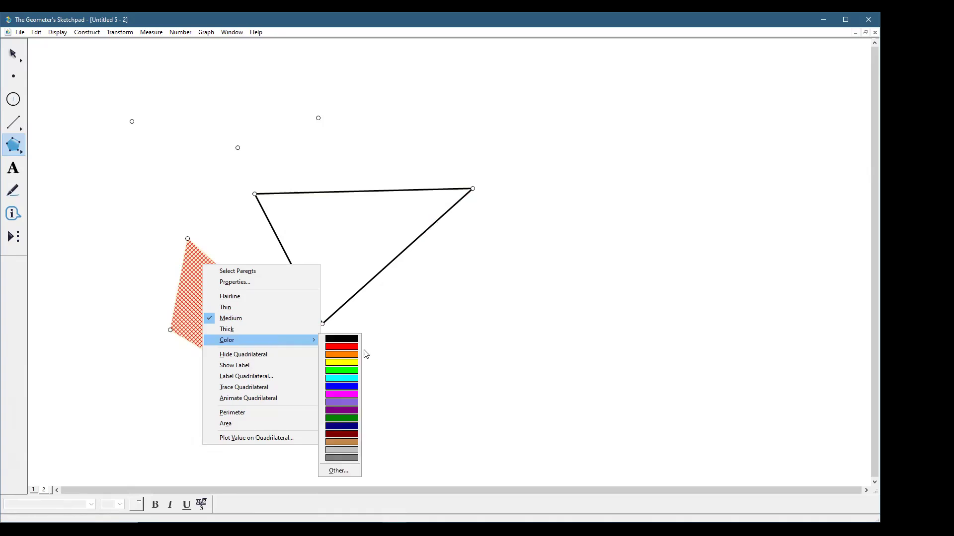
pyautogui.click(354, 368)
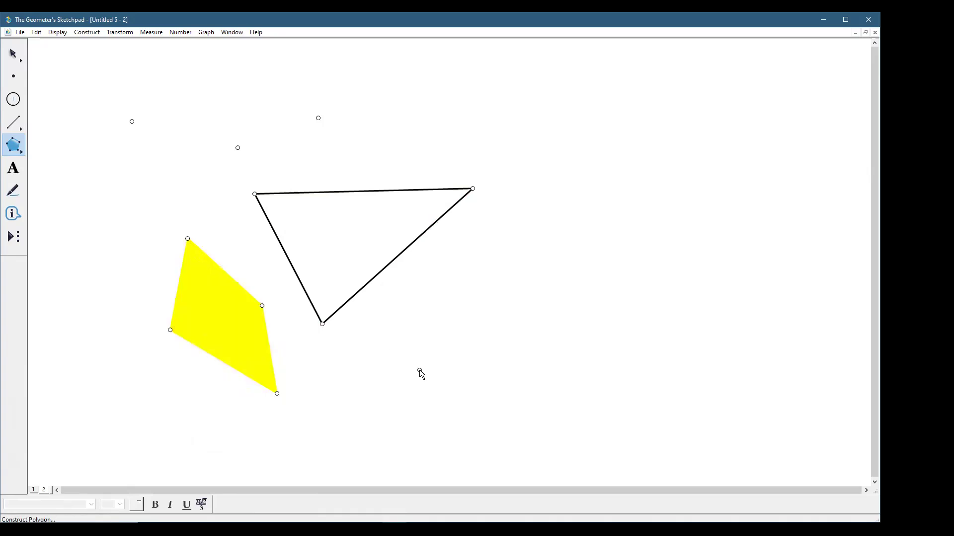
# Construct a second, self-crossing quadrilateral that shares the first one's right-hand vertex and extends to the right of the triangle.
pyautogui.click(262, 305)
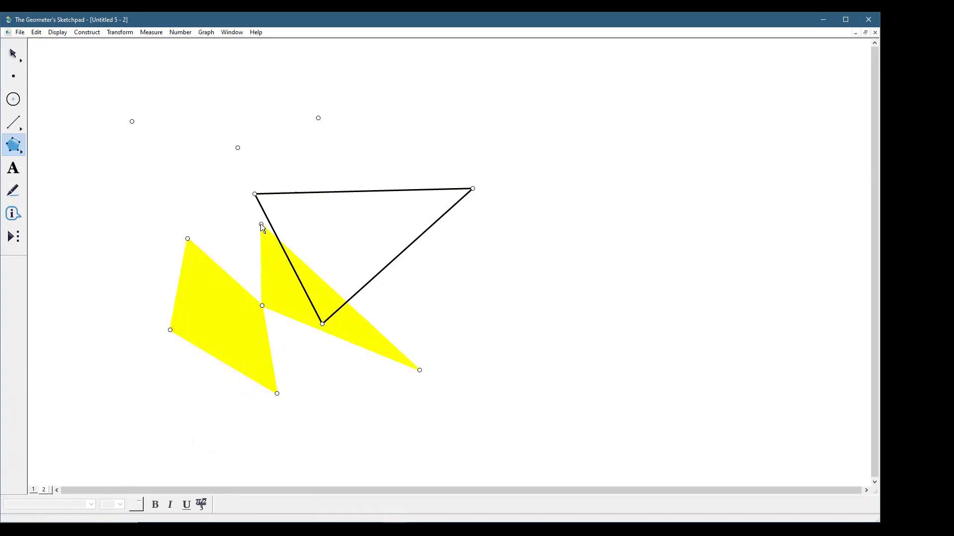
pyautogui.click(604, 259)
pyautogui.doubleClick(556, 139)
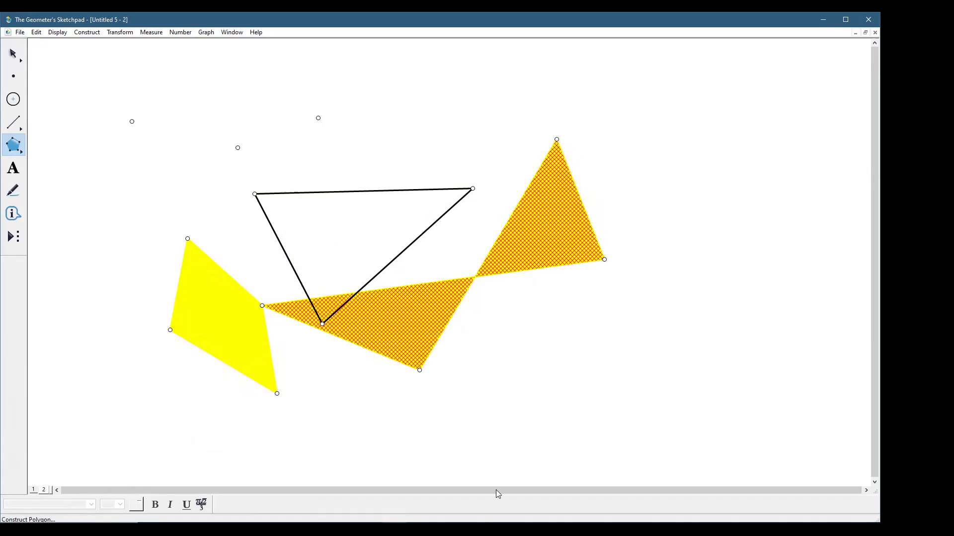
pyautogui.click(20, 53)
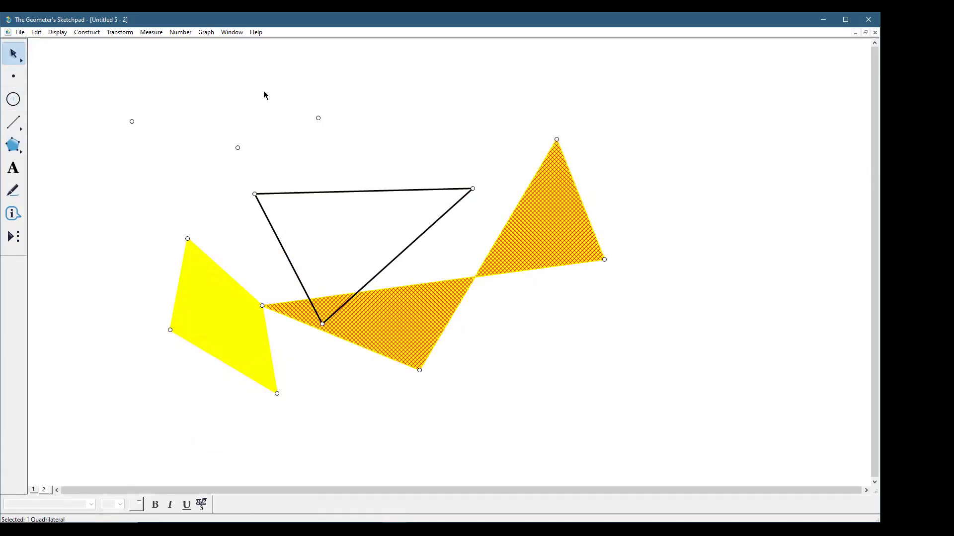
pyautogui.click(398, 107)
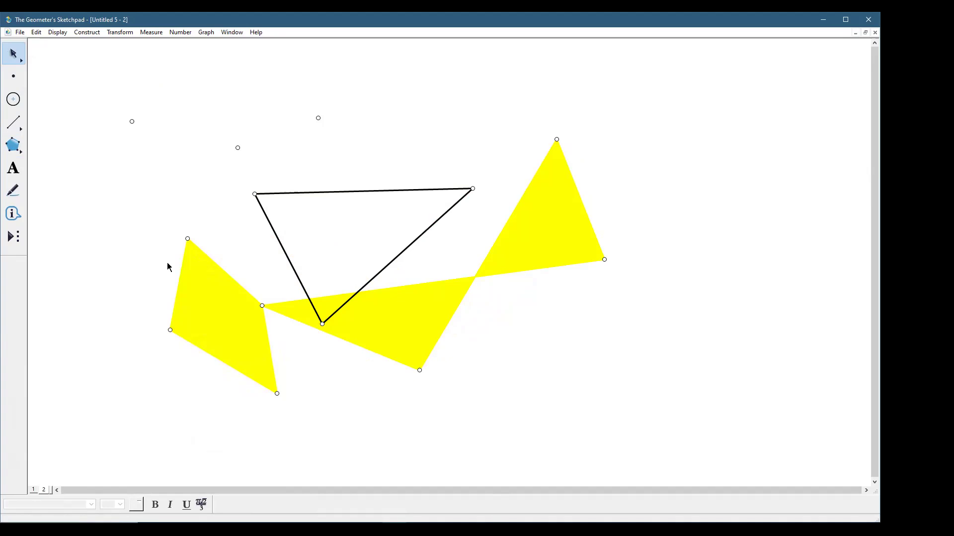
# Add the caption "THIS IS MY TEXT" below the crossed quadrilateral's right part.
pyautogui.click(14, 171)
pyautogui.moveTo(474, 320); pyautogui.dragTo(664, 373)
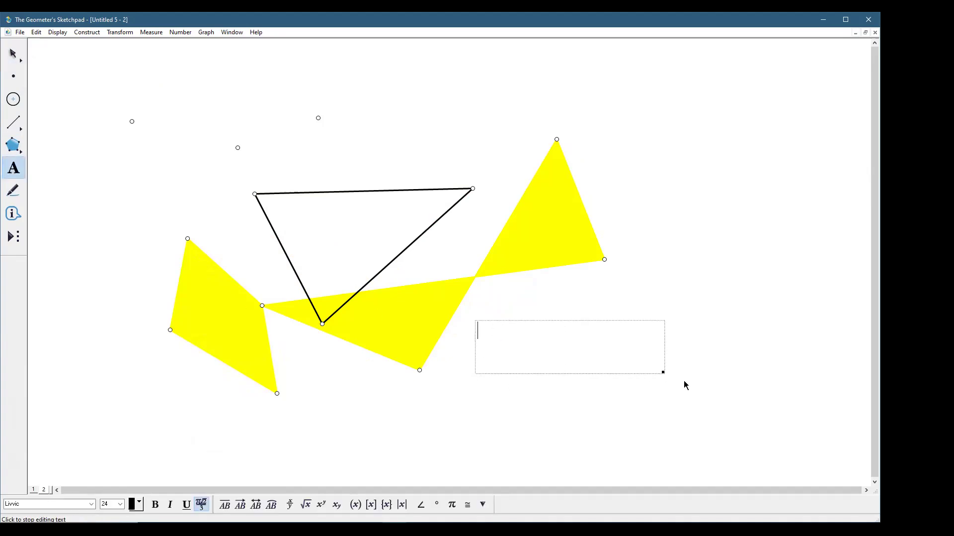
pyautogui.write('THIS IS MY TEXT')
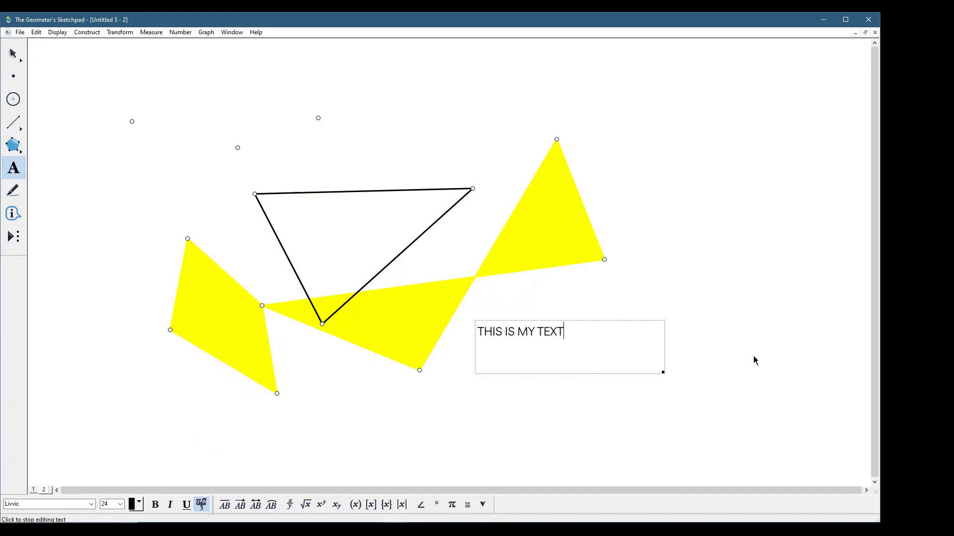
pyautogui.click(722, 293)
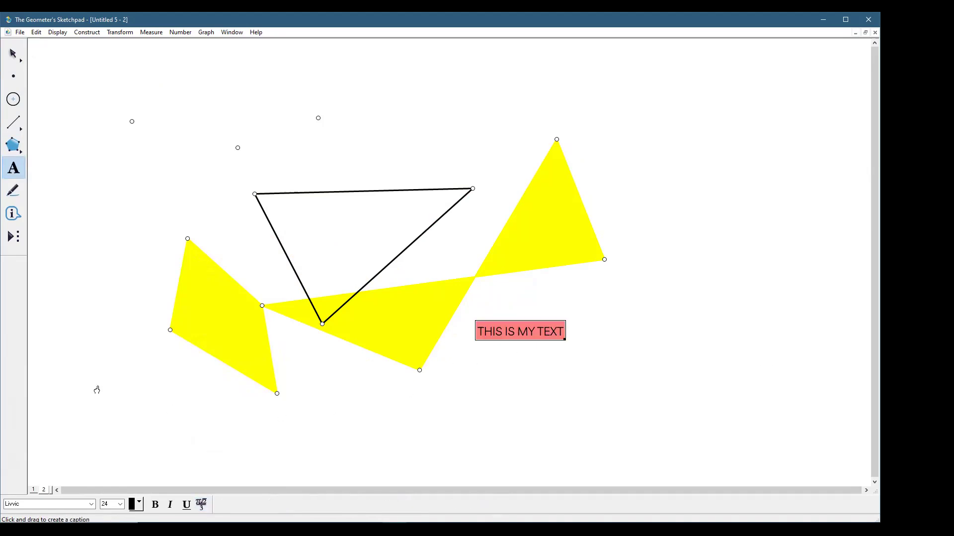
pyautogui.click(13, 53)
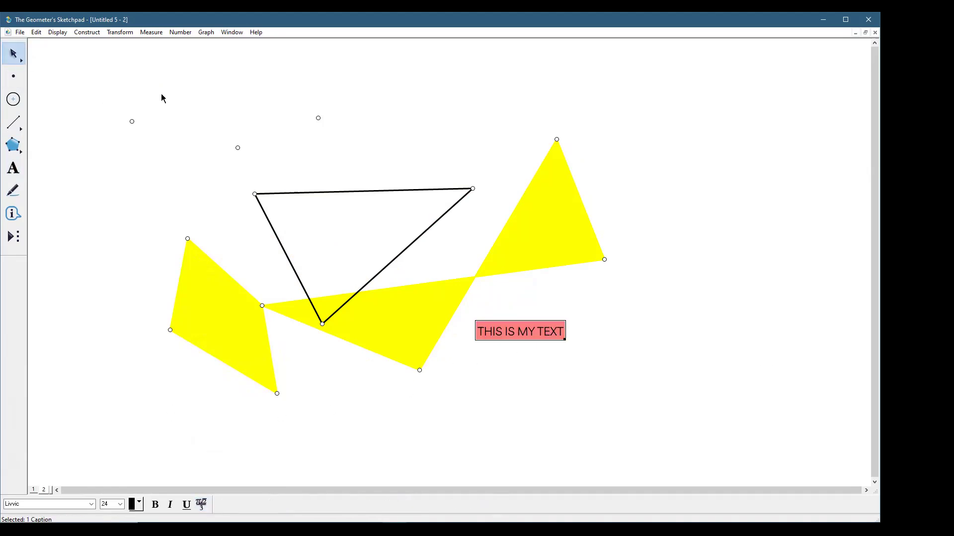
pyautogui.click(230, 96)
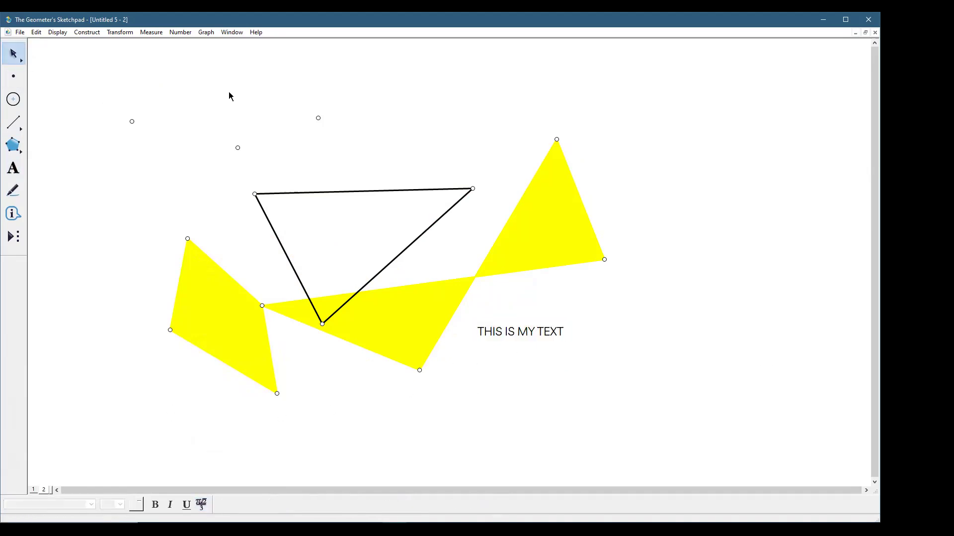
# Mark the triangle's left angle, then put a single and a double tick on its top side and a triple tick on its right side.
pyautogui.click(14, 195)
pyautogui.moveTo(280, 206); pyautogui.dragTo(269, 223)
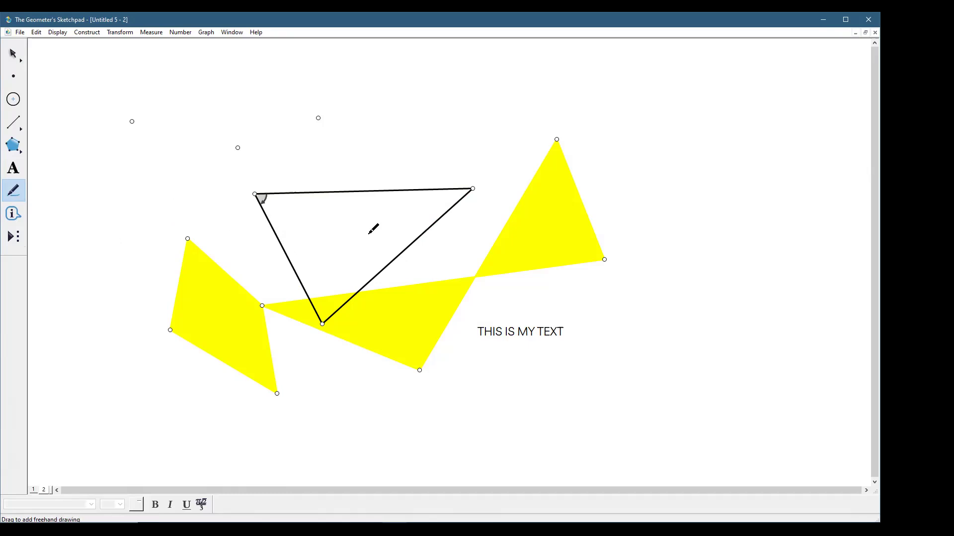
pyautogui.click(368, 193)
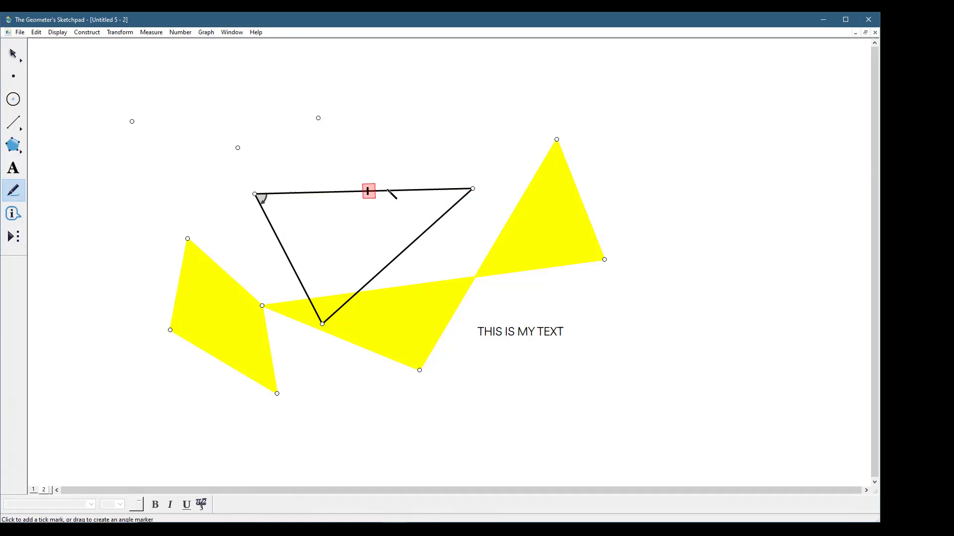
pyautogui.click(384, 191)
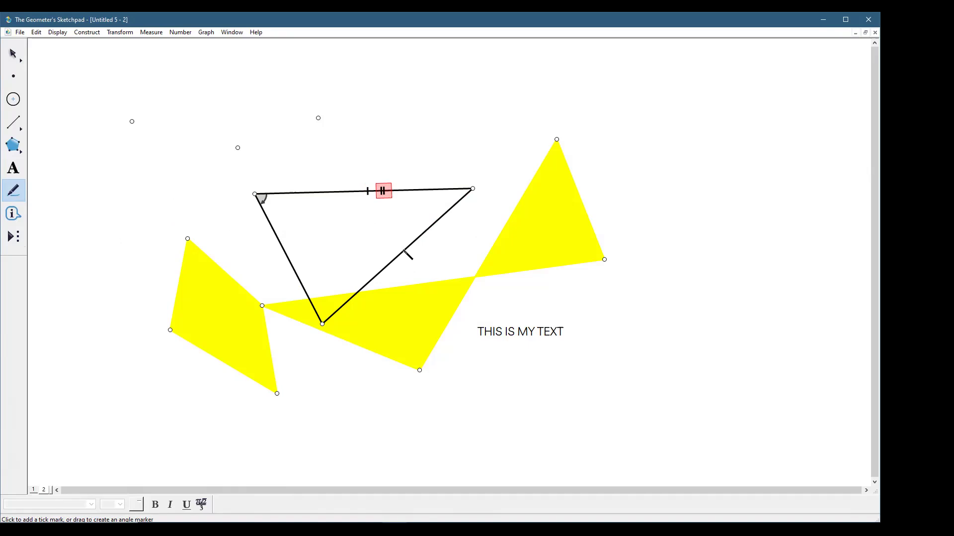
pyautogui.click(404, 251)
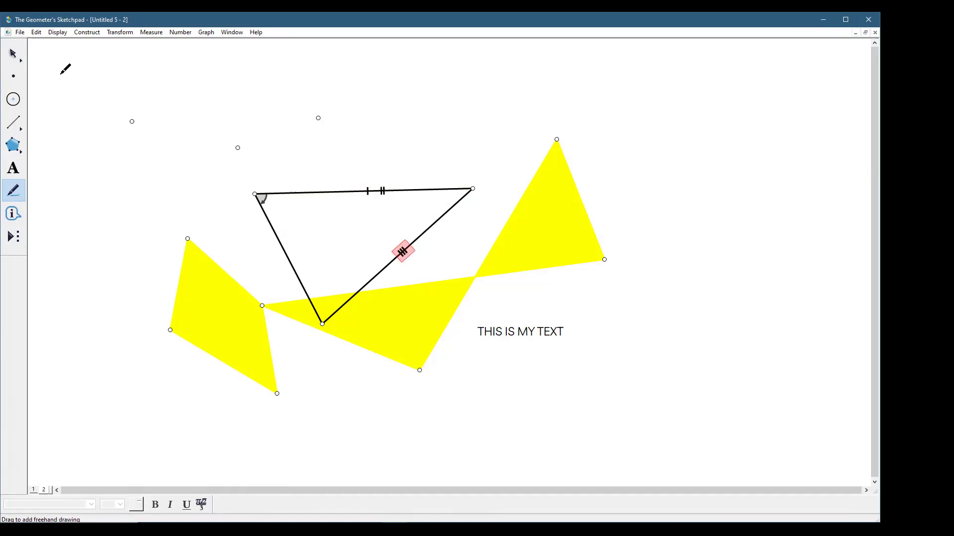
# Reshape the triangle by moving its triple-ticked side up and to the right.
pyautogui.click(14, 53)
pyautogui.press('Escape')
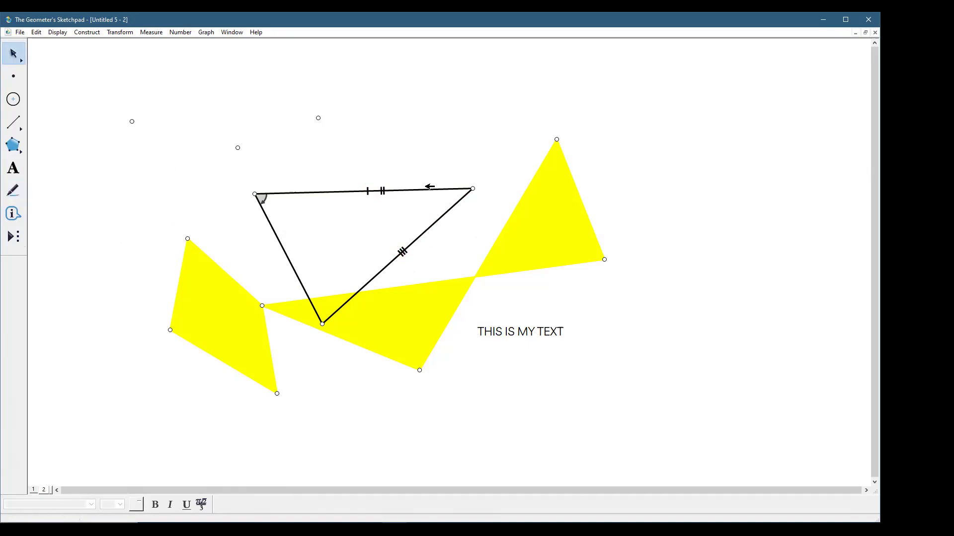
pyautogui.moveTo(403, 252); pyautogui.dragTo(447, 175)
pyautogui.click(457, 206)
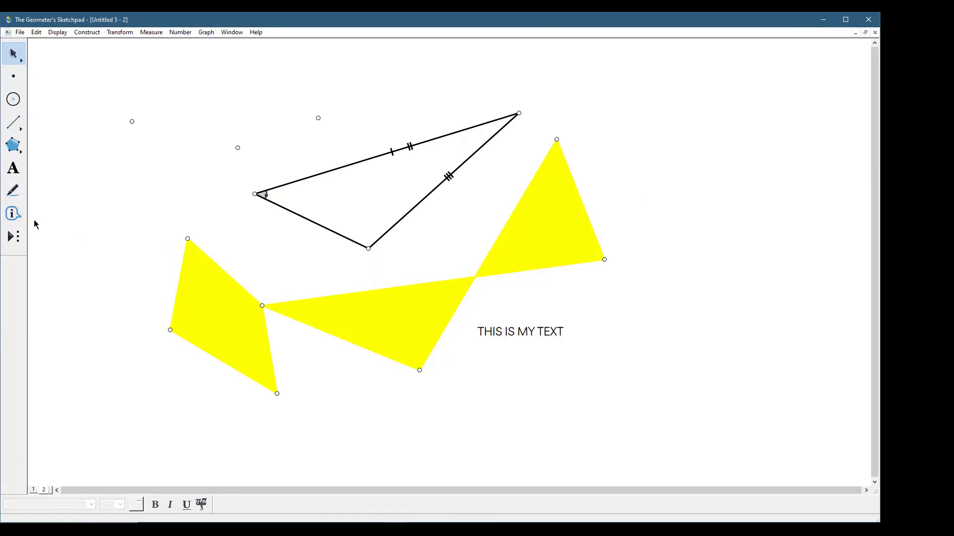
# Inspect the definitions of the triangle's upper-right vertex and the crossed quadrilateral with the Information tool.
pyautogui.click(11, 214)
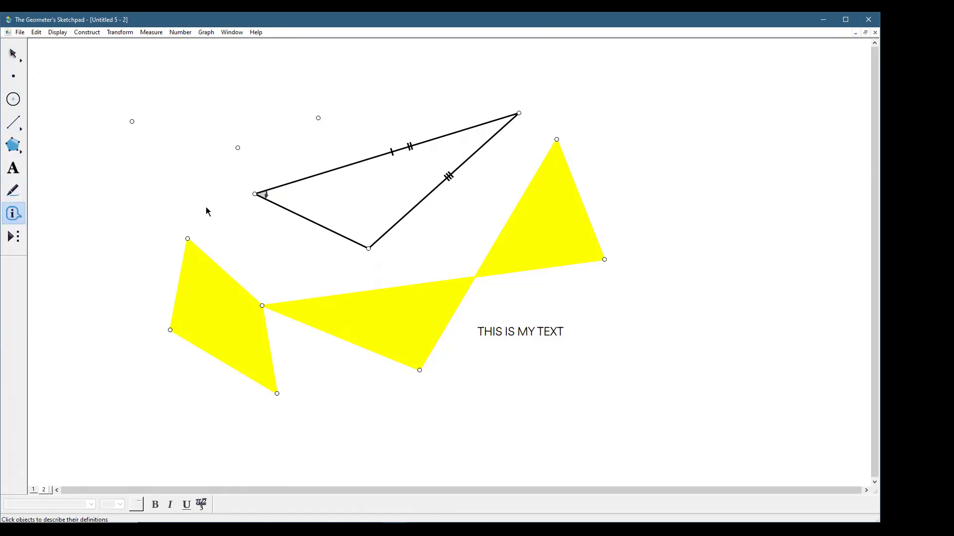
pyautogui.click(518, 112)
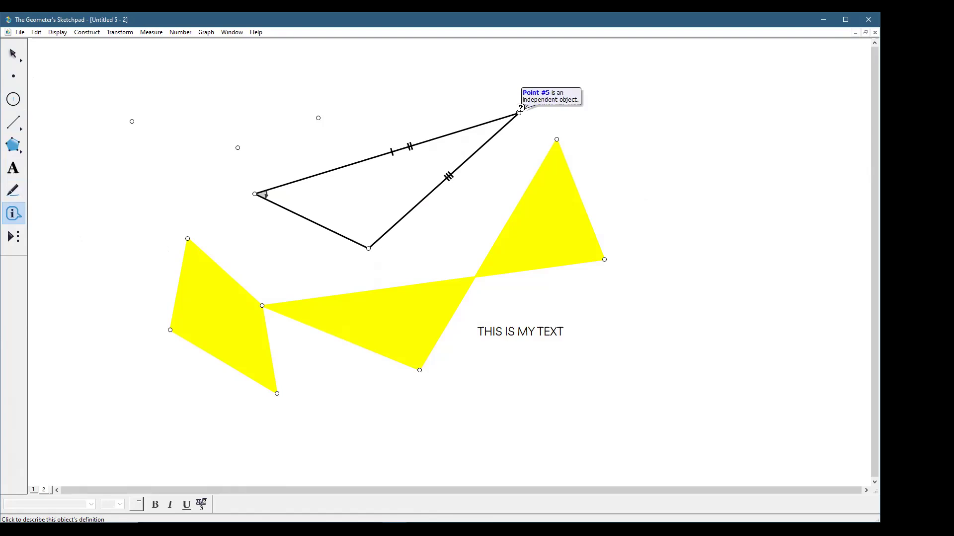
pyautogui.click(562, 169)
pyautogui.click(396, 315)
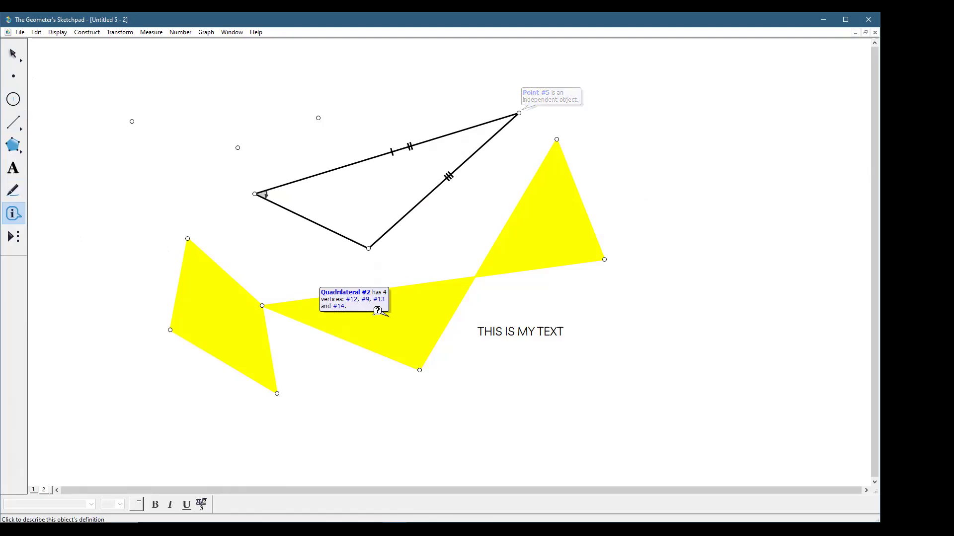
# Inspect the definitions of the triangle's left, upper-right and lower vertices.
pyautogui.click(256, 192)
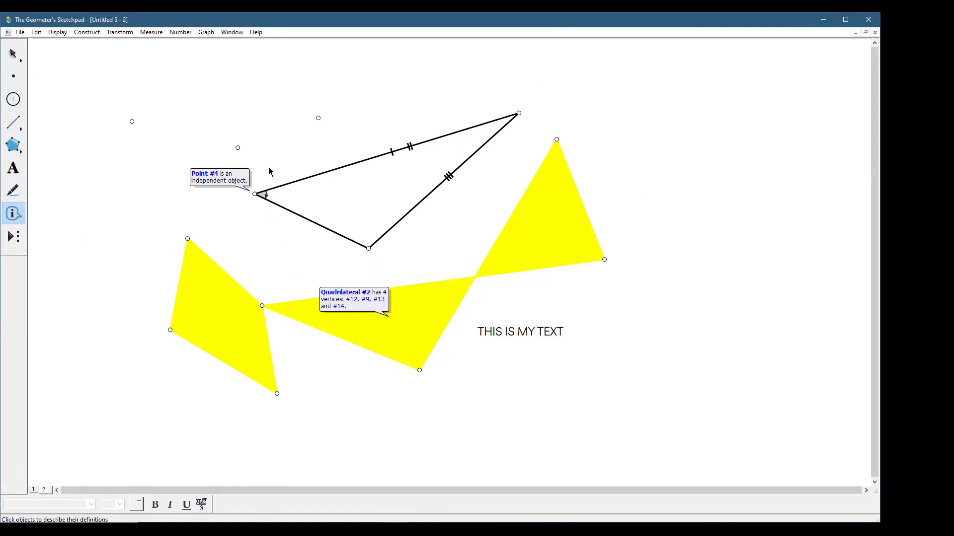
pyautogui.click(519, 113)
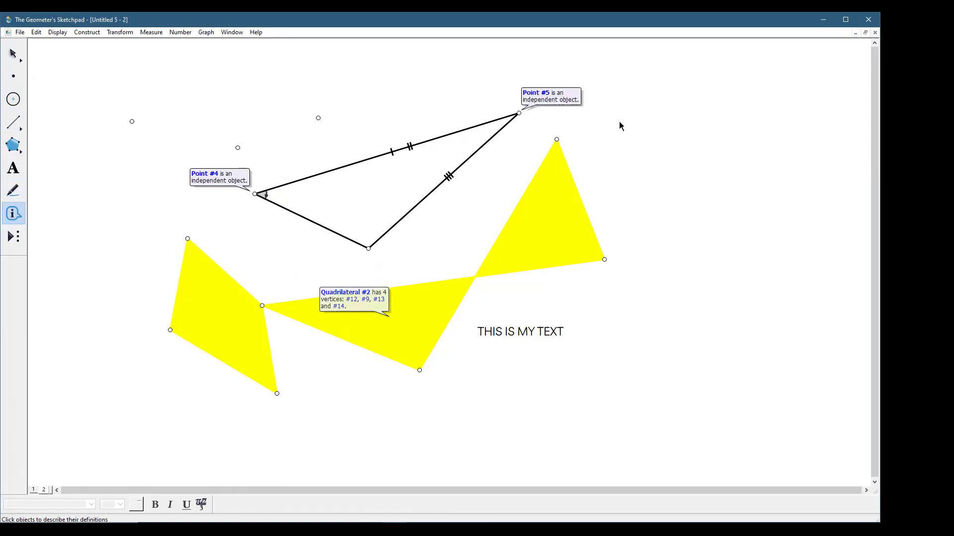
pyautogui.click(368, 249)
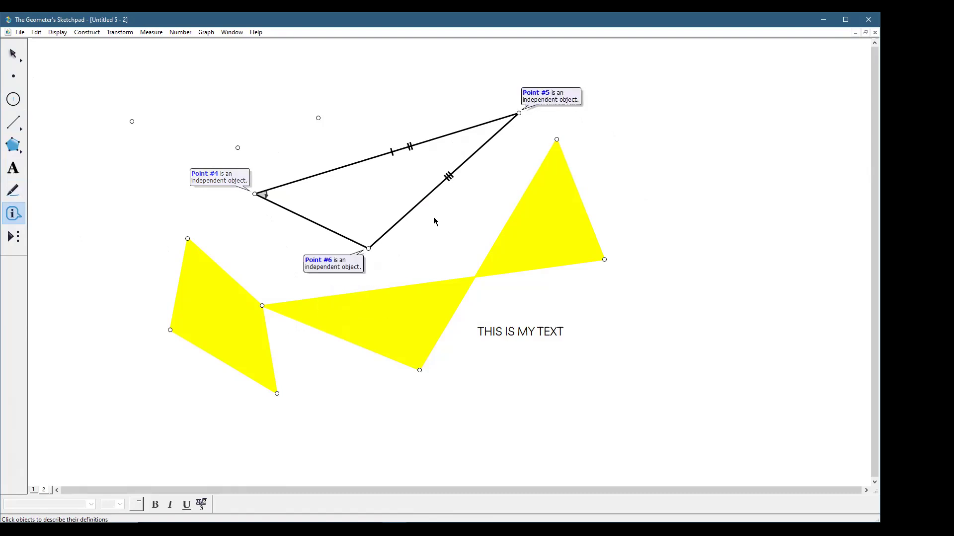
# Construct a point on the triangle's top side, left of the single tick, and inspect its definition.
pyautogui.click(13, 77)
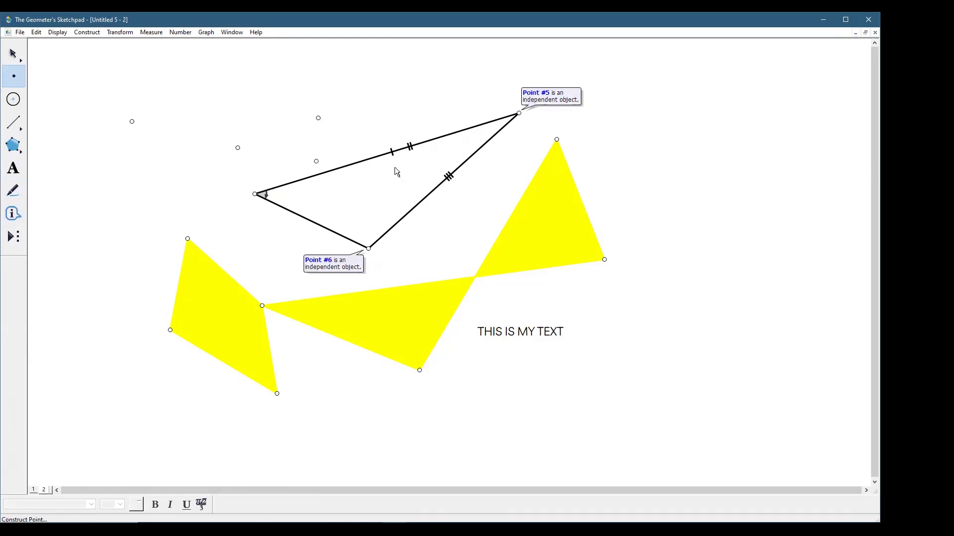
pyautogui.click(365, 159)
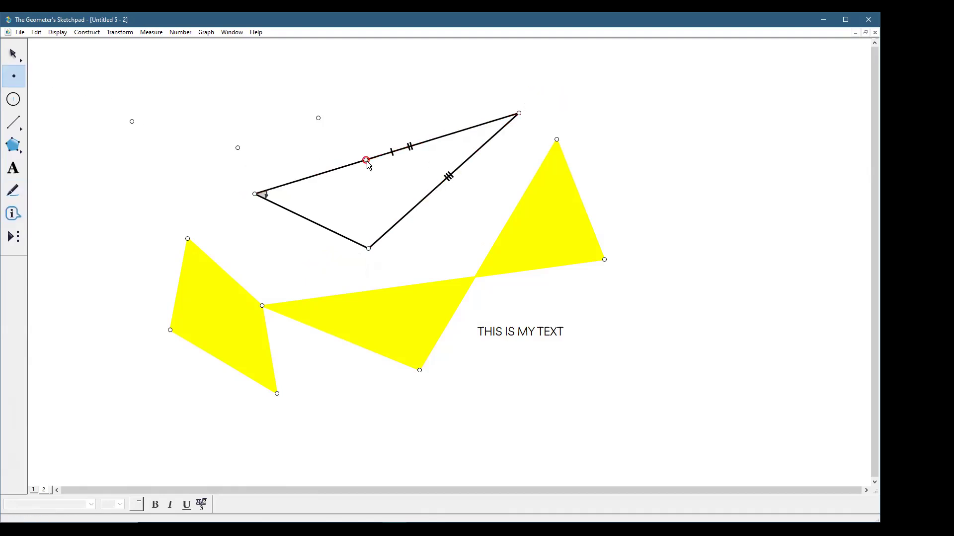
pyautogui.click(13, 191)
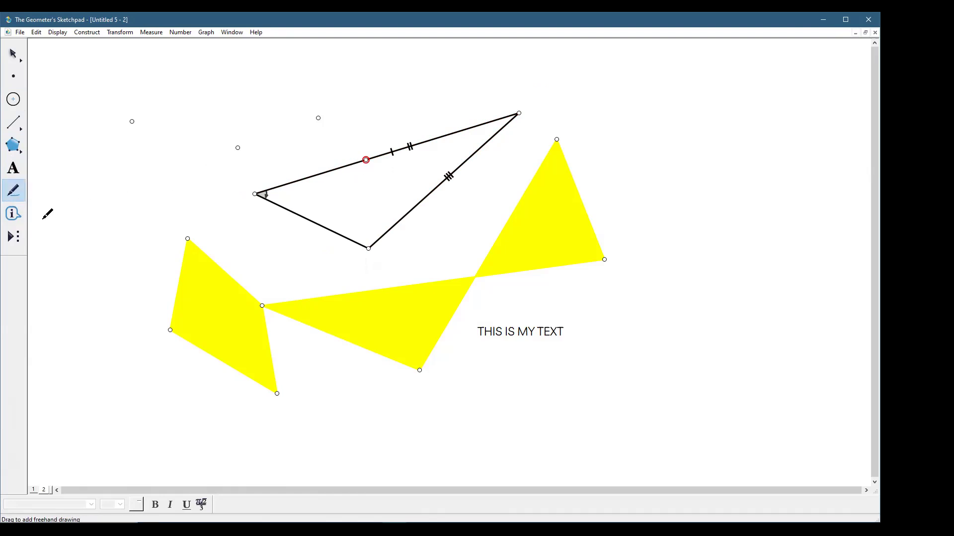
pyautogui.click(13, 214)
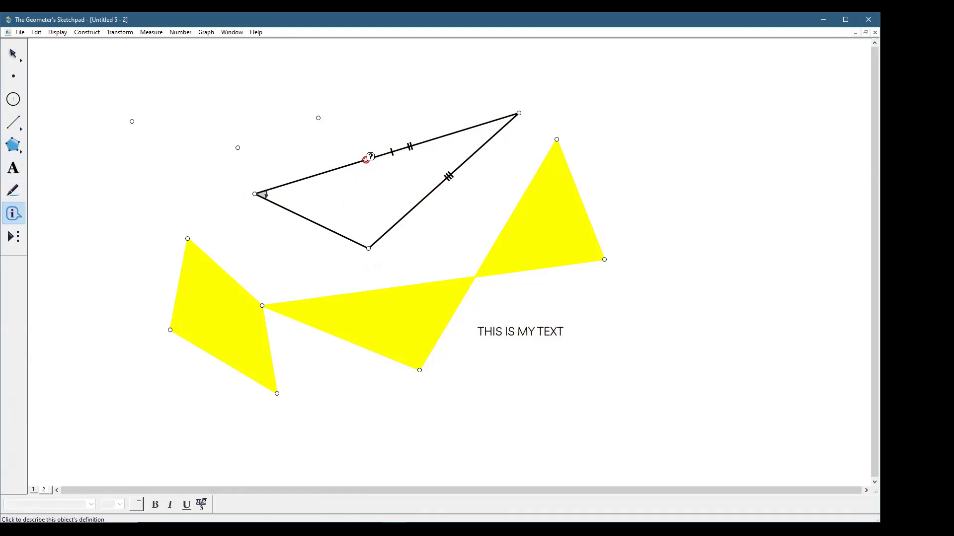
pyautogui.click(366, 159)
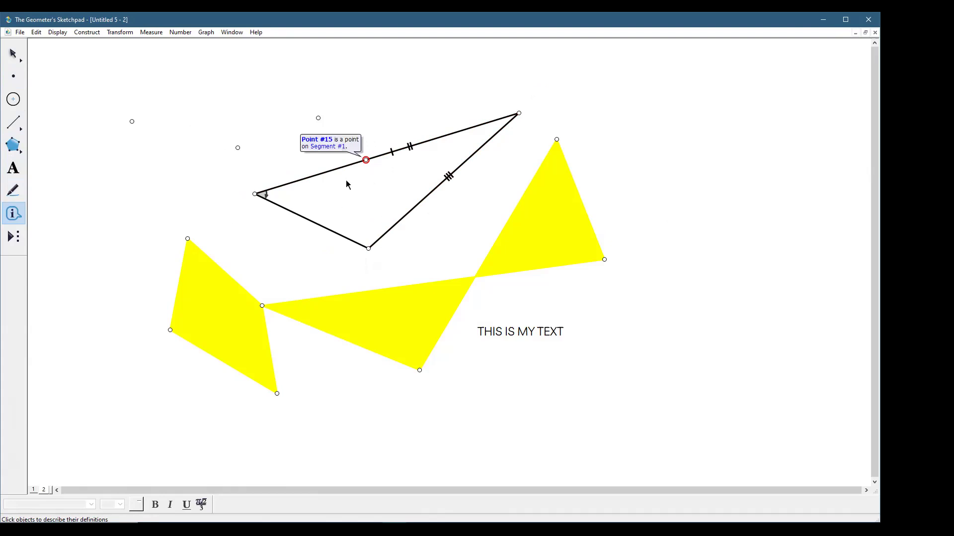
# Inspect the definitions of the triangle's right side, its triple tick mark and the crossed quadrilateral.
pyautogui.click(422, 198)
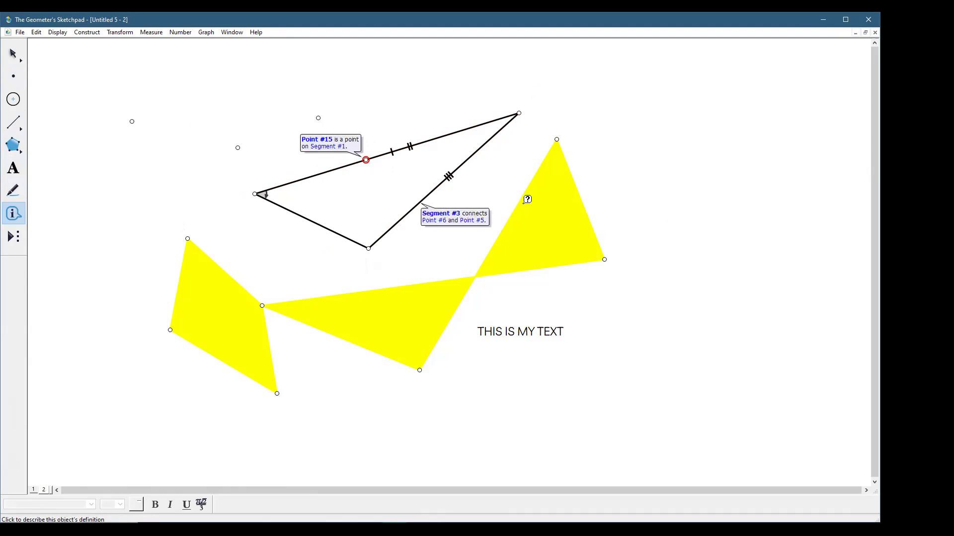
pyautogui.click(450, 175)
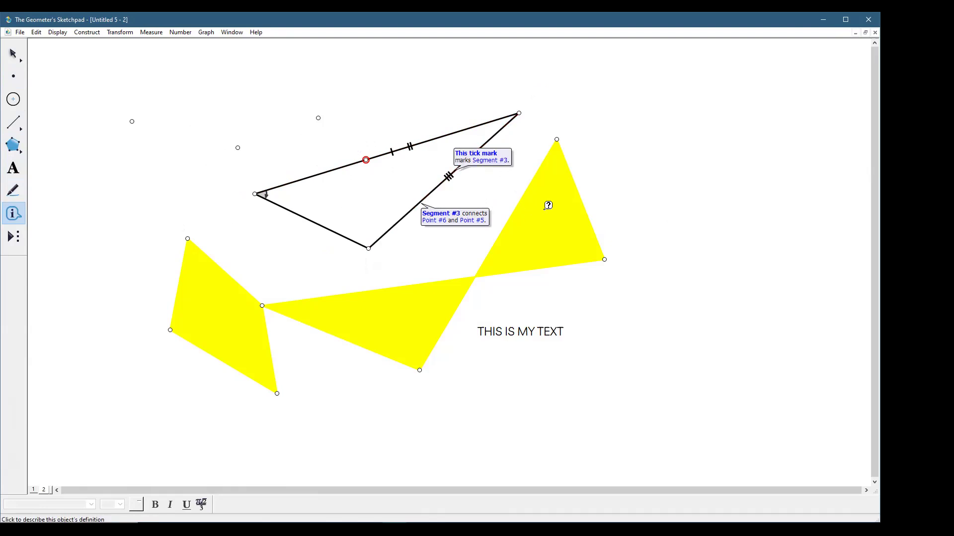
pyautogui.click(548, 205)
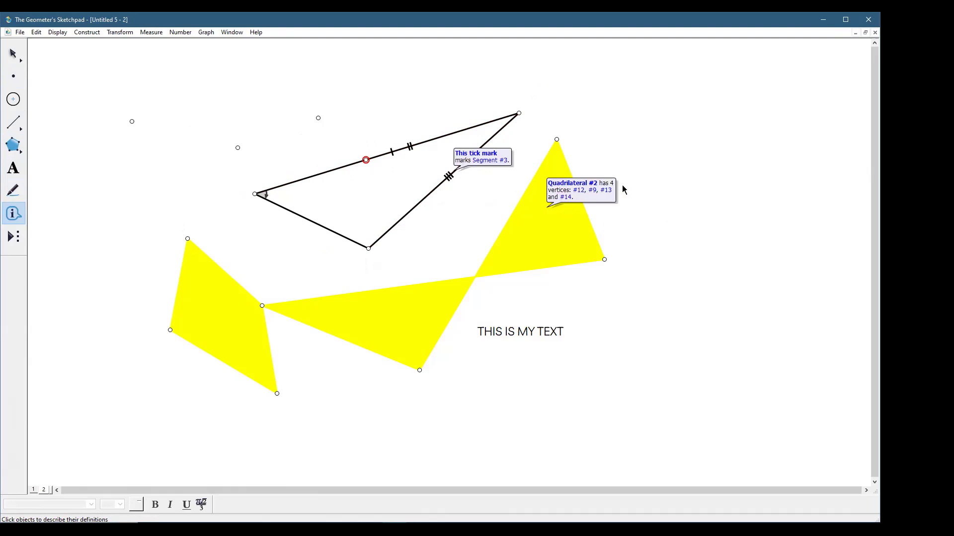
# Draw a horizontal segment in the empty area to the right of and slightly below the caption.
pyautogui.click(13, 54)
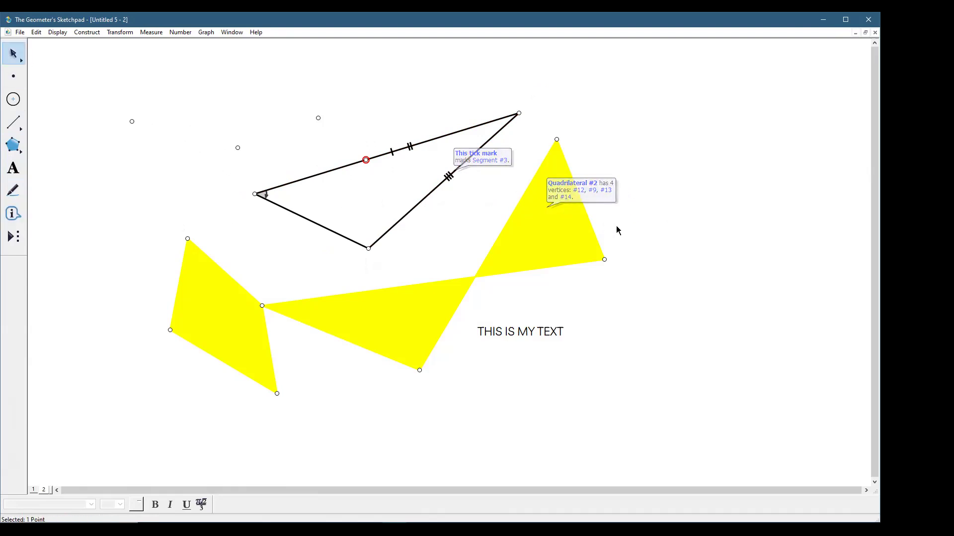
pyautogui.click(13, 123)
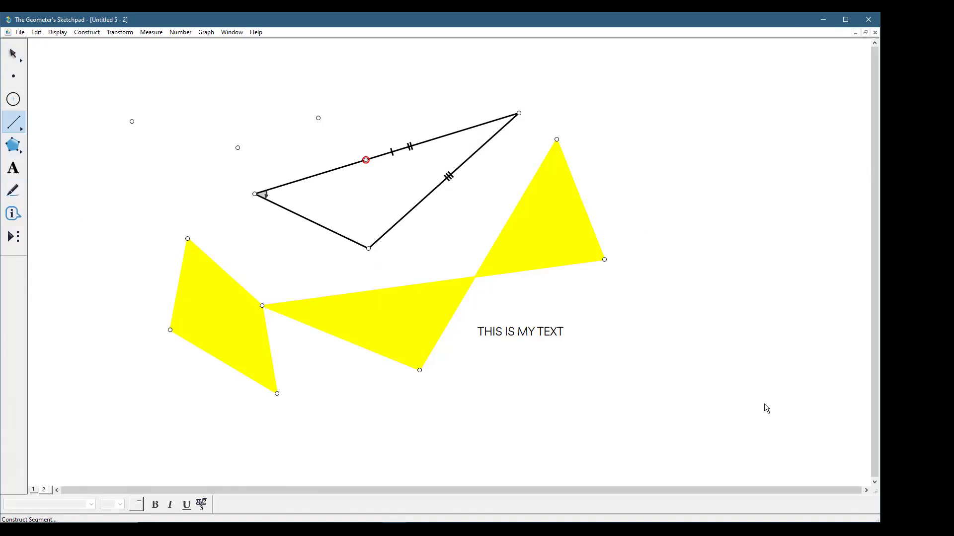
pyautogui.moveTo(651, 365); pyautogui.dragTo(775, 365)
pyautogui.press('Escape')
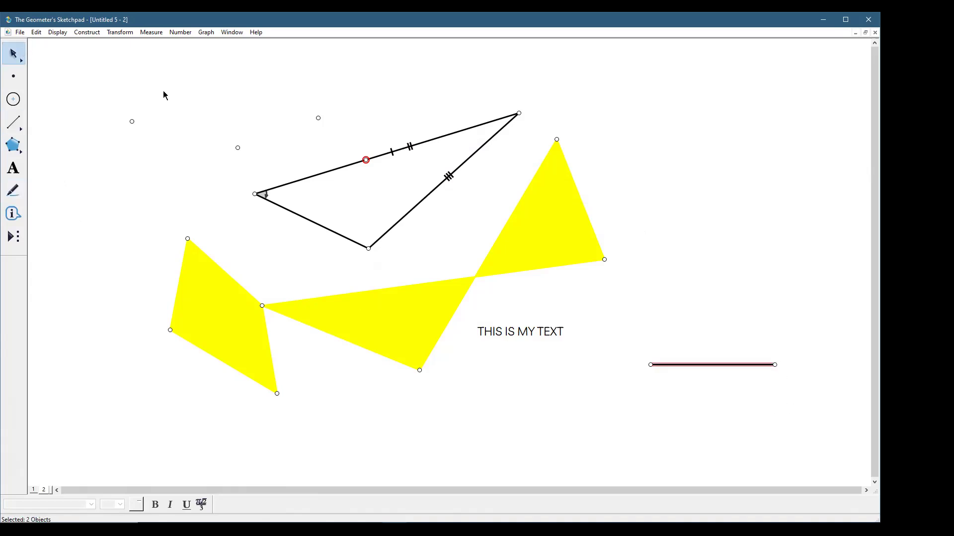
# Construct perpendicular lines to the new horizontal segment through both of its endpoints.
pyautogui.press('Escape')
pyautogui.moveTo(640, 346); pyautogui.dragTo(784, 389)
pyautogui.click(86, 33)
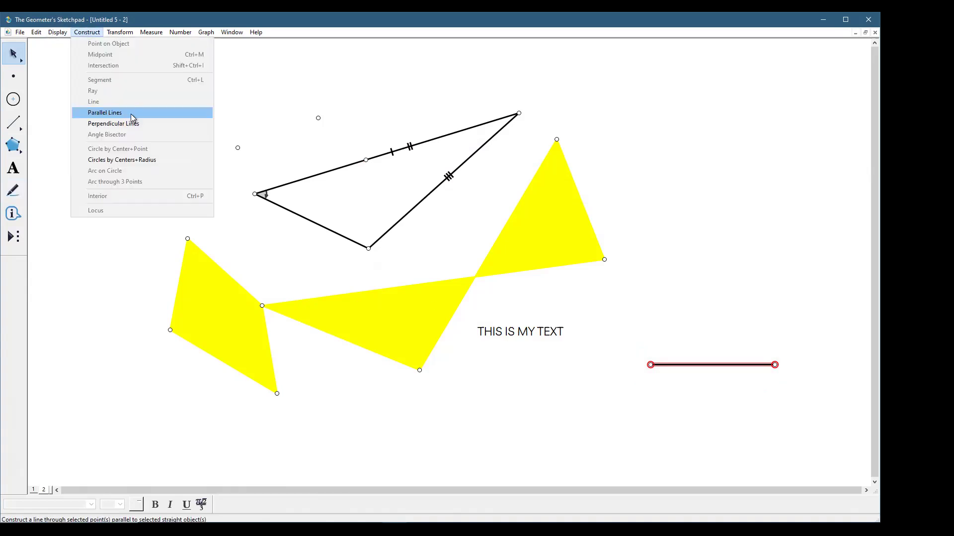
pyautogui.press('Return')
pyautogui.click(784, 284)
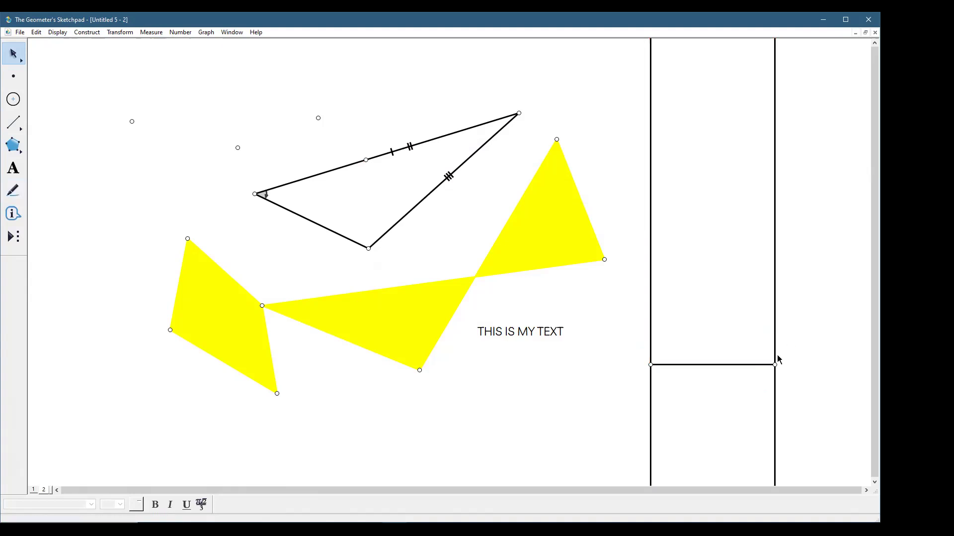
# Draw two circles centred on the horizontal segment's endpoints, each passing through the opposite endpoint.
pyautogui.click(14, 99)
pyautogui.moveTo(656, 365)
pyautogui.mouseDown()
pyautogui.moveTo(784, 366)
pyautogui.moveTo(651, 365)
pyautogui.mouseUp()
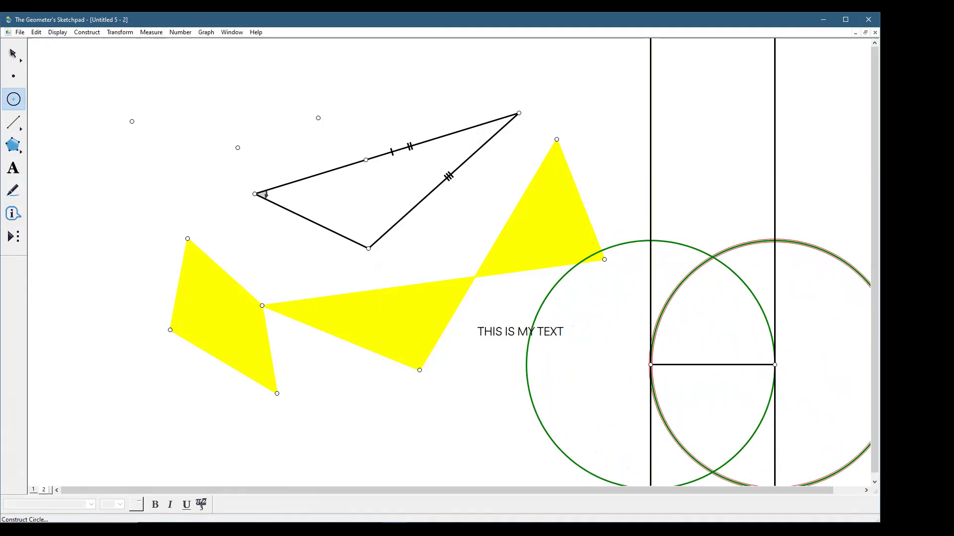
# Complete a square above the horizontal segment by drawing its top and vertical sides through the upper circle-line intersections.
pyautogui.click(14, 122)
pyautogui.moveTo(651, 243); pyautogui.dragTo(774, 366)
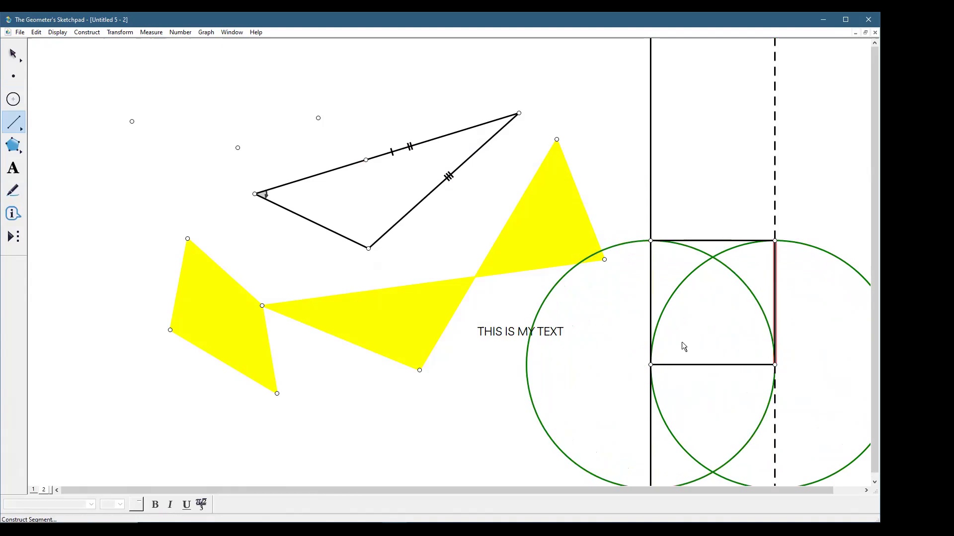
pyautogui.moveTo(653, 242); pyautogui.dragTo(651, 365)
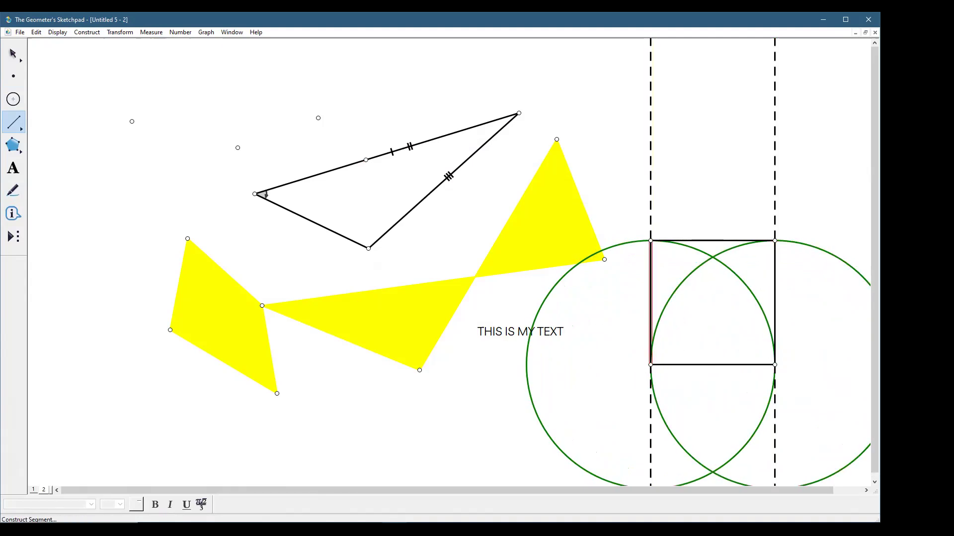
# Set both perpendicular construction lines to the Thin line style.
pyautogui.press('Escape')
pyautogui.press('Escape')
pyautogui.click(651, 132)
pyautogui.click(679, 173)
pyautogui.moveTo(637, 168); pyautogui.dragTo(778, 165)
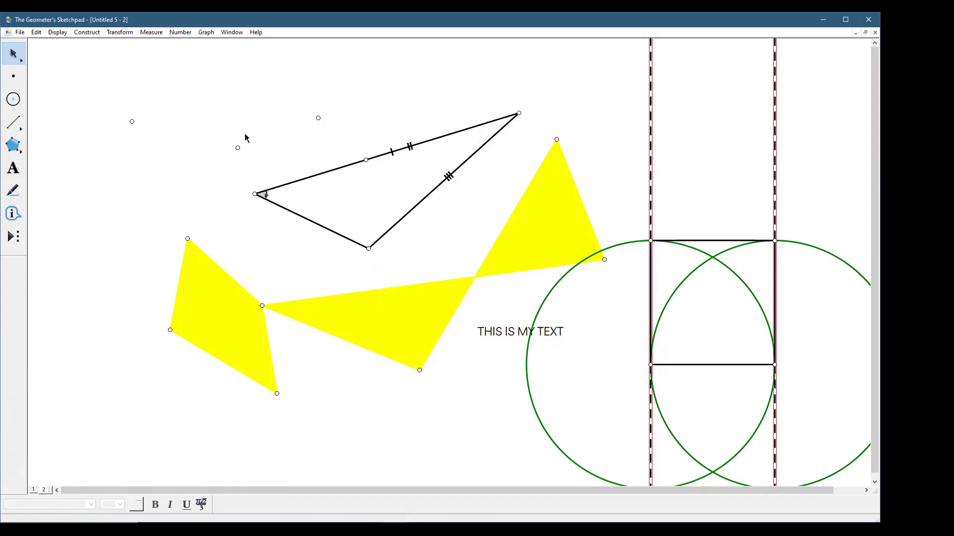
pyautogui.click(58, 33)
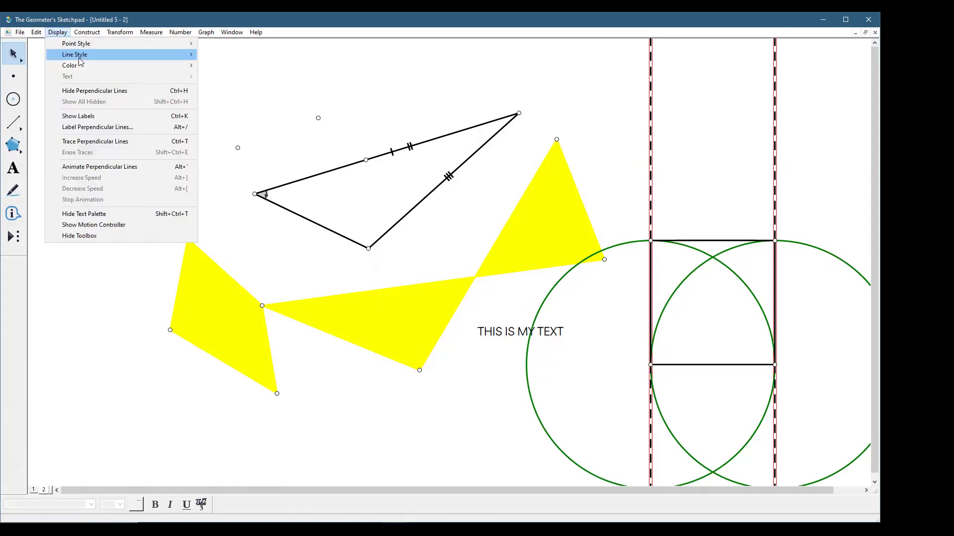
pyautogui.moveTo(82, 54)
pyautogui.click(231, 66)
pyautogui.click(692, 106)
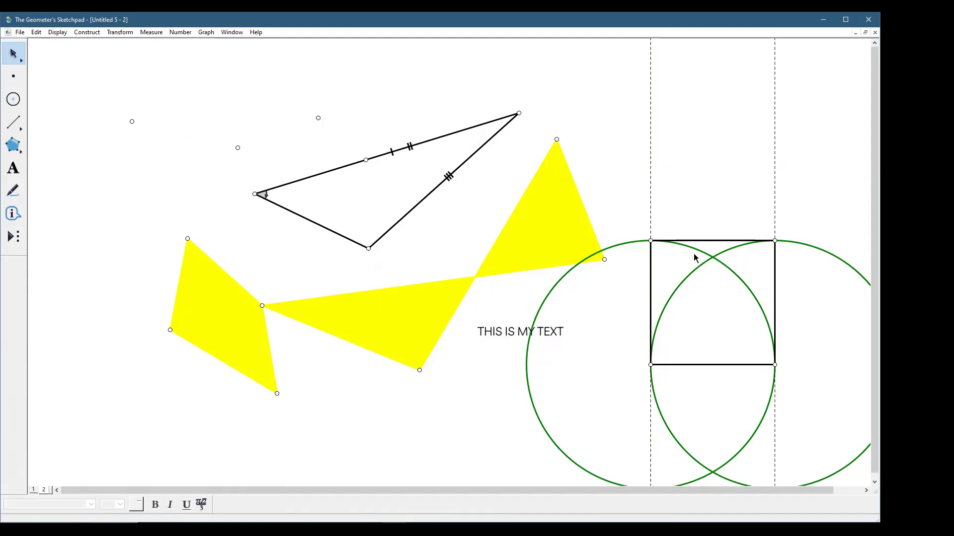
# Set both construction circles to the Thin line style.
pyautogui.moveTo(710, 252); pyautogui.dragTo(716, 265)
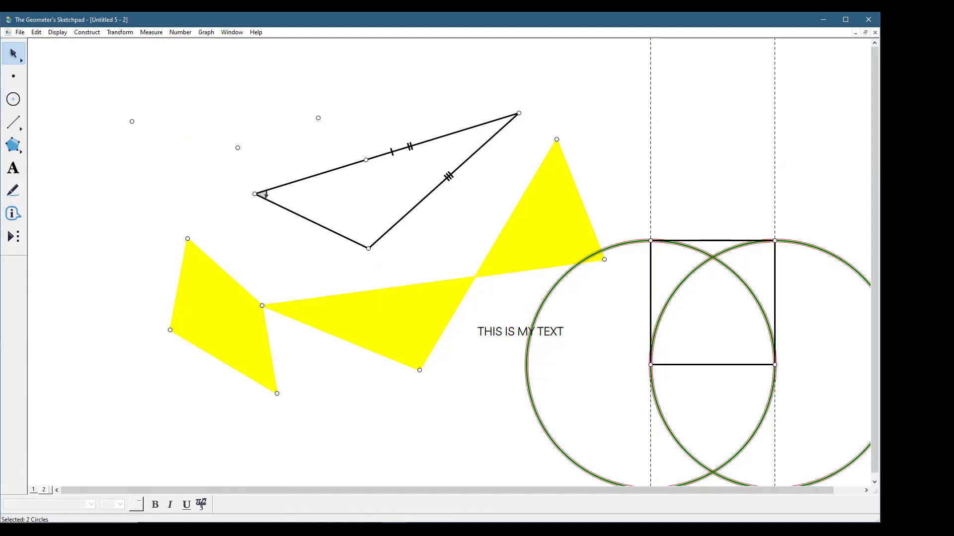
pyautogui.click(66, 36)
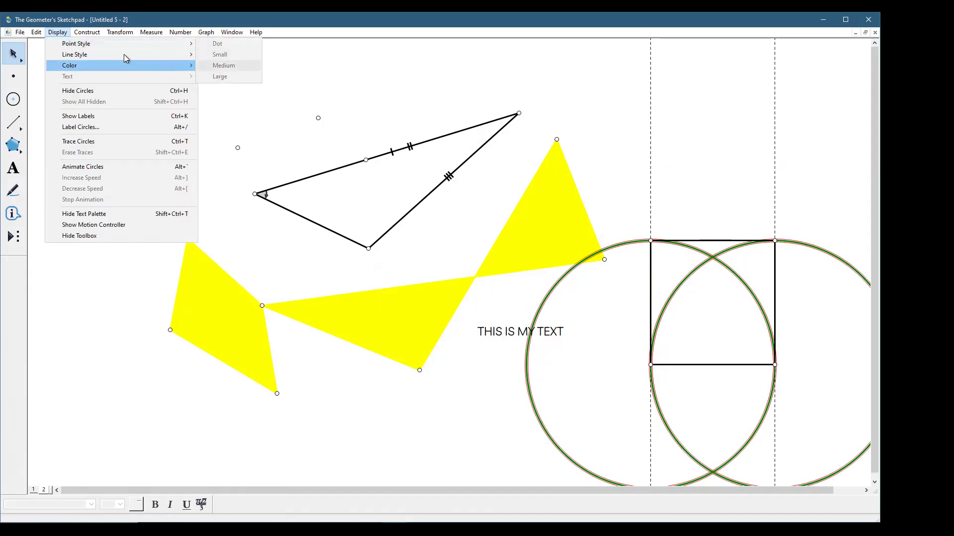
pyautogui.click(223, 65)
pyautogui.click(682, 142)
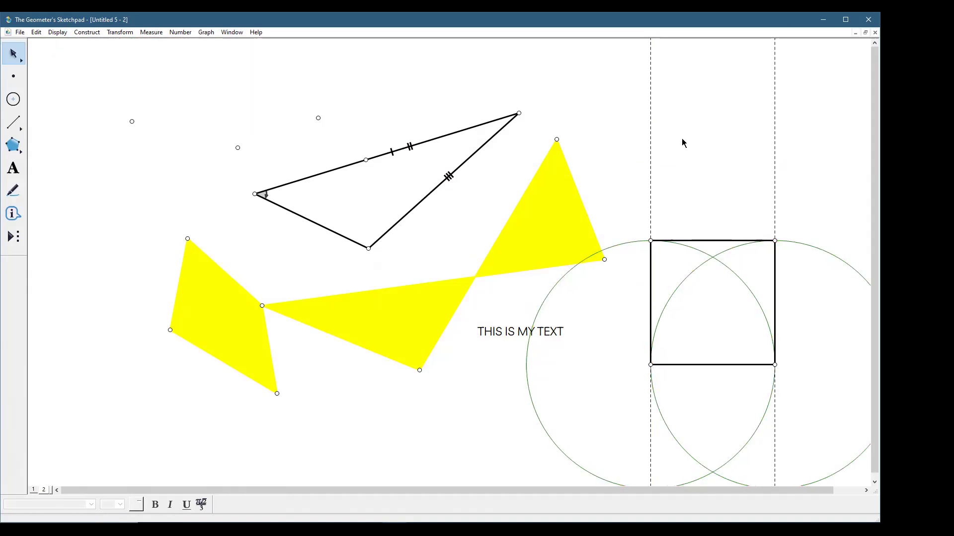
# Change both construction circles to the Dotted line style.
pyautogui.click(737, 276)
pyautogui.click(689, 276)
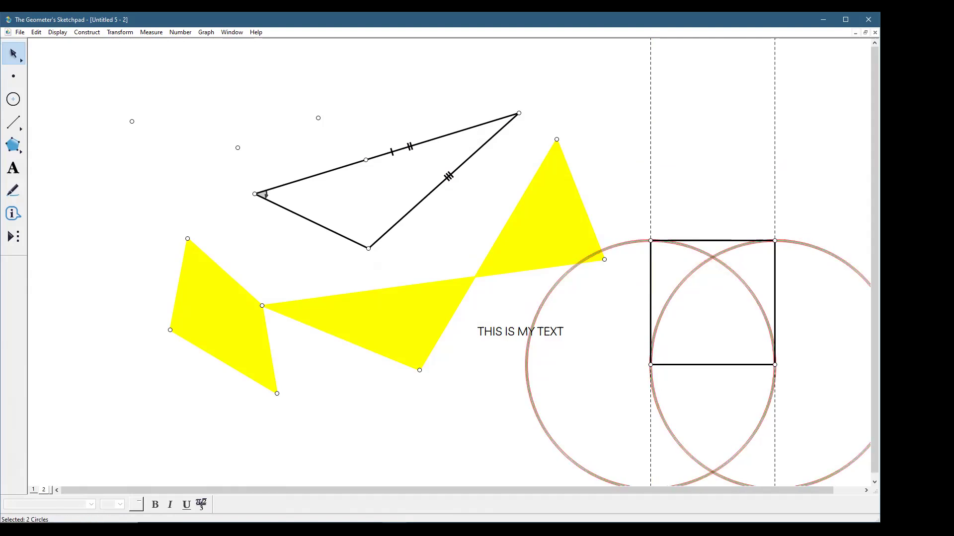
pyautogui.click(50, 30)
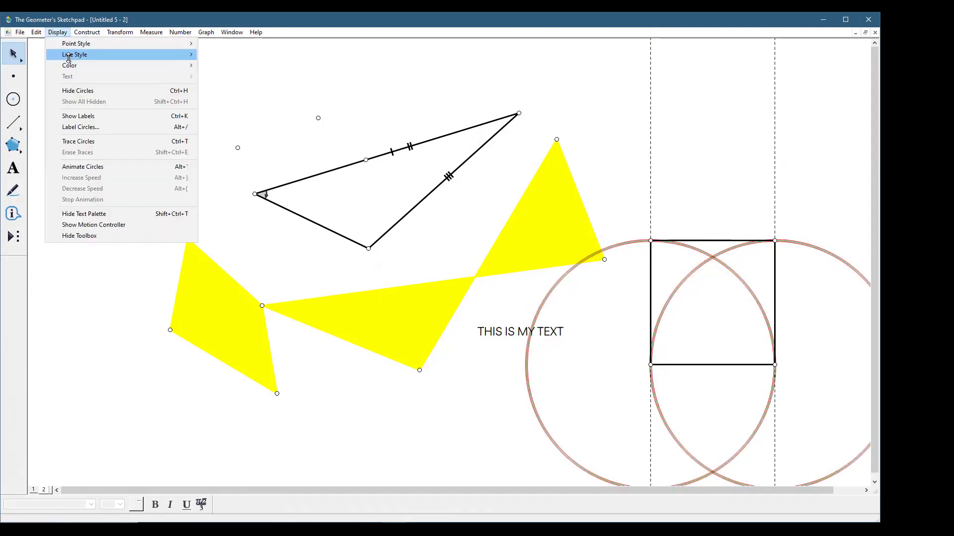
pyautogui.moveTo(69, 56)
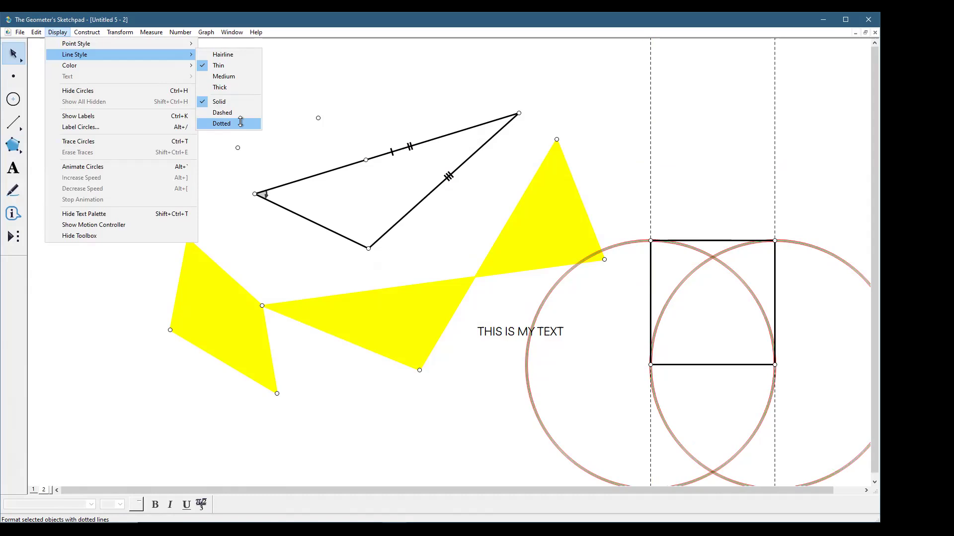
pyautogui.click(241, 122)
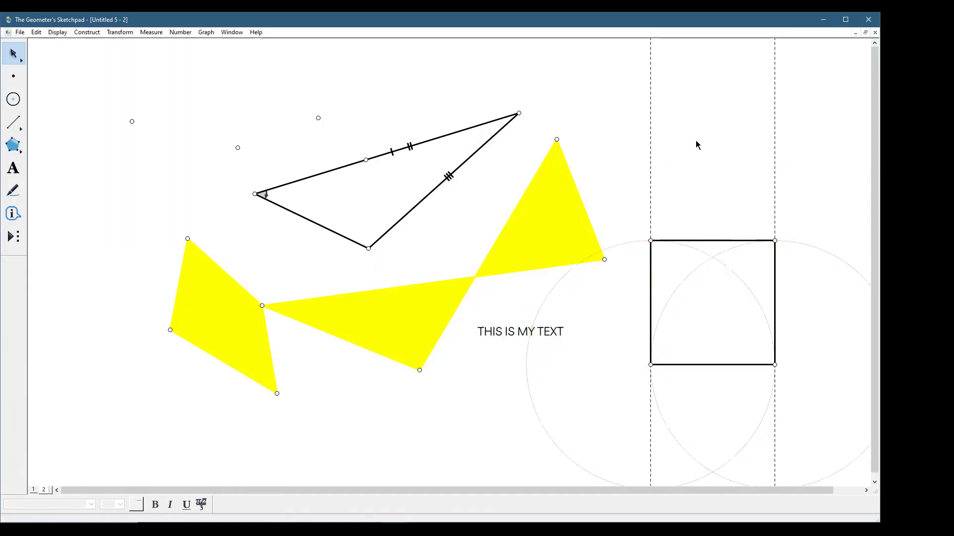
# Recolour both dotted construction circles black.
pyautogui.click(718, 262)
pyautogui.click(683, 279)
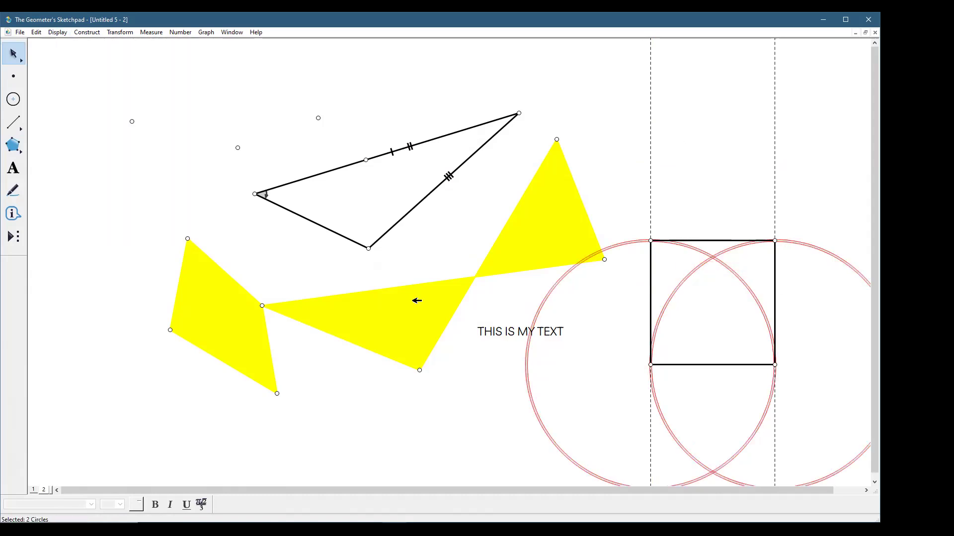
pyautogui.click(58, 32)
pyautogui.moveTo(79, 67)
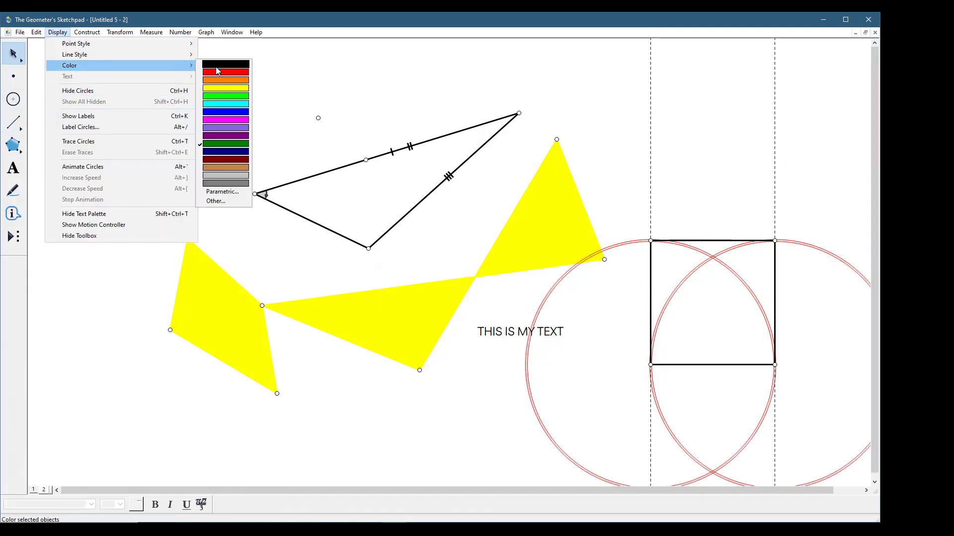
pyautogui.click(217, 71)
pyautogui.click(666, 171)
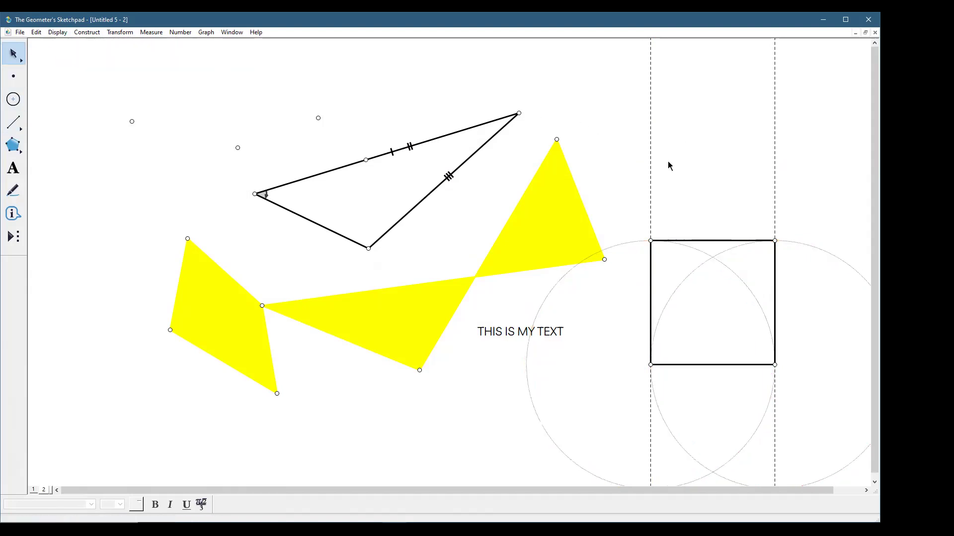
# Give both dotted construction circles a heavier line style.
pyautogui.moveTo(748, 270); pyautogui.dragTo(670, 300)
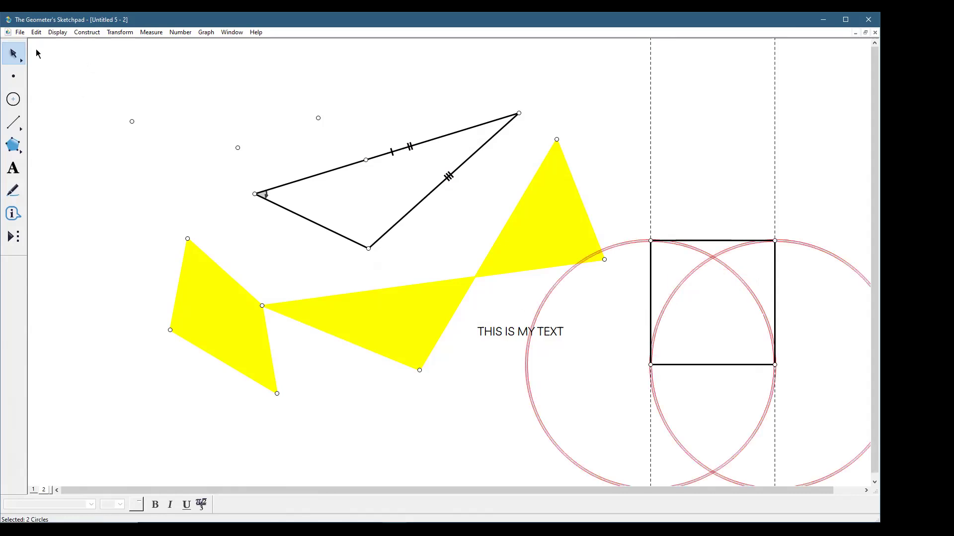
pyautogui.click(57, 32)
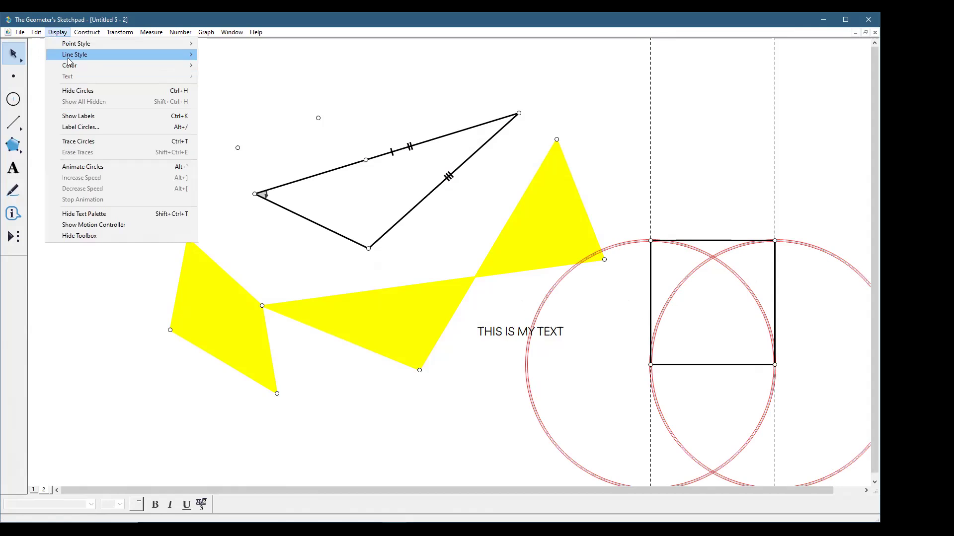
pyautogui.moveTo(69, 56)
pyautogui.click(223, 124)
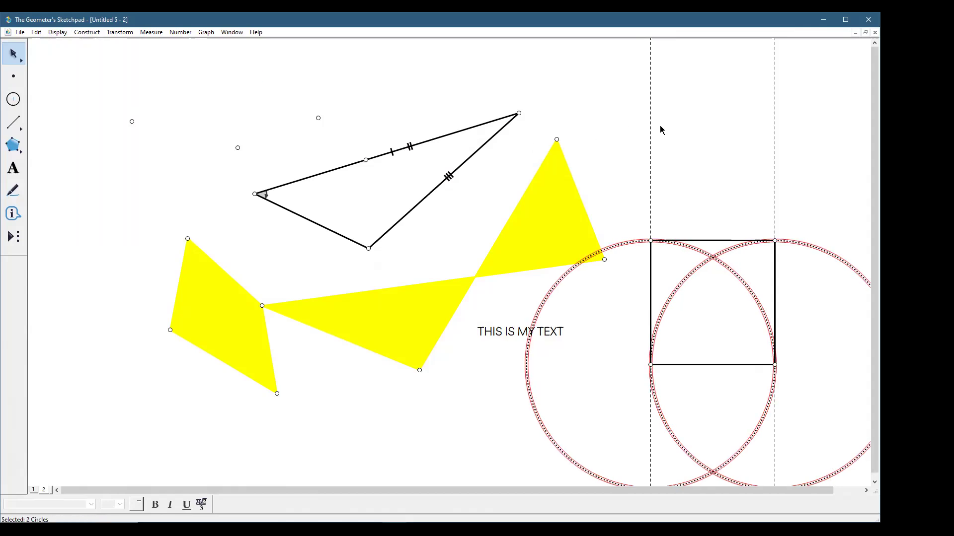
# Hide the two perpendicular construction lines and undo the hiding.
pyautogui.click(722, 160)
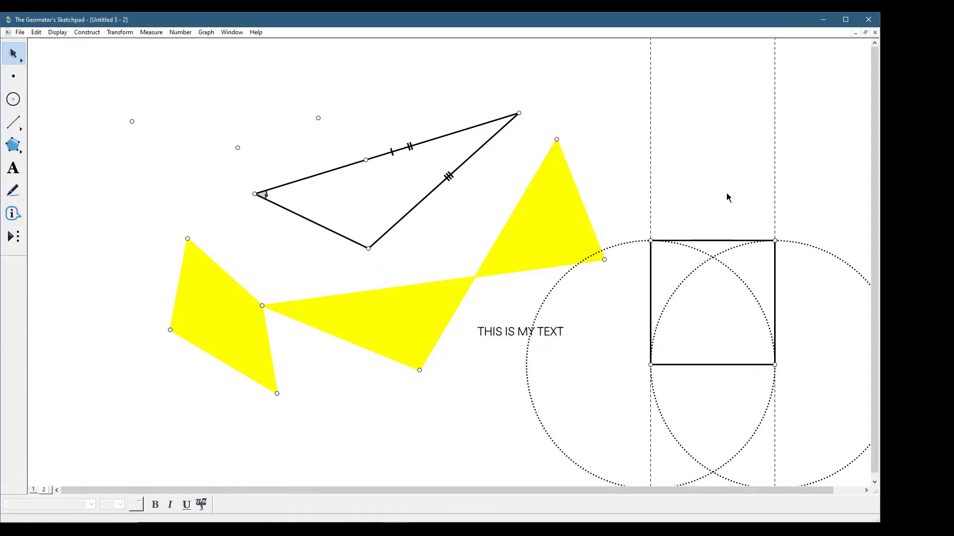
pyautogui.click(652, 182)
pyautogui.click(774, 169)
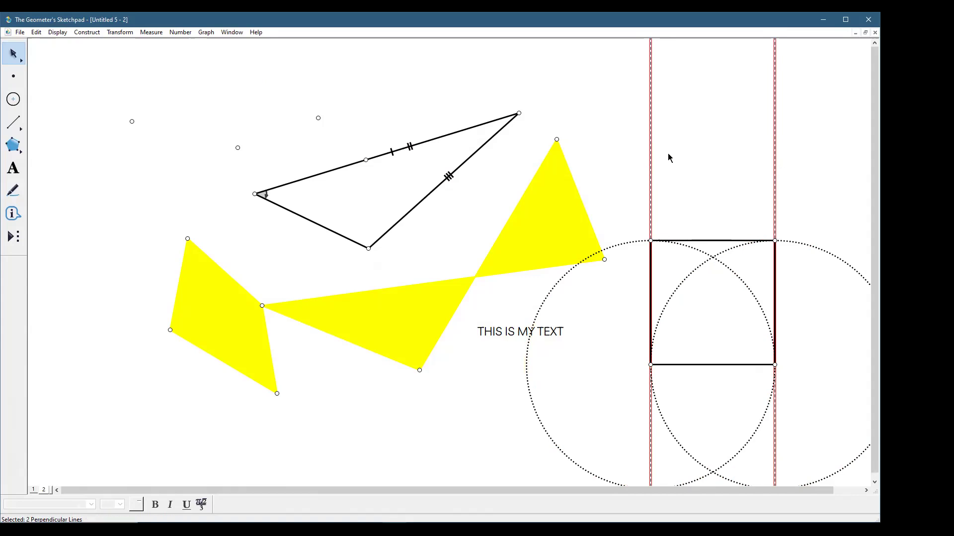
pyautogui.click(61, 35)
pyautogui.click(85, 93)
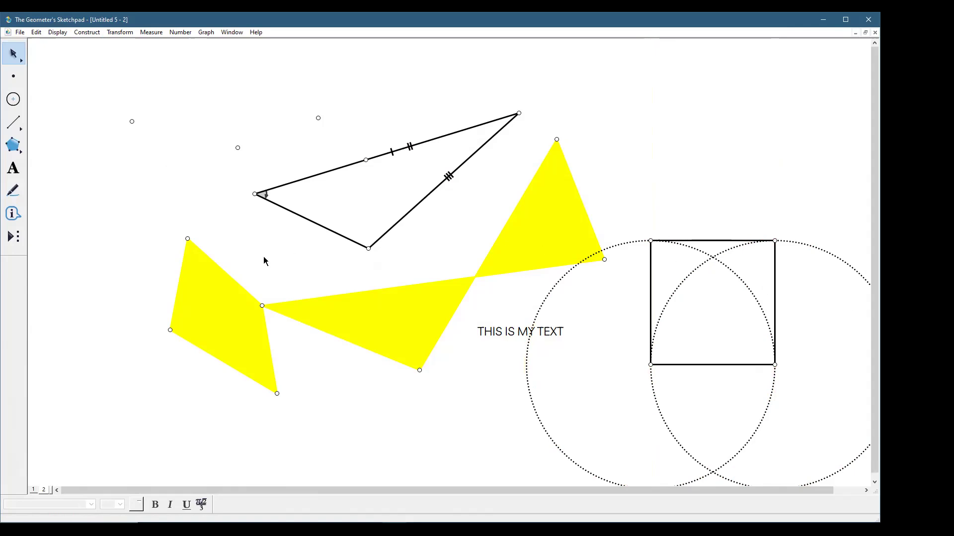
pyautogui.hotkey('ctrl', 'z')
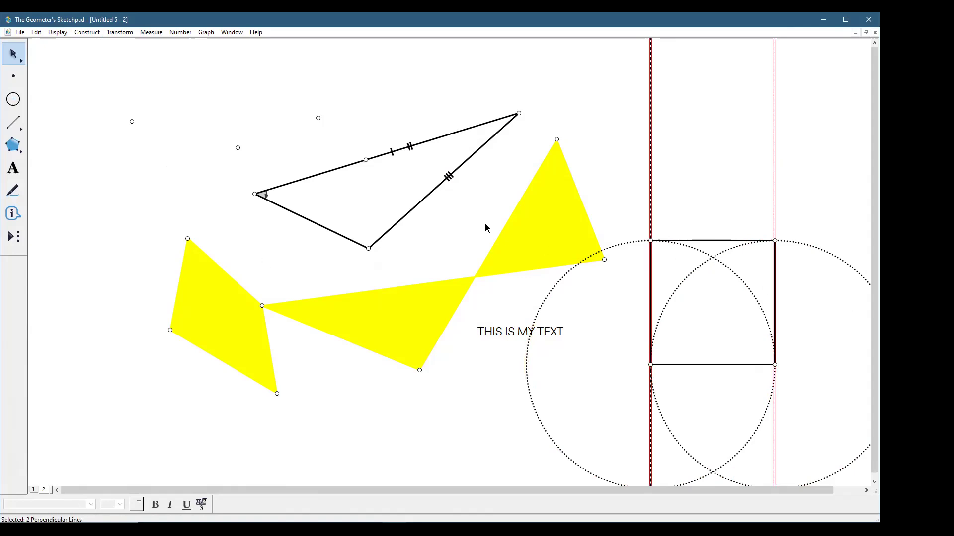
# Create a Hide/Show action button for the two dashed perpendicular lines.
pyautogui.click(763, 177)
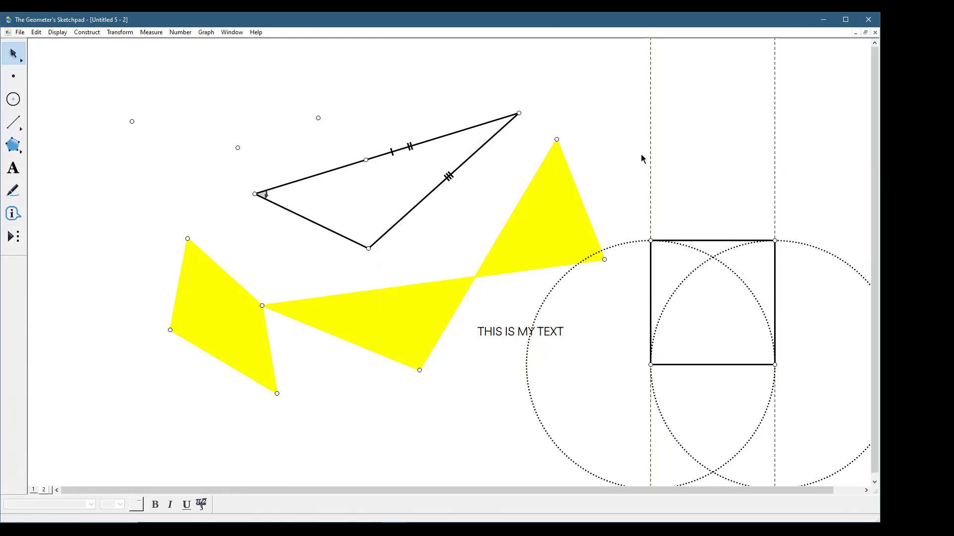
pyautogui.moveTo(640, 154); pyautogui.dragTo(794, 149)
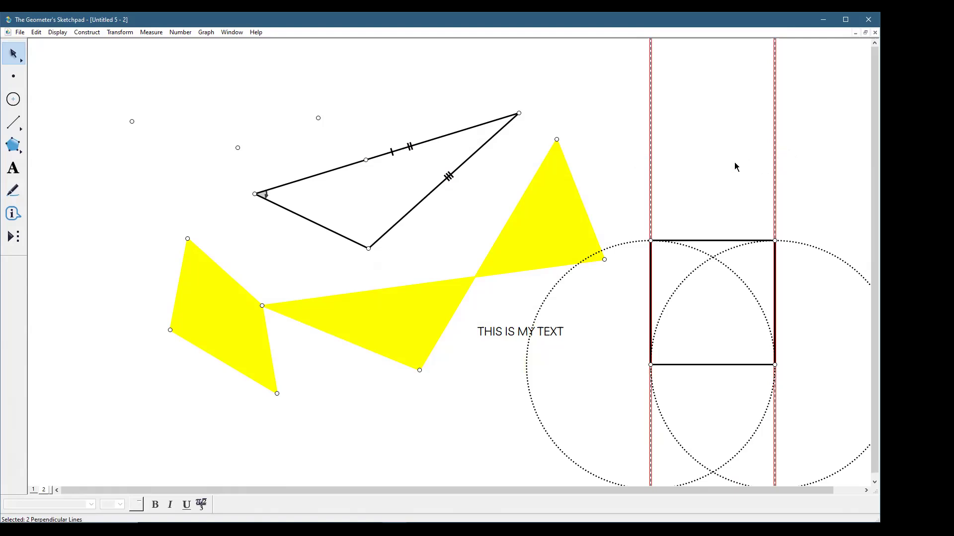
pyautogui.click(53, 35)
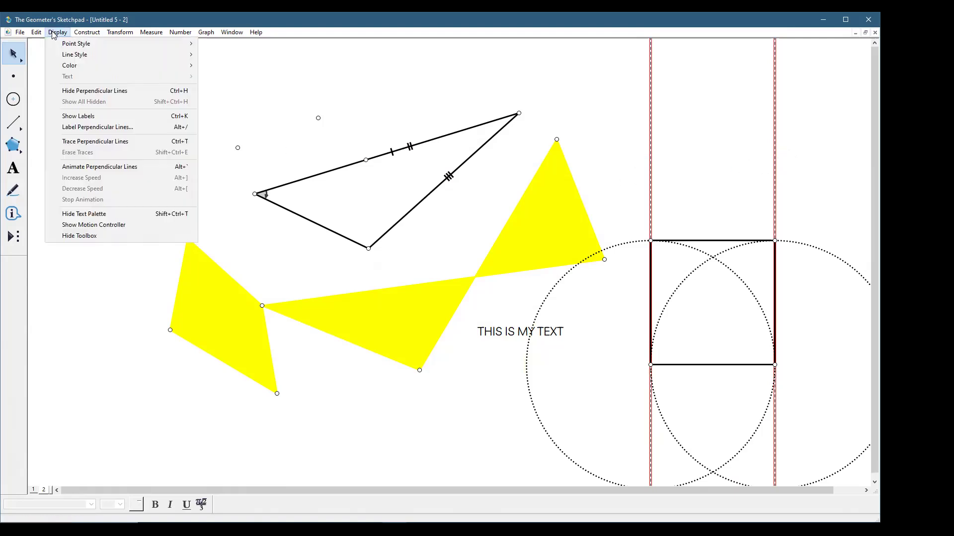
pyautogui.moveTo(37, 33)
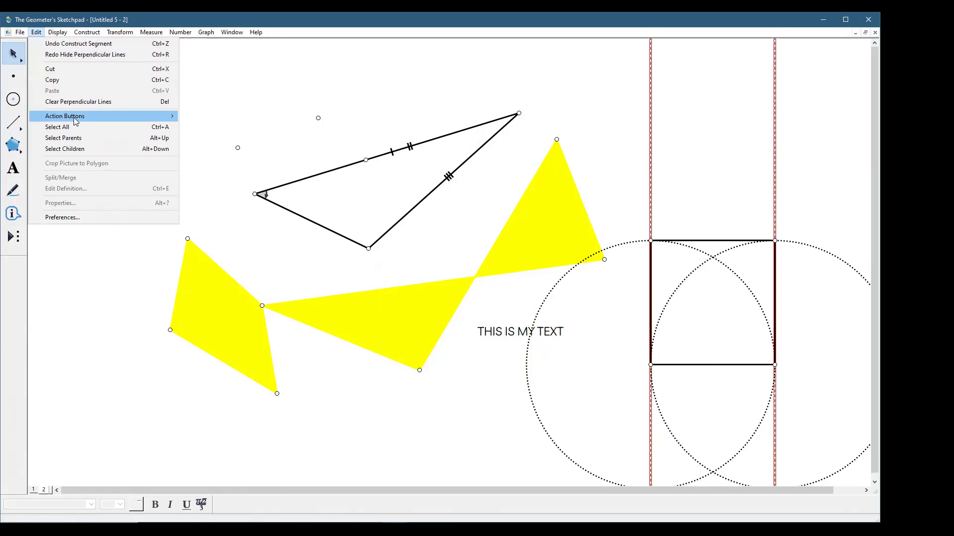
pyautogui.moveTo(74, 118)
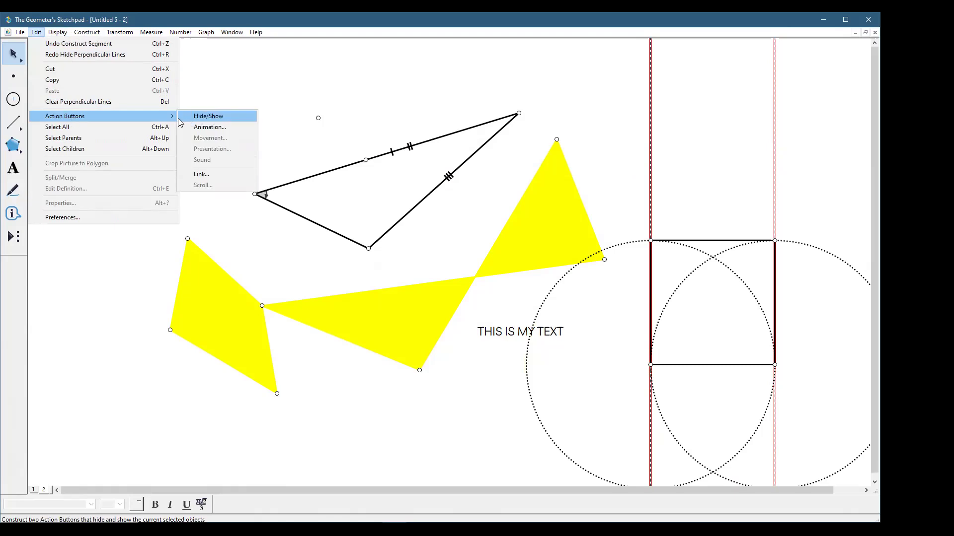
pyautogui.click(208, 118)
pyautogui.click(127, 92)
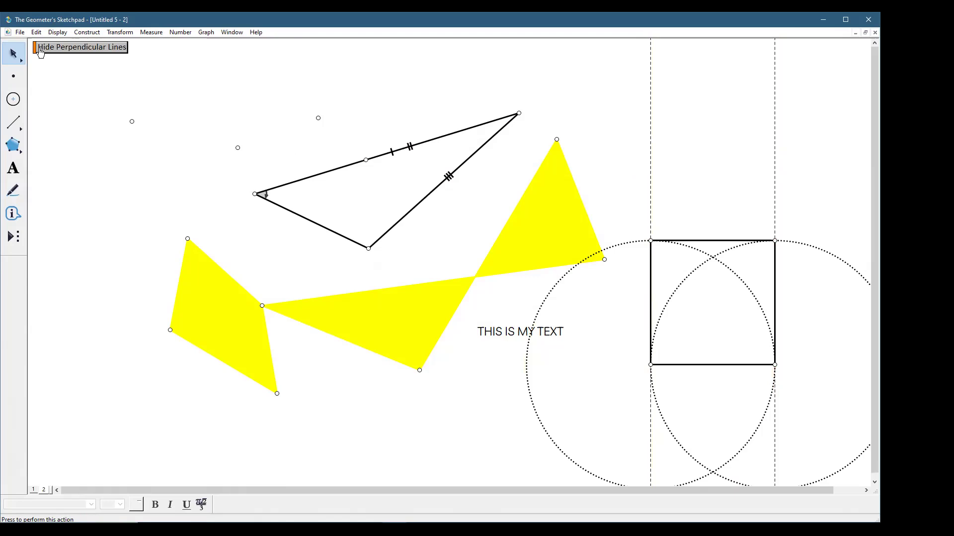
# Test the new action button by toggling the perpendicular lines off and on, leaving them shown and deselected.
pyautogui.click(41, 53)
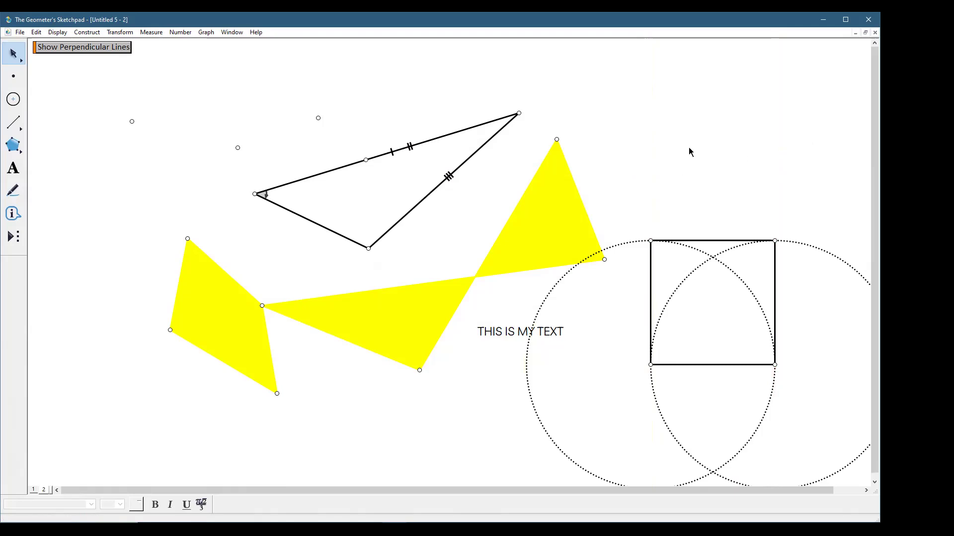
pyautogui.click(102, 50)
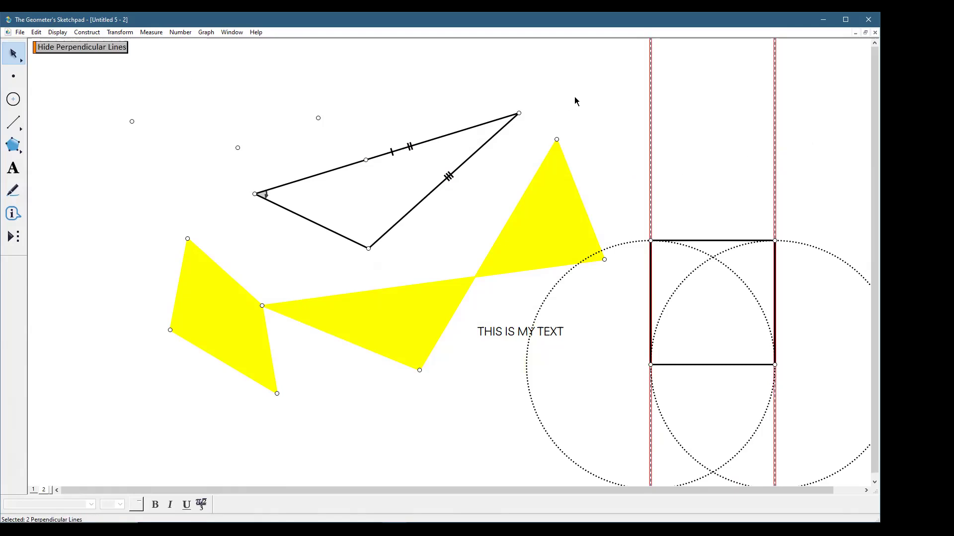
pyautogui.click(70, 54)
pyautogui.click(67, 51)
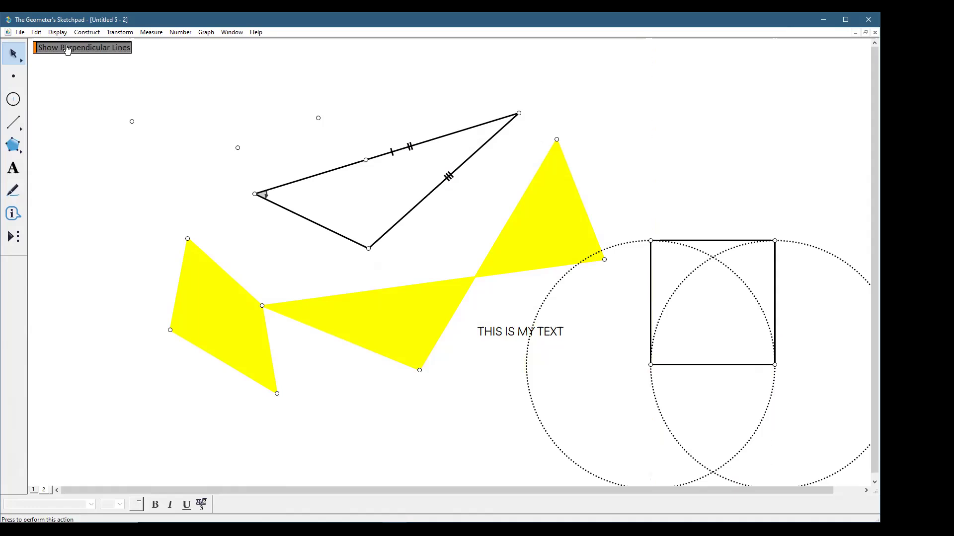
pyautogui.click(623, 132)
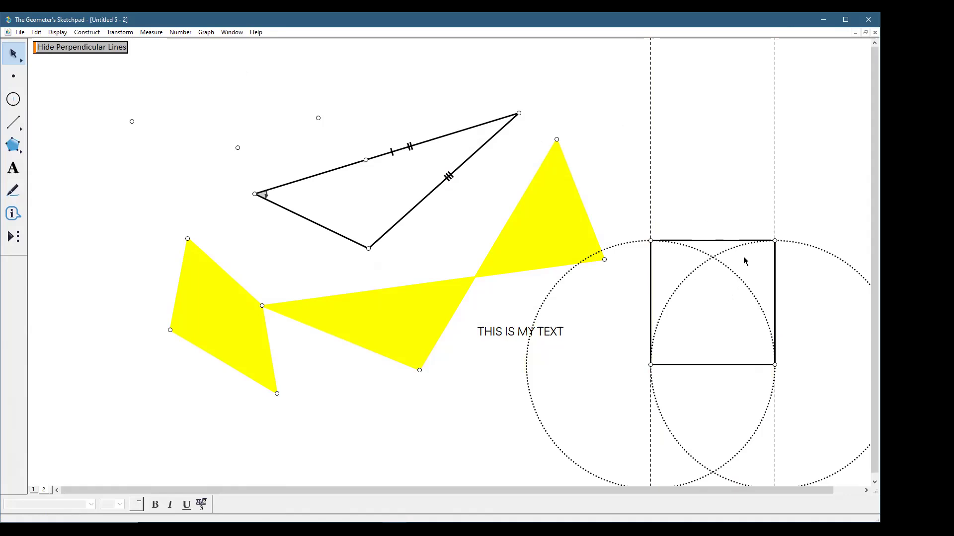
# Create a Hide/Show action button for the two dotted construction circles.
pyautogui.click(721, 262)
pyautogui.click(688, 276)
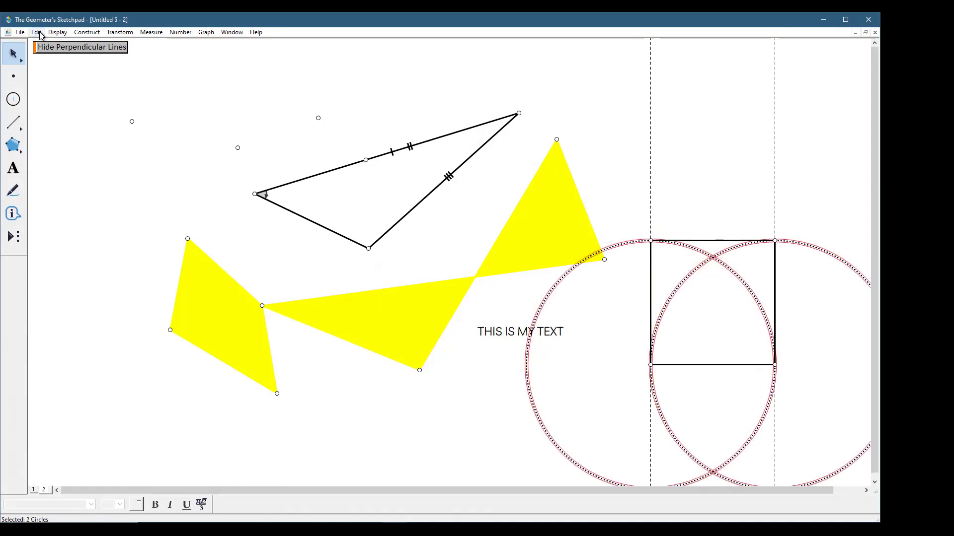
pyautogui.click(57, 32)
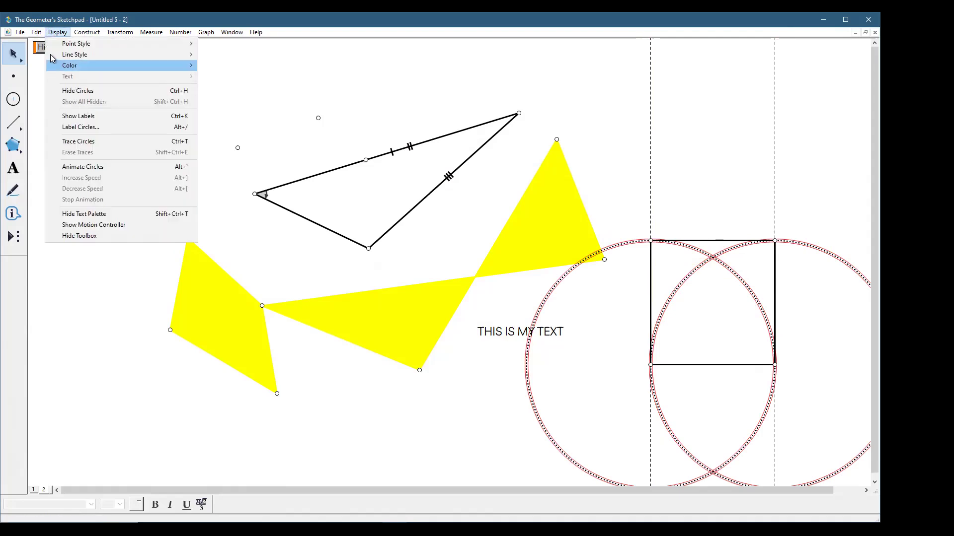
pyautogui.moveTo(37, 32)
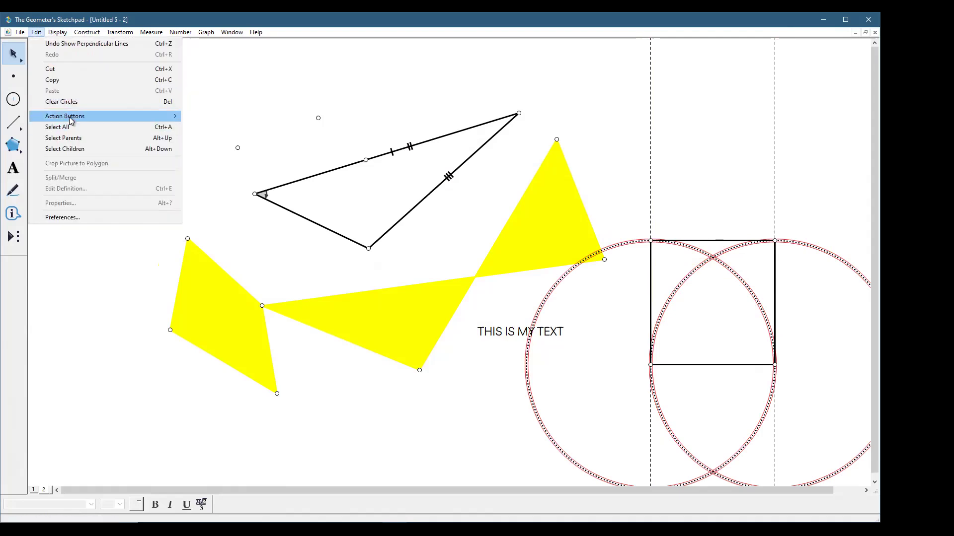
pyautogui.click(230, 116)
pyautogui.click(218, 102)
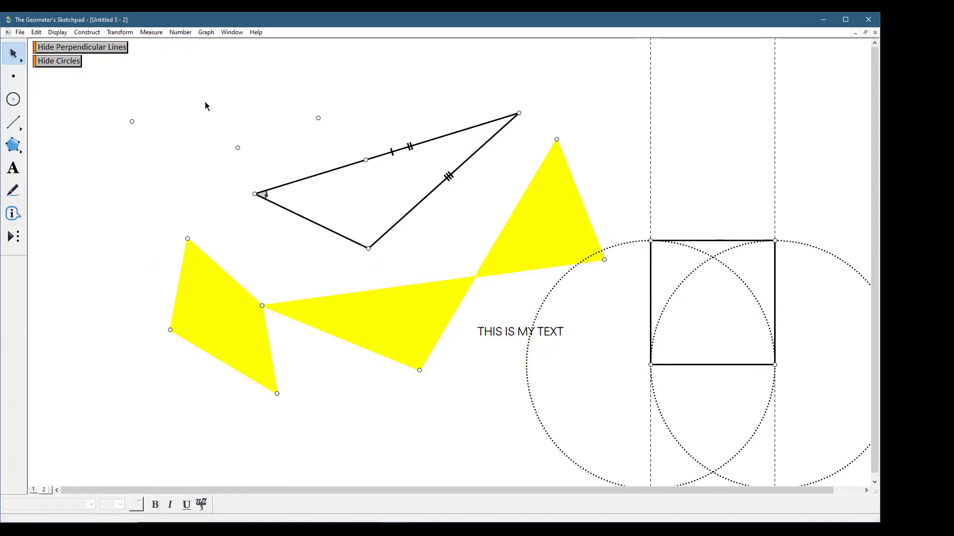
# Toggle the circles with their action button, leaving both the circles and the perpendicular lines hidden.
pyautogui.click(58, 62)
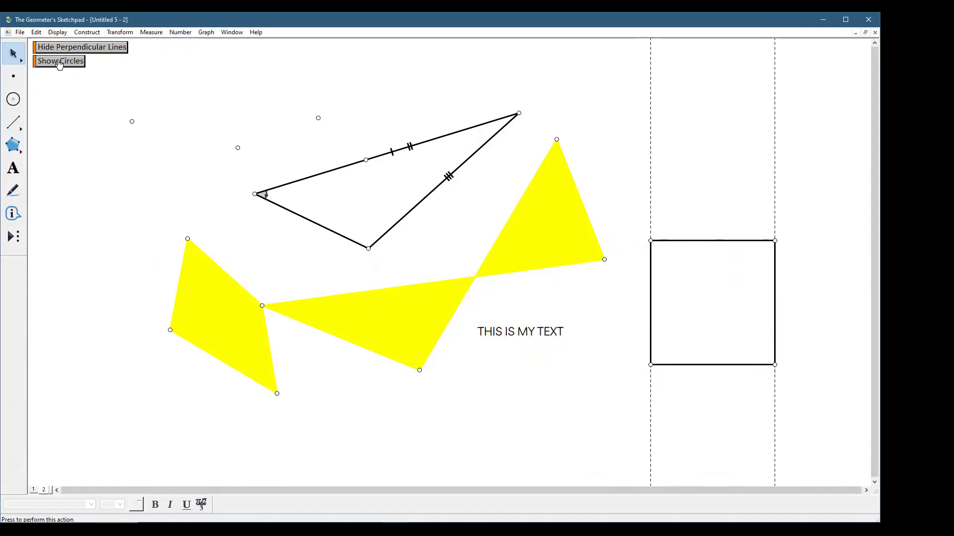
pyautogui.click(57, 67)
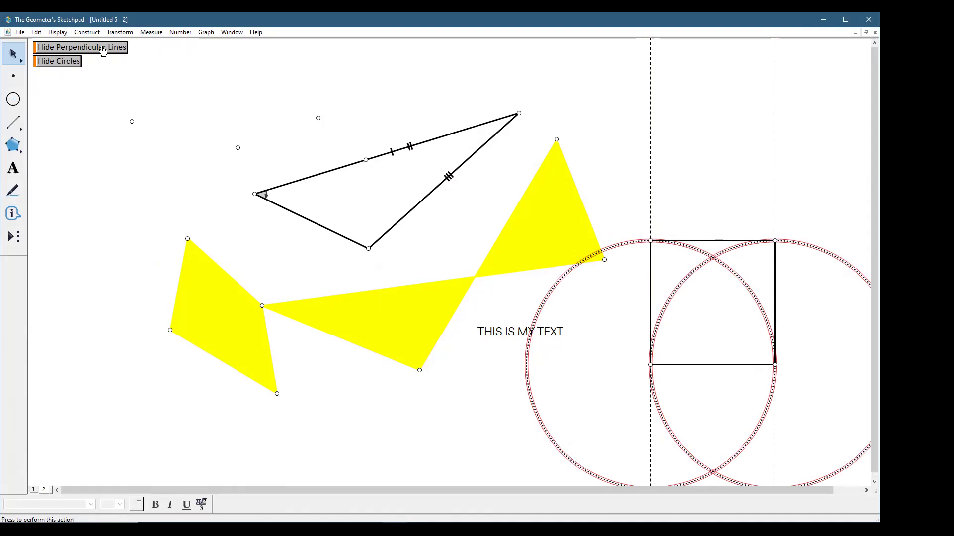
pyautogui.click(103, 56)
pyautogui.click(70, 66)
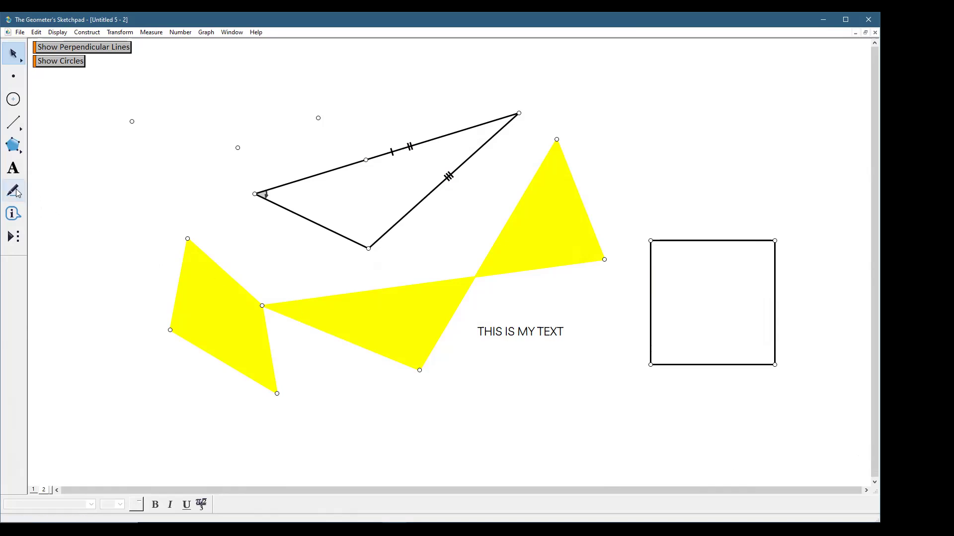
# Inspect the definitions of the square's upper-right and lower-right vertices with the Information tool.
pyautogui.click(13, 214)
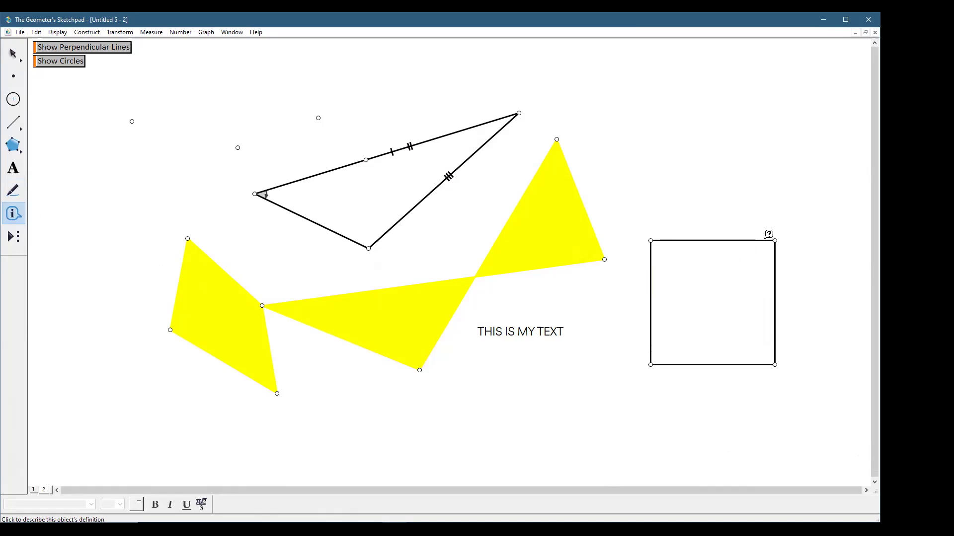
pyautogui.click(775, 240)
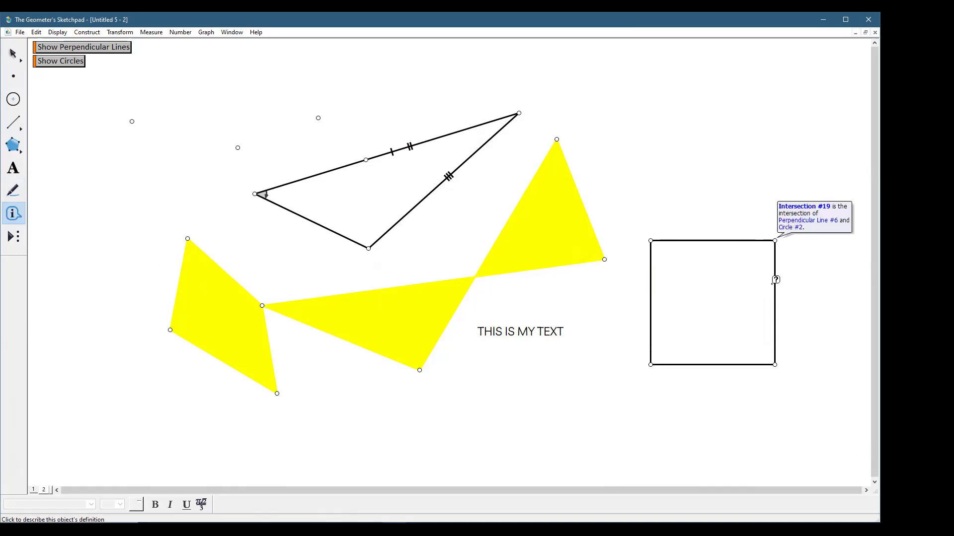
pyautogui.click(775, 364)
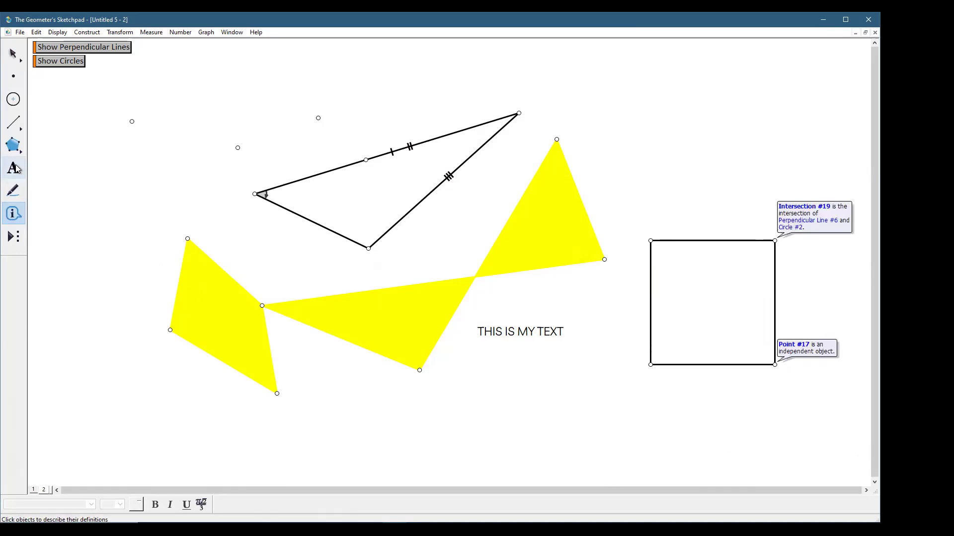
# Add an angle marker at the square's upper-left corner with the Marker tool and select it.
pyautogui.click(13, 190)
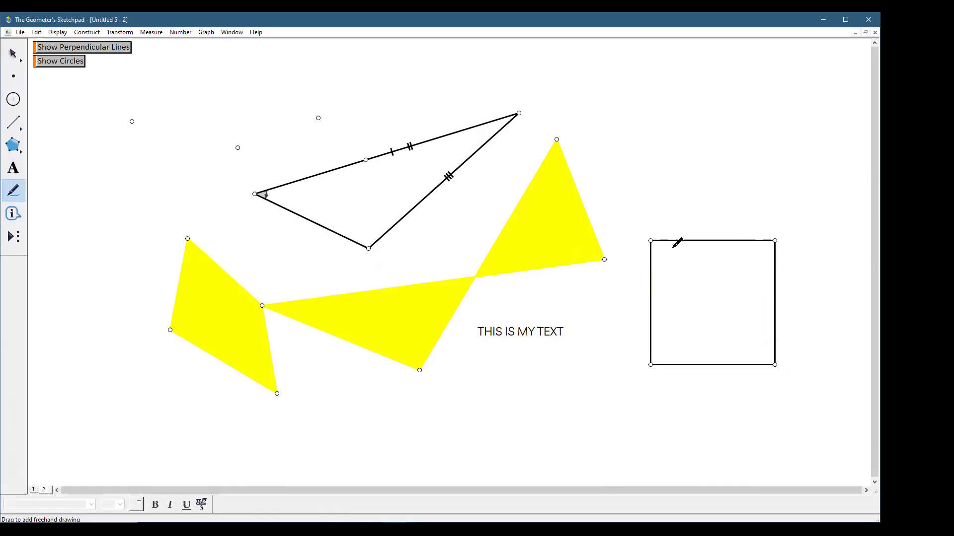
pyautogui.moveTo(661, 267); pyautogui.dragTo(655, 246)
pyautogui.press('Escape')
pyautogui.click(656, 246)
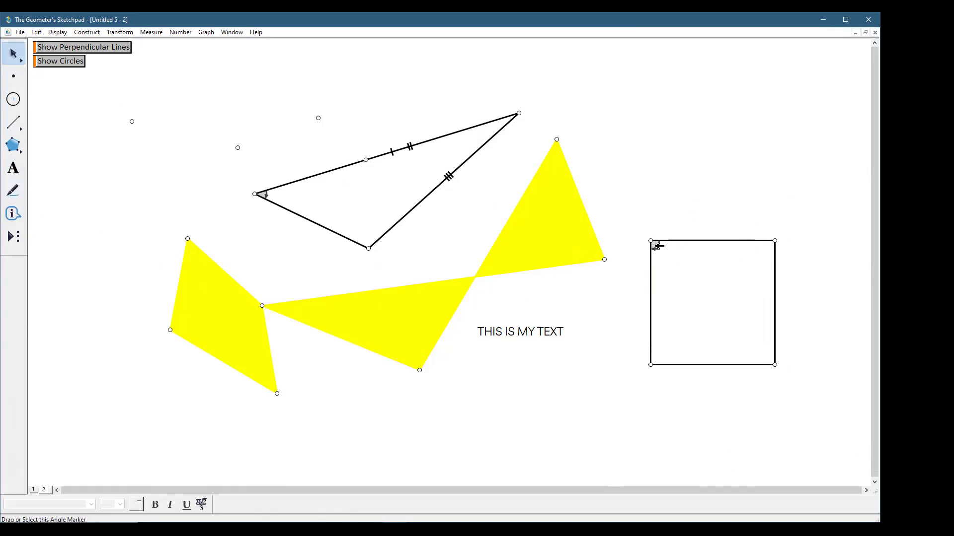
# Change the line style of the angle marker at the square's upper-left corner and deselect it.
pyautogui.click(58, 32)
pyautogui.moveTo(91, 58)
pyautogui.click(225, 69)
pyautogui.click(571, 147)
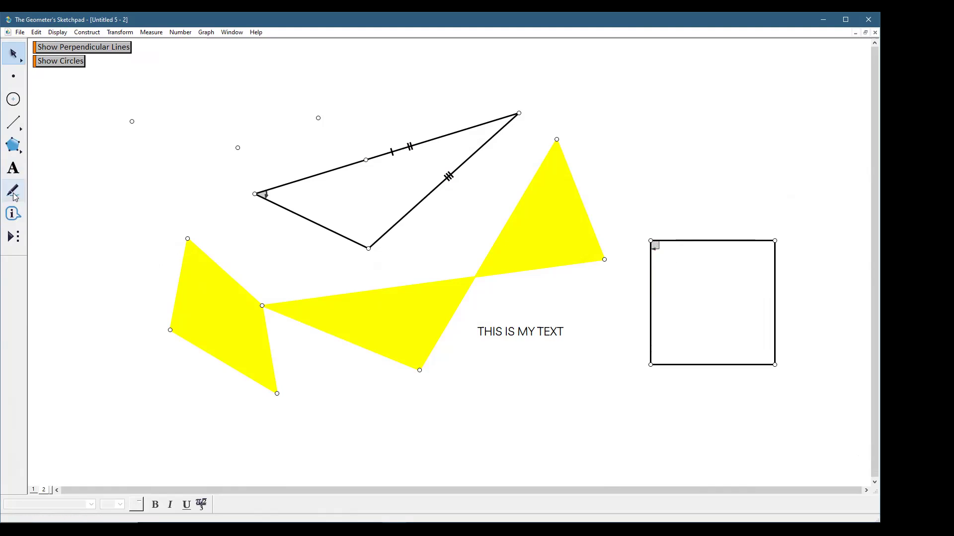
# Inspect the definition of the square's upper-left angle marker with the Information tool and dismiss the description.
pyautogui.click(13, 214)
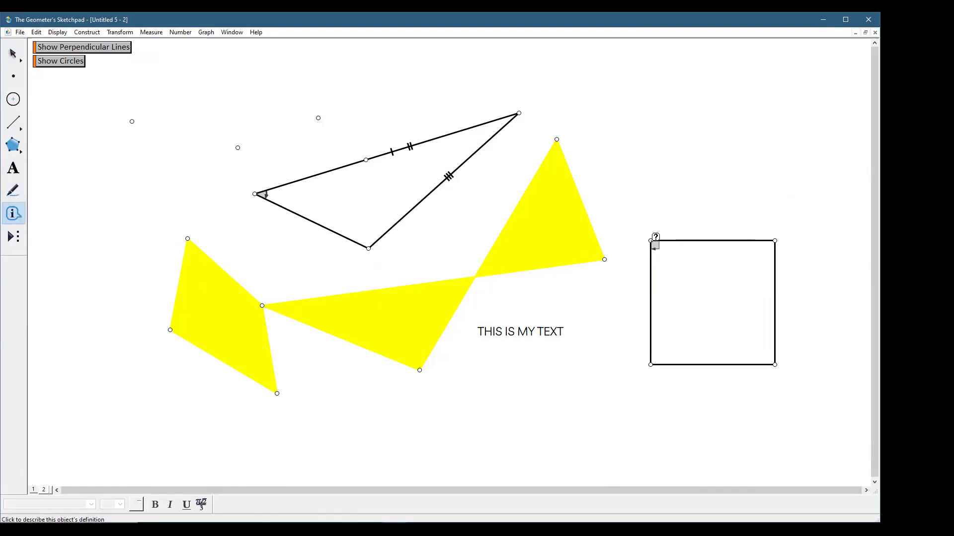
pyautogui.click(655, 244)
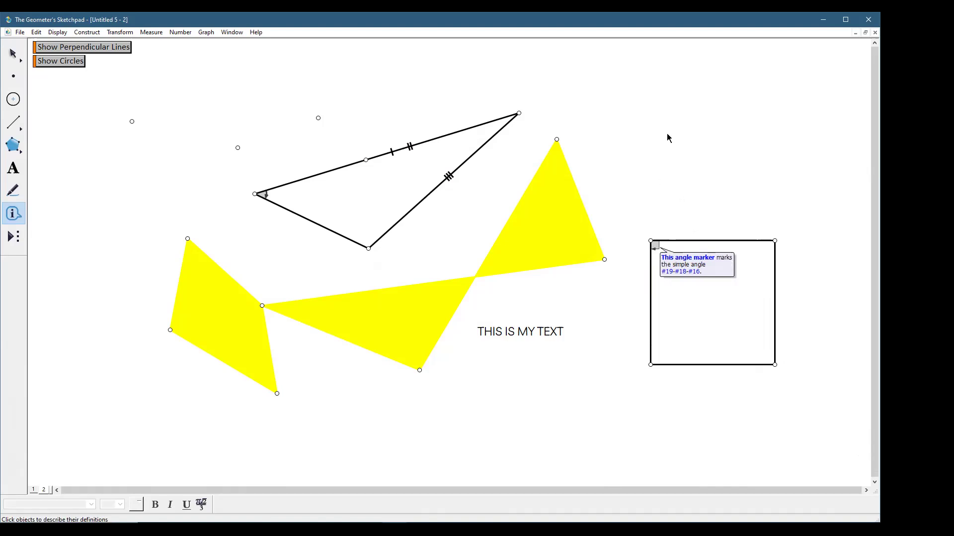
pyautogui.press('Escape')
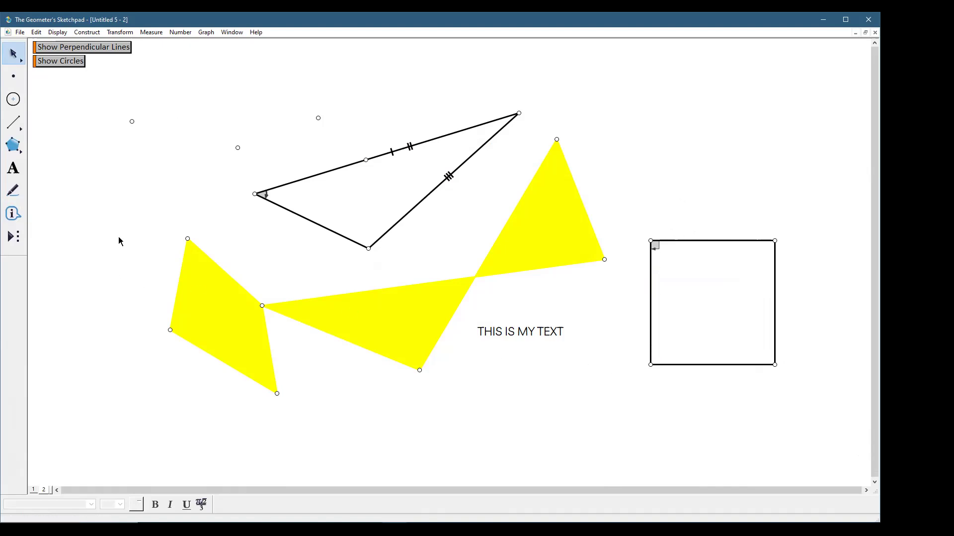
# Add angle markers to the square's lower-left, lower-right and upper-right corners.
pyautogui.click(13, 190)
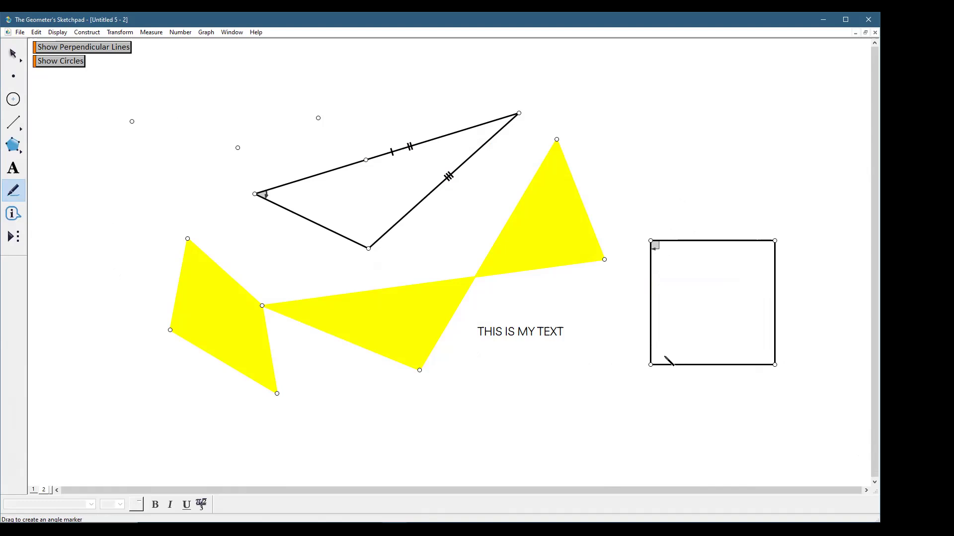
pyautogui.moveTo(670, 366); pyautogui.dragTo(657, 358)
pyautogui.moveTo(776, 354); pyautogui.dragTo(768, 361)
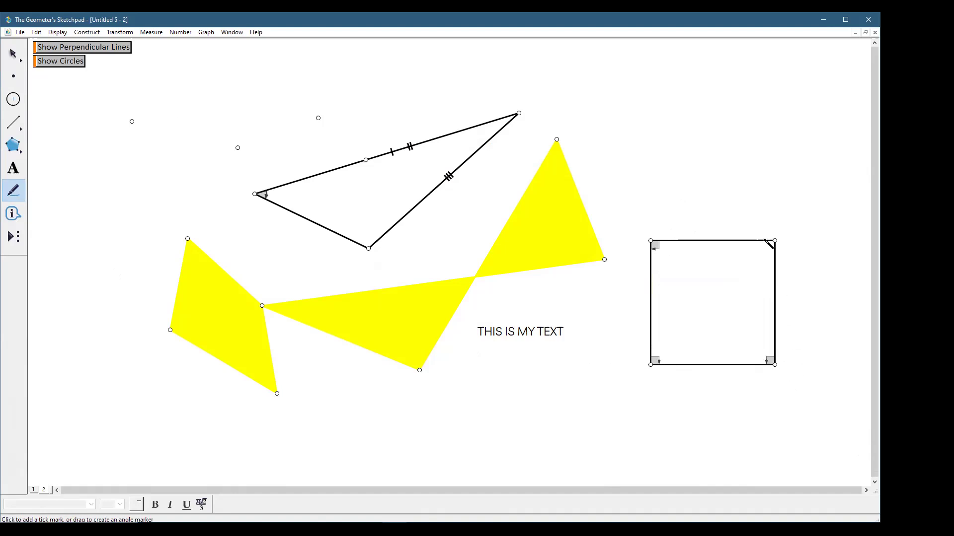
pyautogui.moveTo(768, 245); pyautogui.dragTo(774, 254)
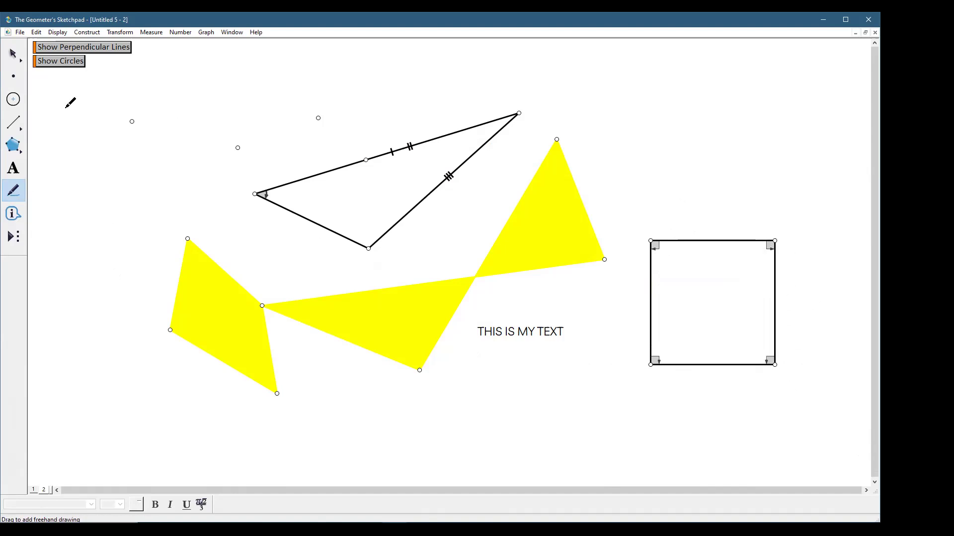
# Move the whole square upward in the sketch by its top side and deselect it.
pyautogui.click(13, 53)
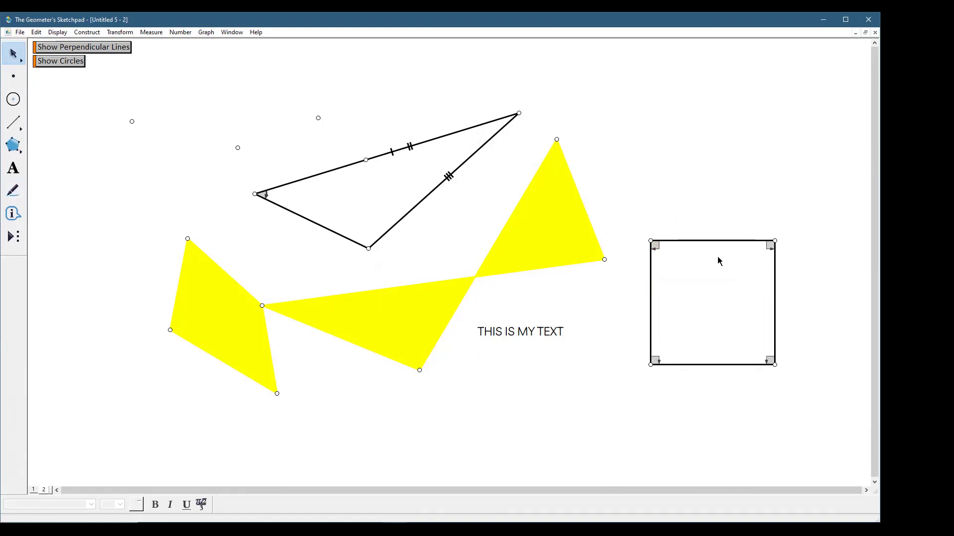
pyautogui.moveTo(713, 240); pyautogui.dragTo(713, 165)
pyautogui.click(779, 375)
# Construct a filled quadrilateral on the square's four corner points with the Polygon tool.
pyautogui.click(13, 144)
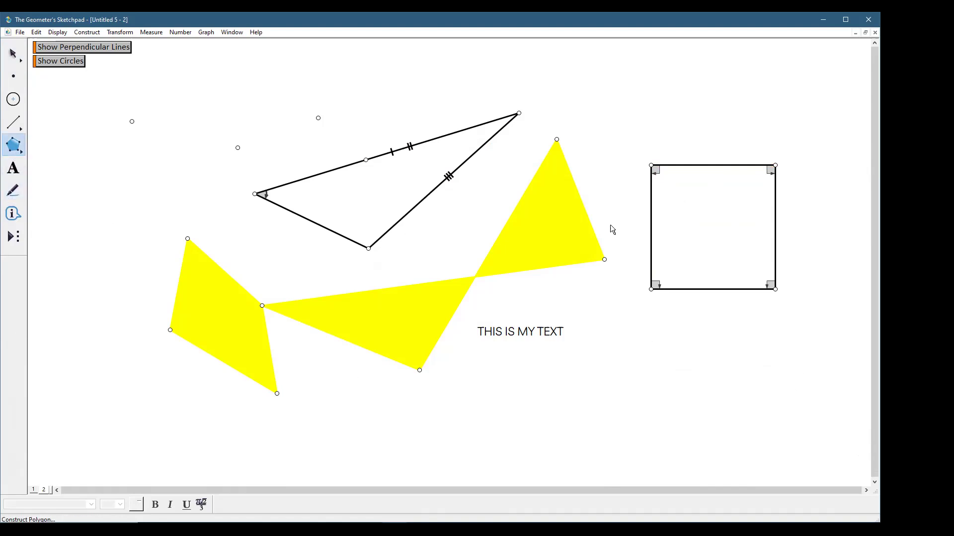
pyautogui.click(651, 166)
pyautogui.click(651, 290)
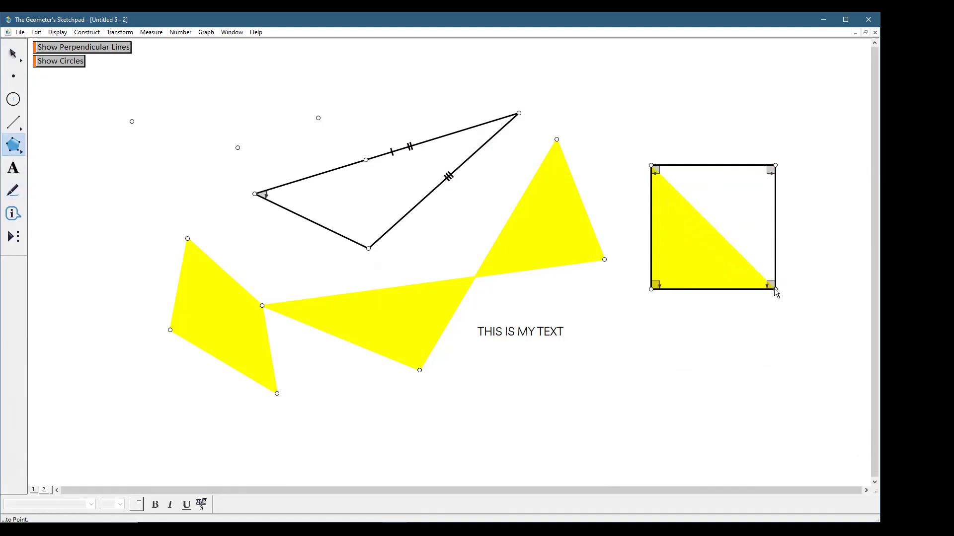
pyautogui.click(775, 290)
pyautogui.click(775, 166)
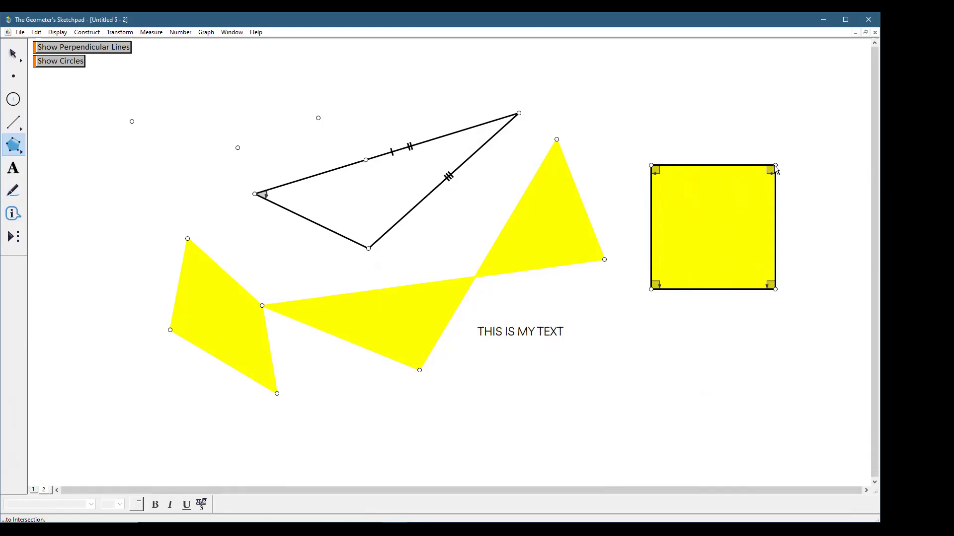
pyautogui.click(652, 166)
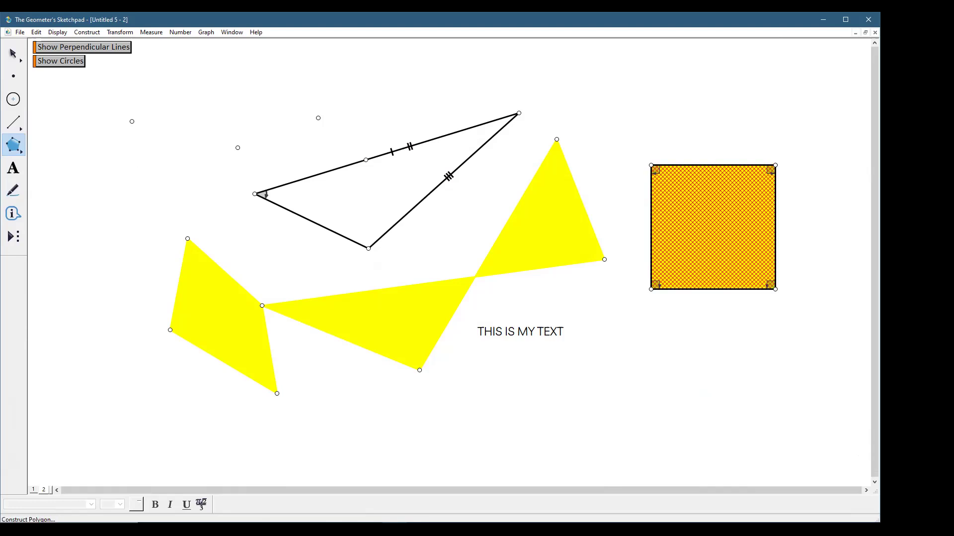
# Recolor the square's fill to a custom salmon shade with Red 223, Green 147, Blue 111 and deselect it.
pyautogui.click(56, 32)
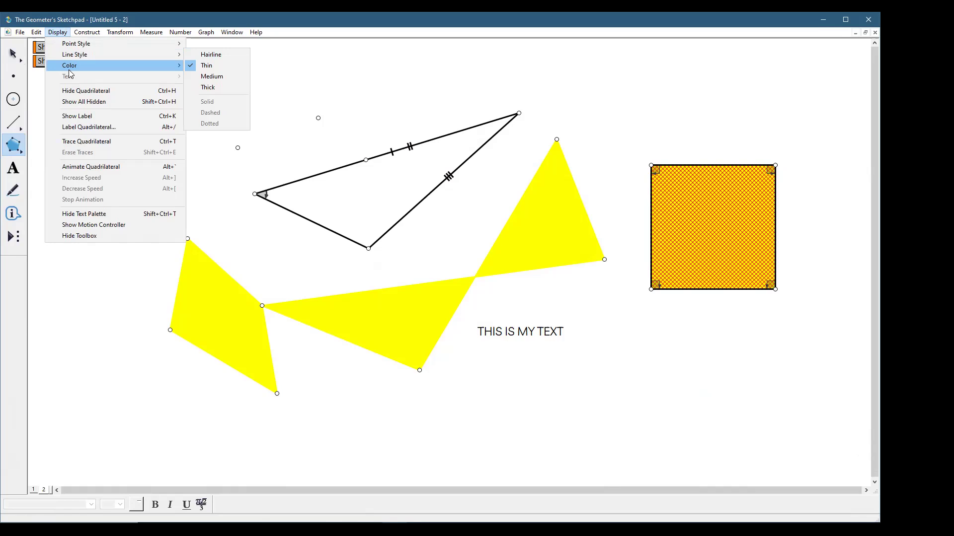
pyautogui.moveTo(70, 66)
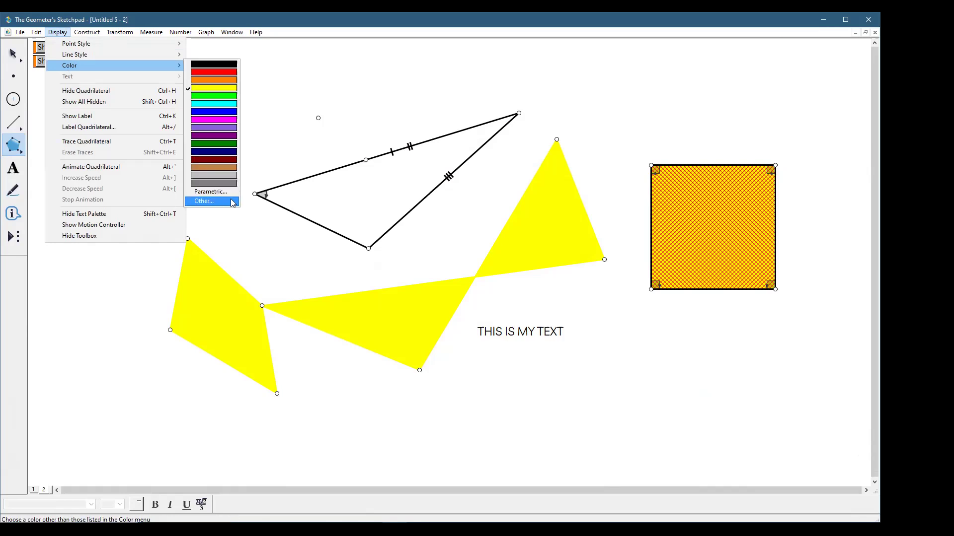
pyautogui.click(232, 202)
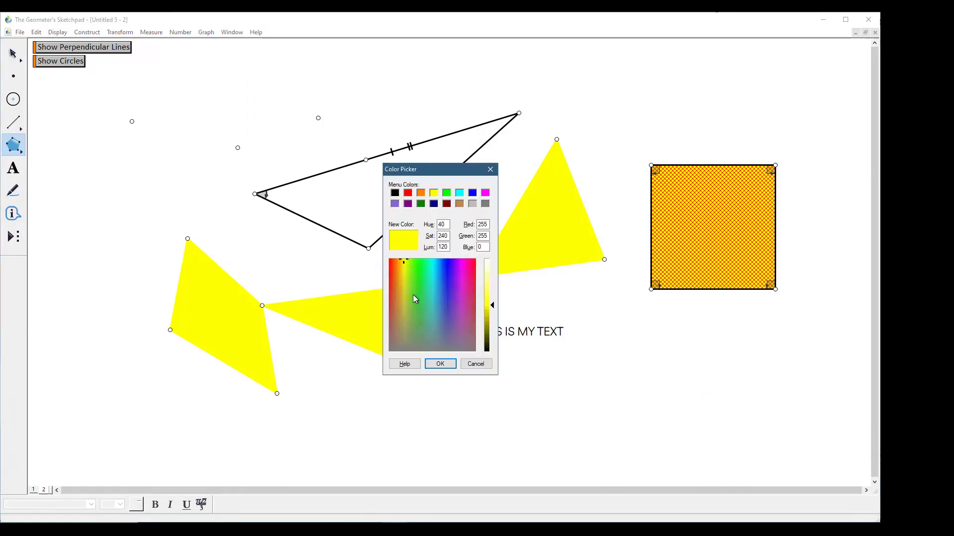
pyautogui.moveTo(447, 171); pyautogui.dragTo(268, 85)
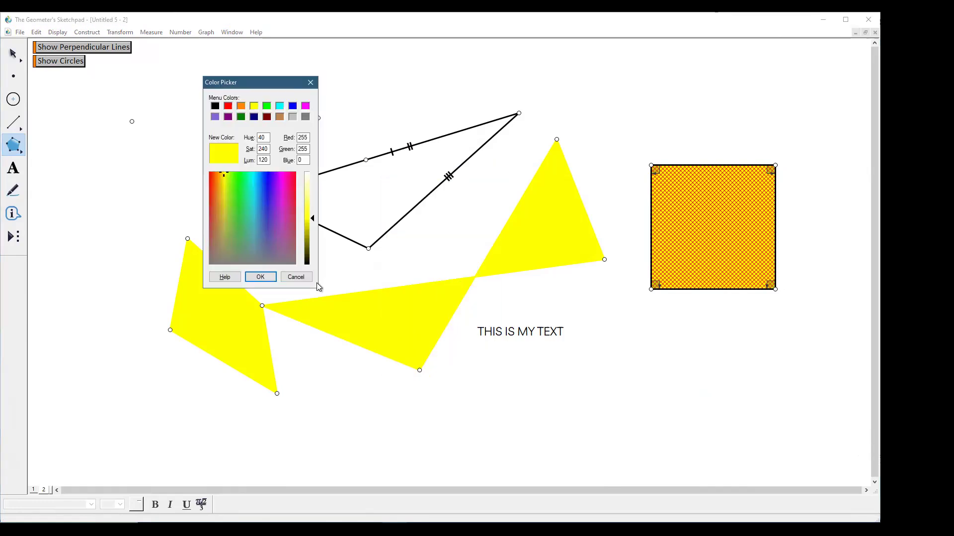
pyautogui.click(217, 220)
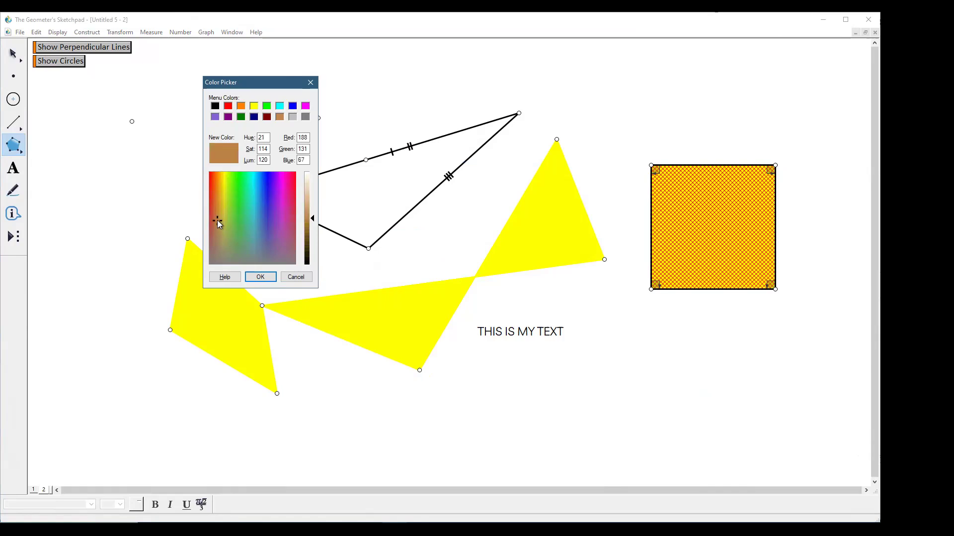
pyautogui.click(309, 222)
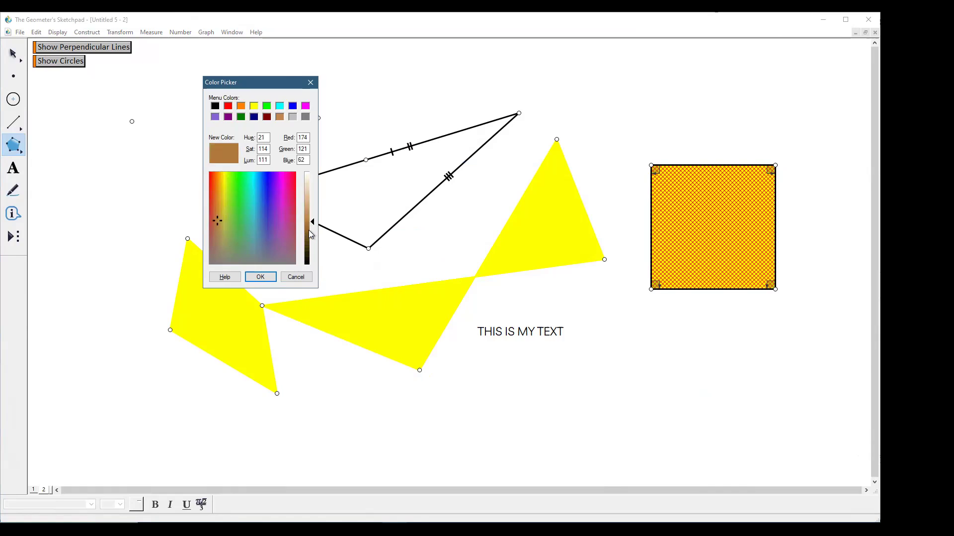
pyautogui.moveTo(309, 222); pyautogui.dragTo(309, 205)
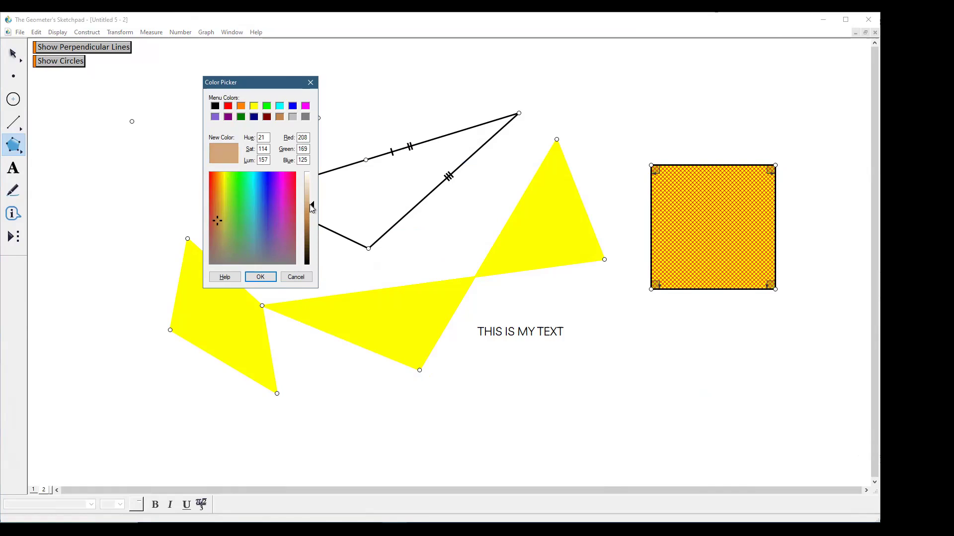
pyautogui.click(214, 205)
pyautogui.click(266, 277)
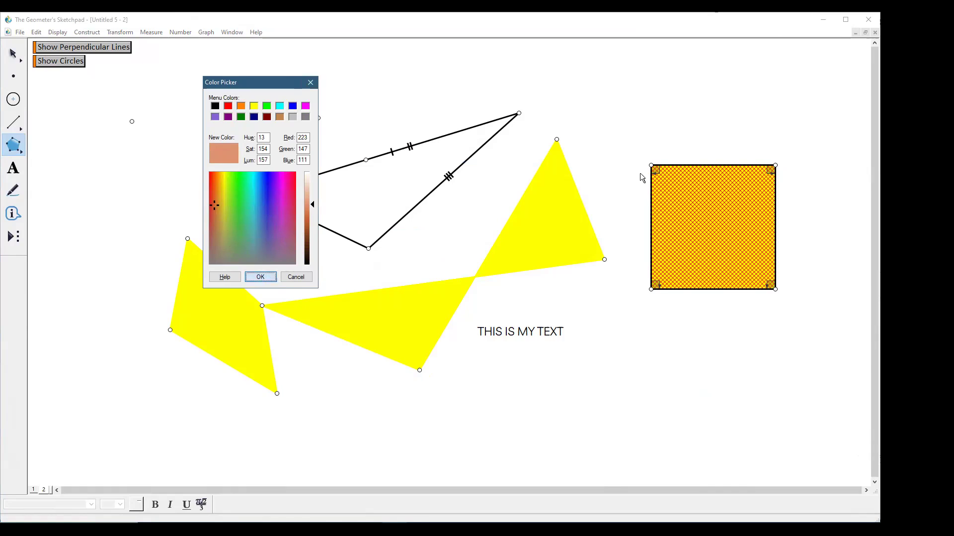
pyautogui.click(734, 119)
# Select the whole square with its sides and angle markers, set the line style to Thin and deselect it.
pyautogui.click(14, 53)
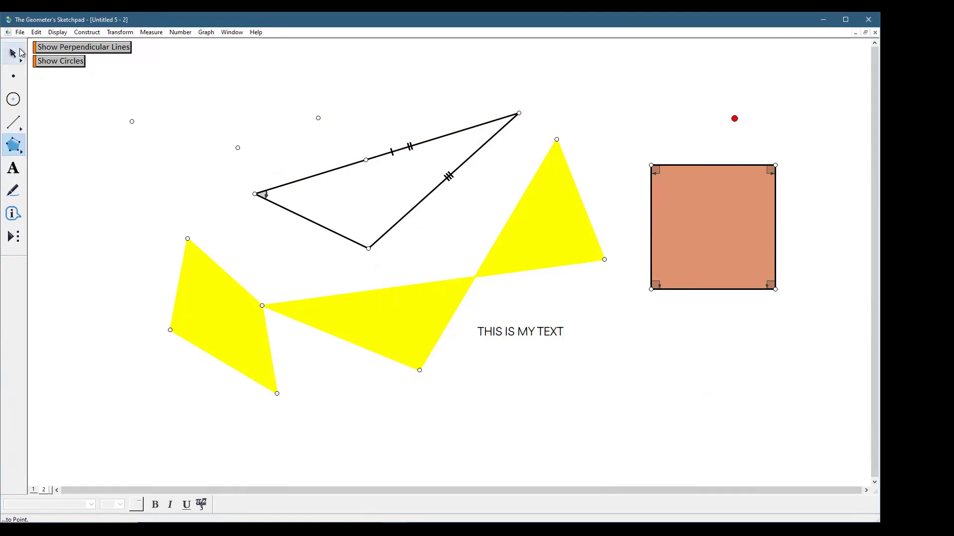
pyautogui.moveTo(636, 122); pyautogui.dragTo(806, 313)
pyautogui.click(58, 32)
pyautogui.moveTo(77, 58)
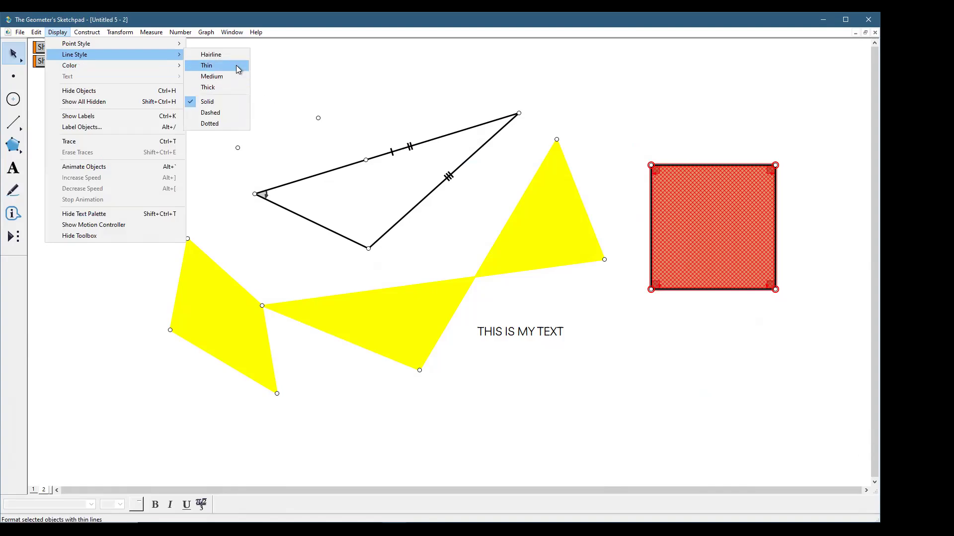
pyautogui.click(237, 68)
pyautogui.click(704, 160)
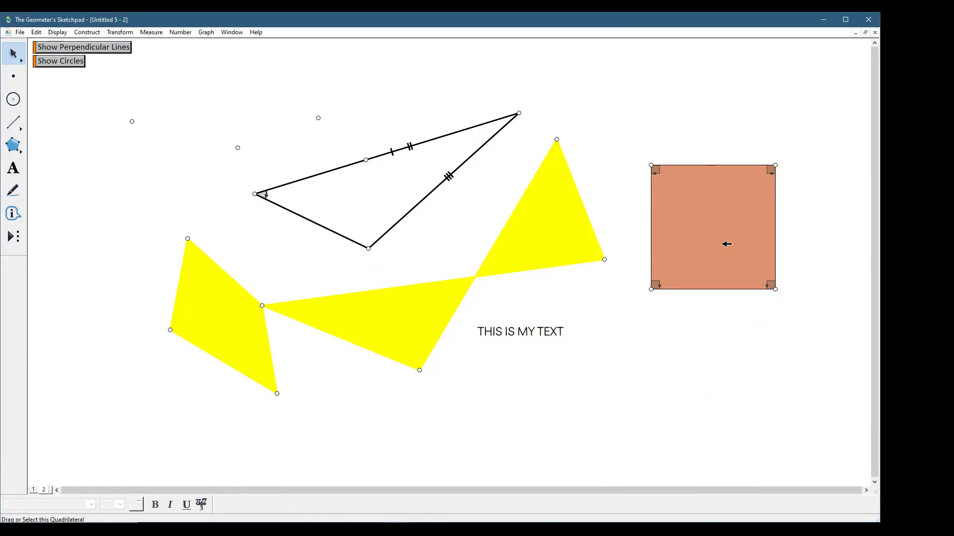
# Recolor the crossed quadrilateral to a custom light purple with Hue 181 and Sat 118.
pyautogui.rightClick(550, 243)
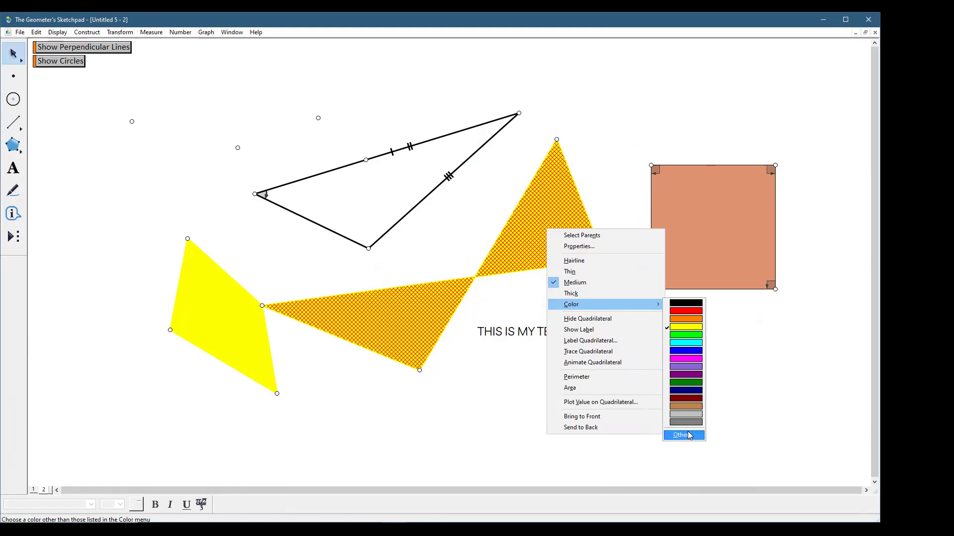
pyautogui.click(688, 434)
pyautogui.click(454, 306)
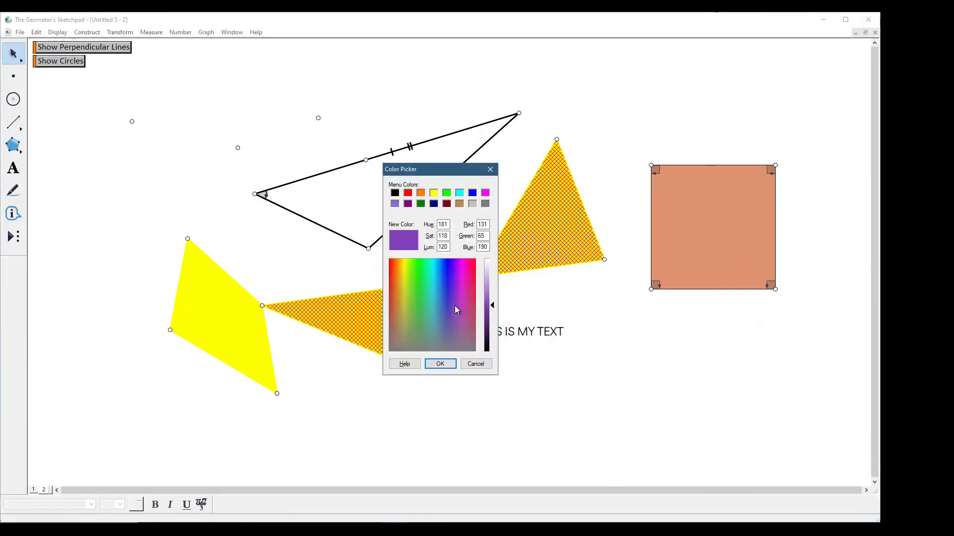
pyautogui.click(486, 279)
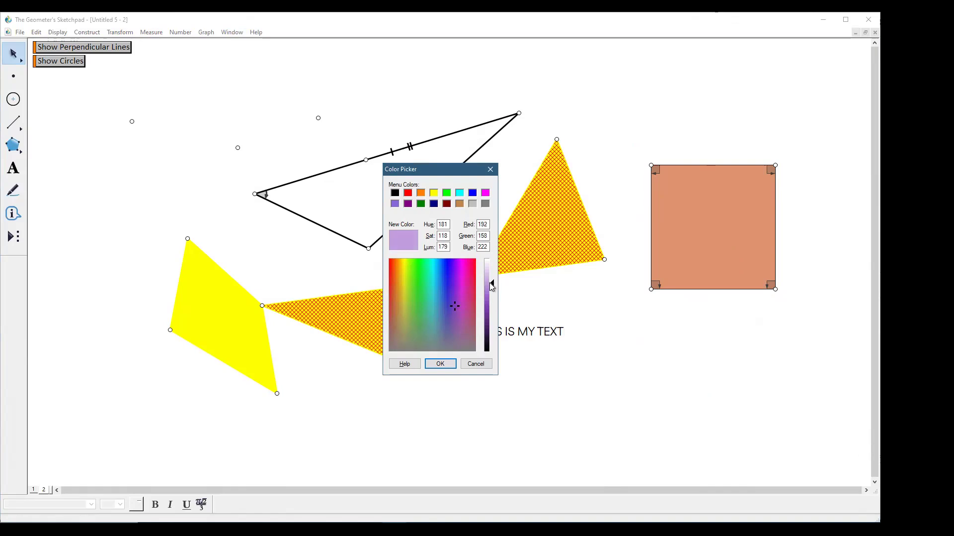
pyautogui.click(440, 364)
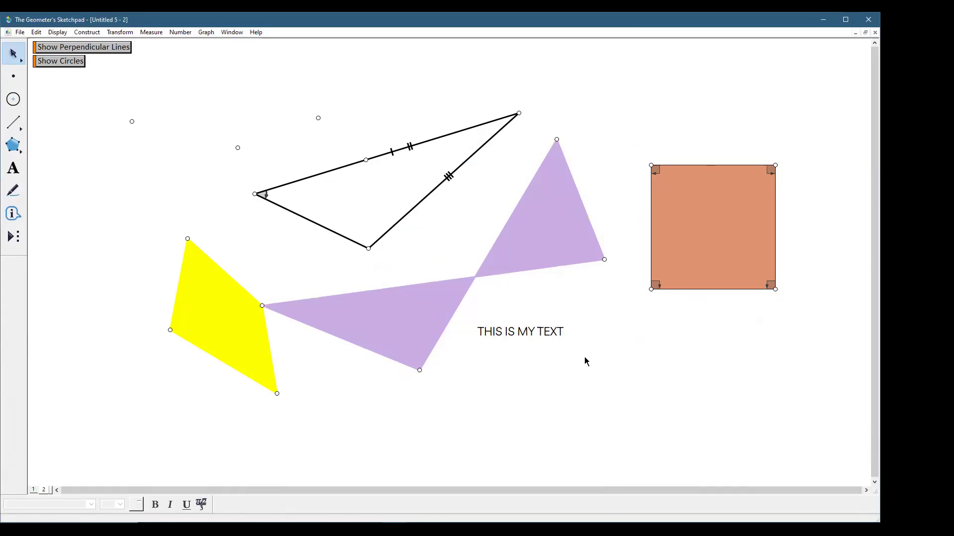
pyautogui.rightClick(529, 228)
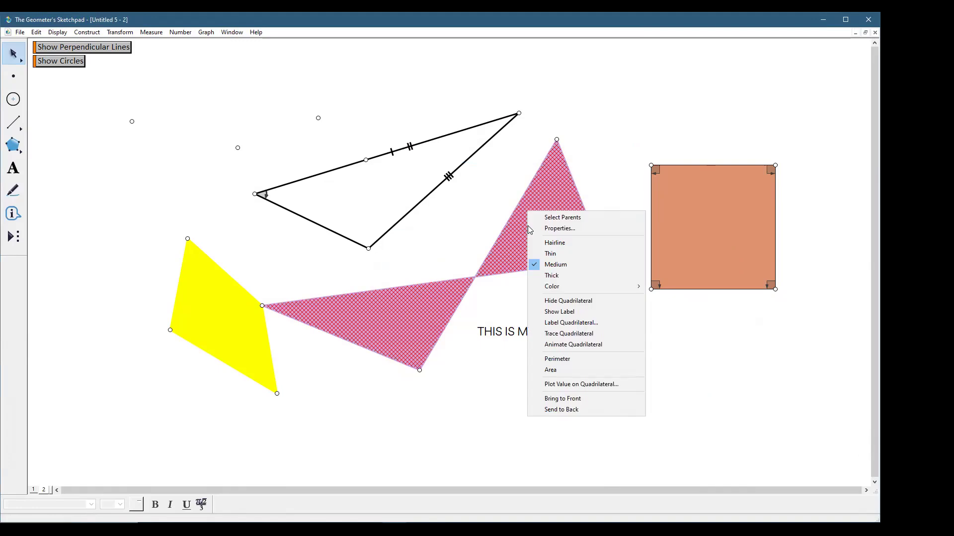
pyautogui.click(598, 130)
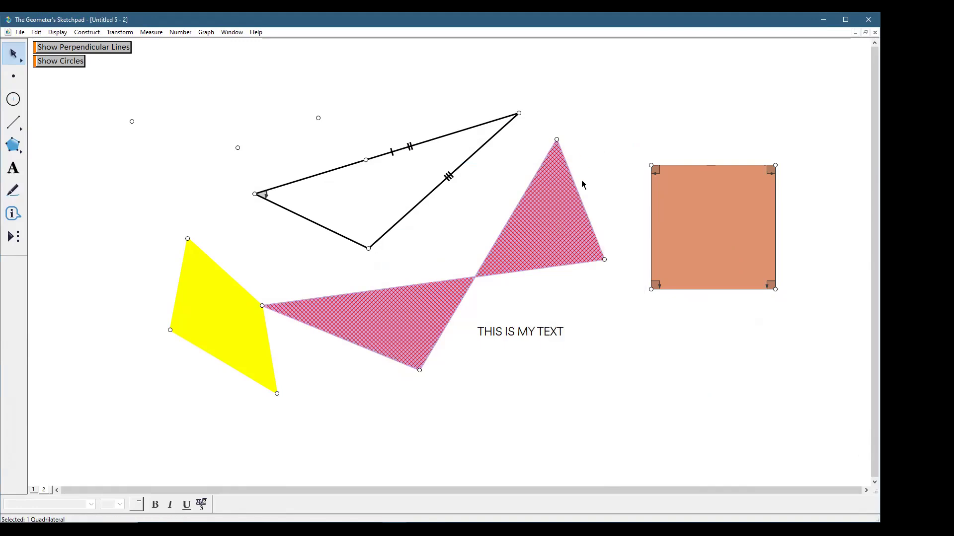
pyautogui.click(621, 85)
pyautogui.click(680, 196)
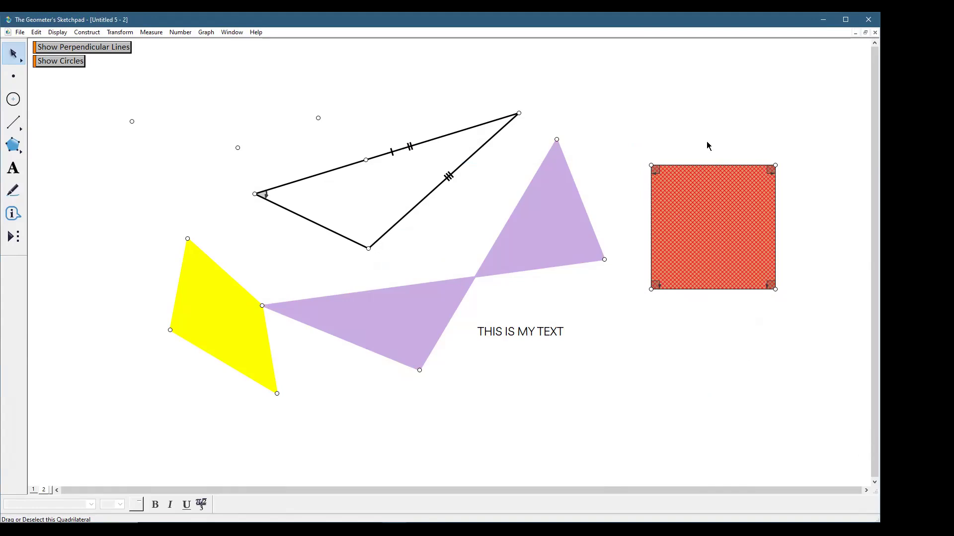
pyautogui.click(683, 369)
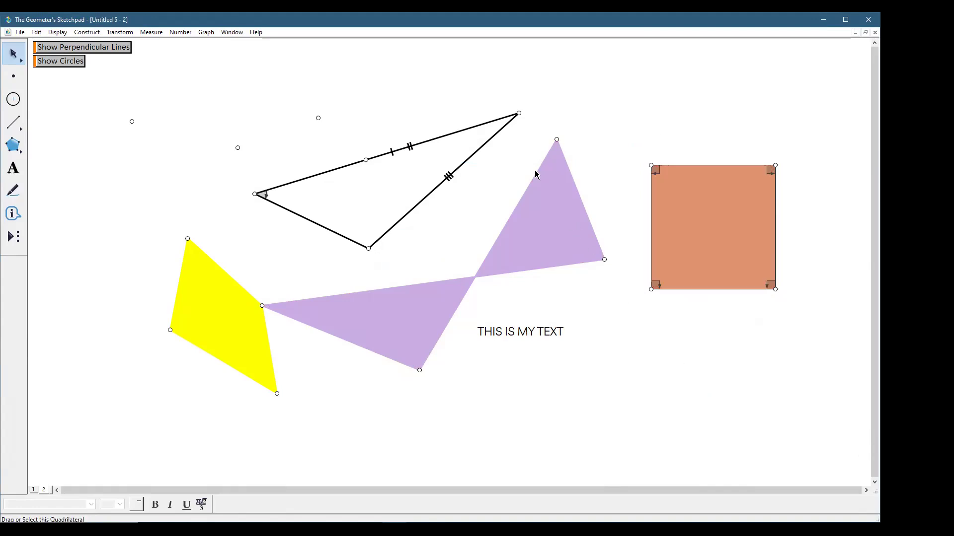
# Recolor the crossed quadrilateral to black from the preset colors.
pyautogui.rightClick(554, 213)
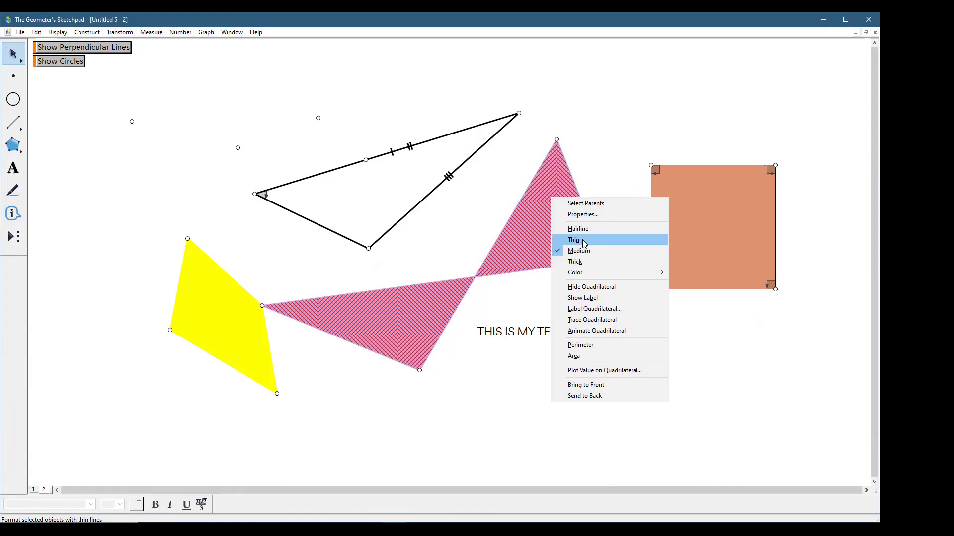
pyautogui.moveTo(582, 272)
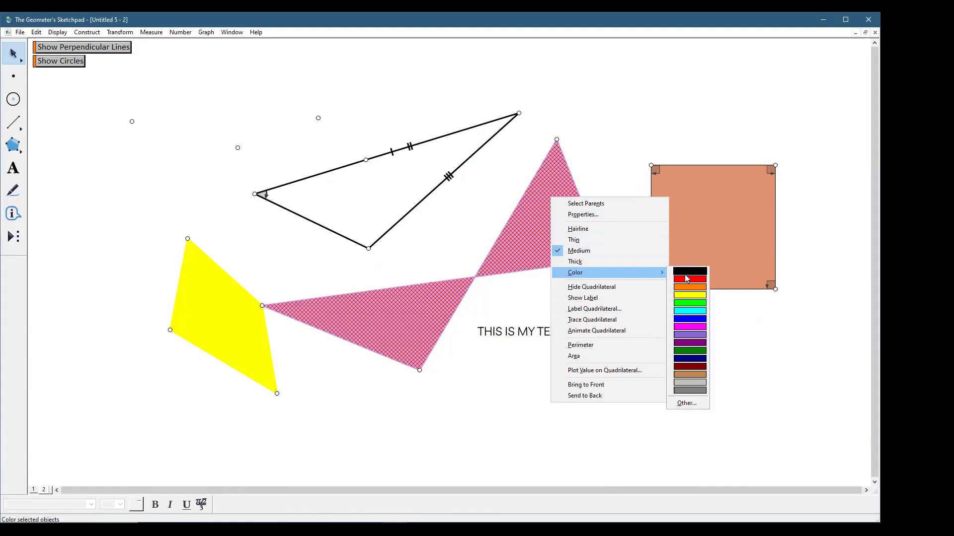
pyautogui.click(687, 274)
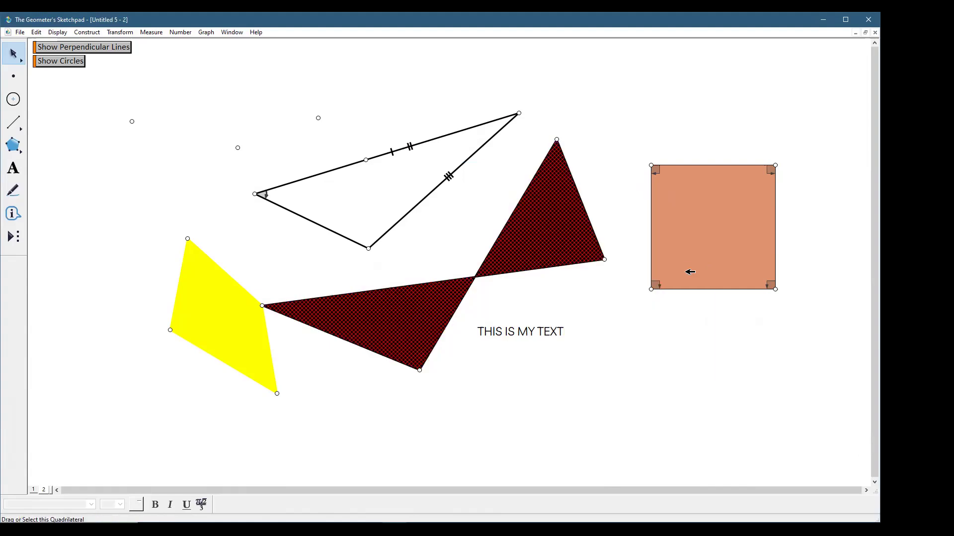
# Recolor the crossed quadrilateral to preset orange, set its outline to Thin and deselect it.
pyautogui.rightClick(571, 214)
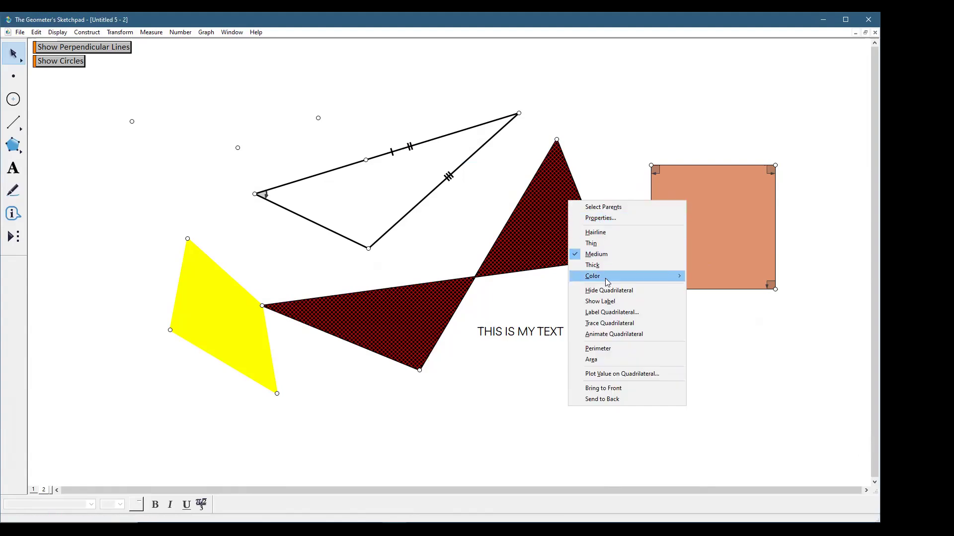
pyautogui.moveTo(605, 279)
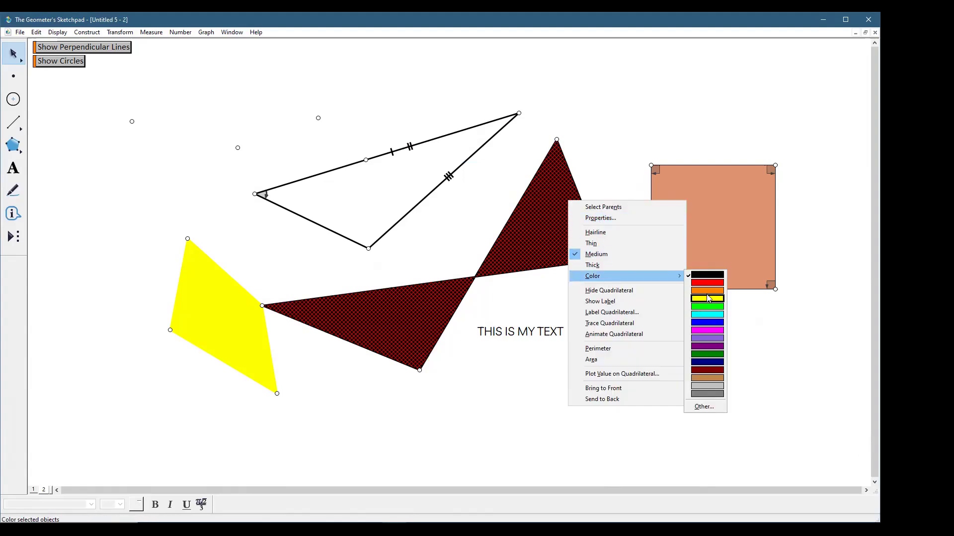
pyautogui.click(707, 290)
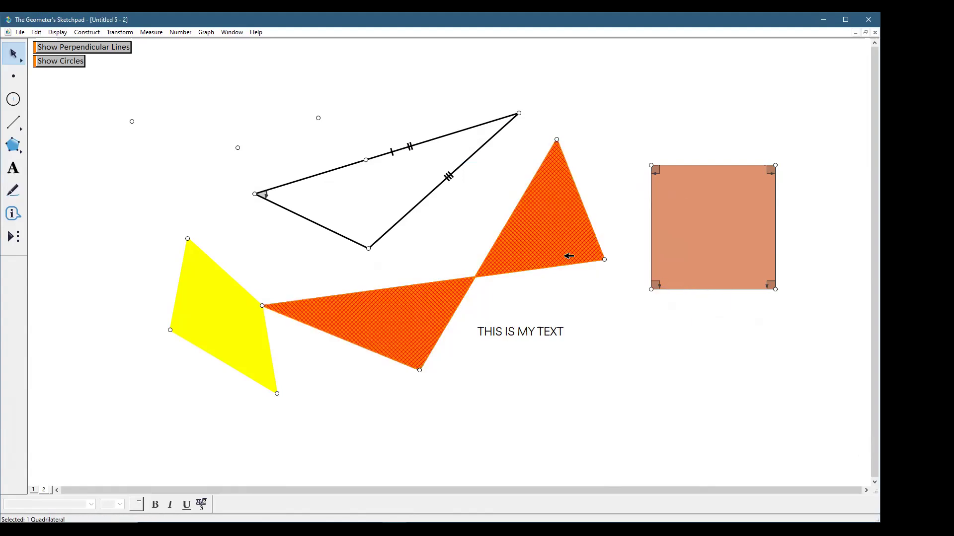
pyautogui.rightClick(560, 204)
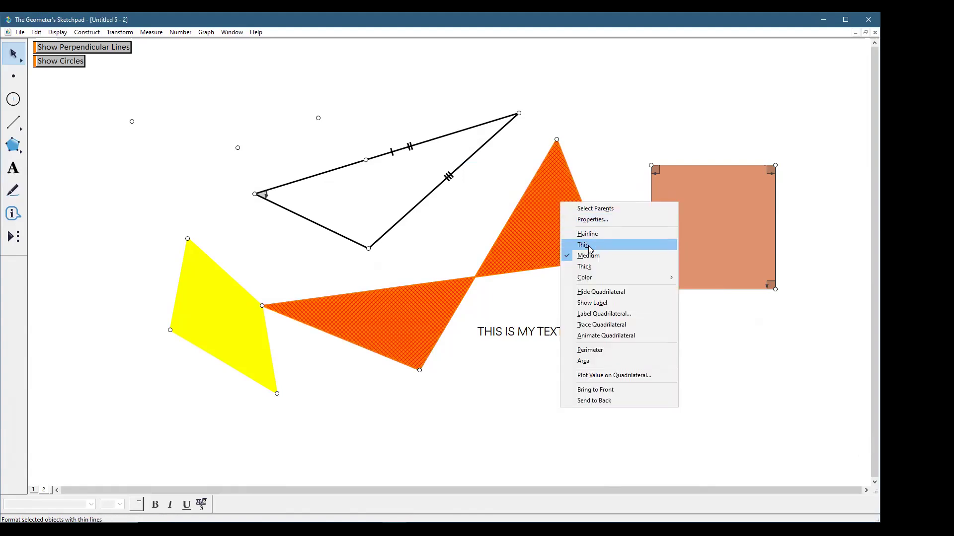
pyautogui.click(589, 248)
pyautogui.click(604, 192)
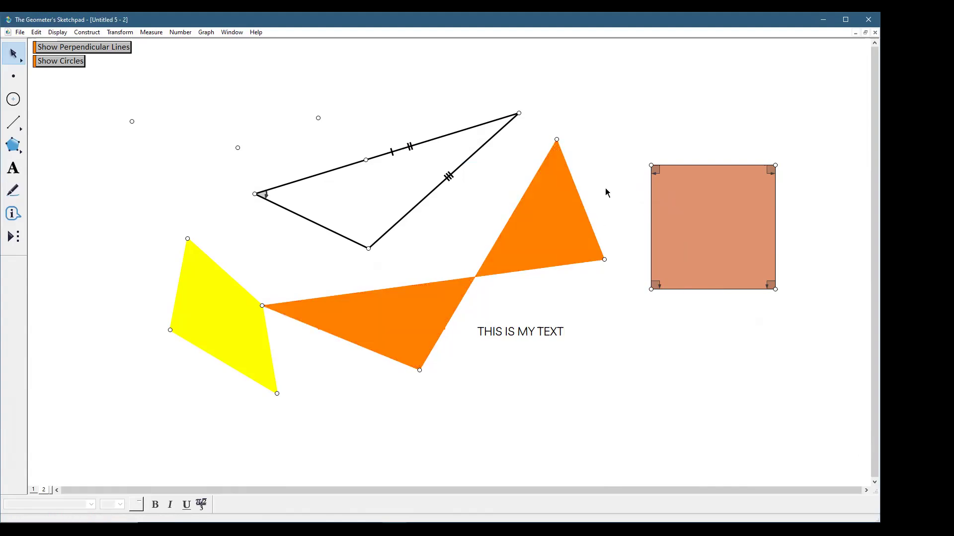
# Open the orange crossed quadrilateral's properties, move the dialog clear of the shape, and list its parent points.
pyautogui.rightClick(548, 224)
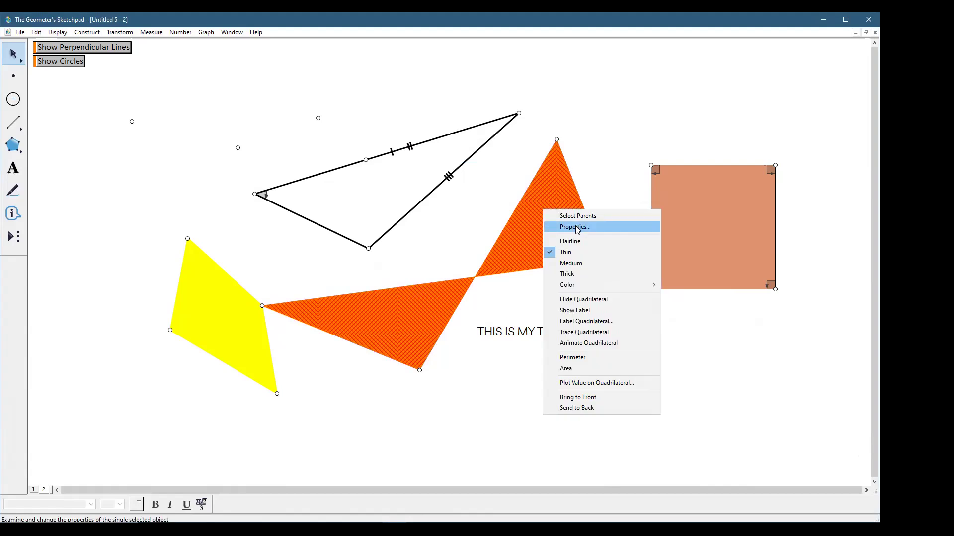
pyautogui.click(573, 200)
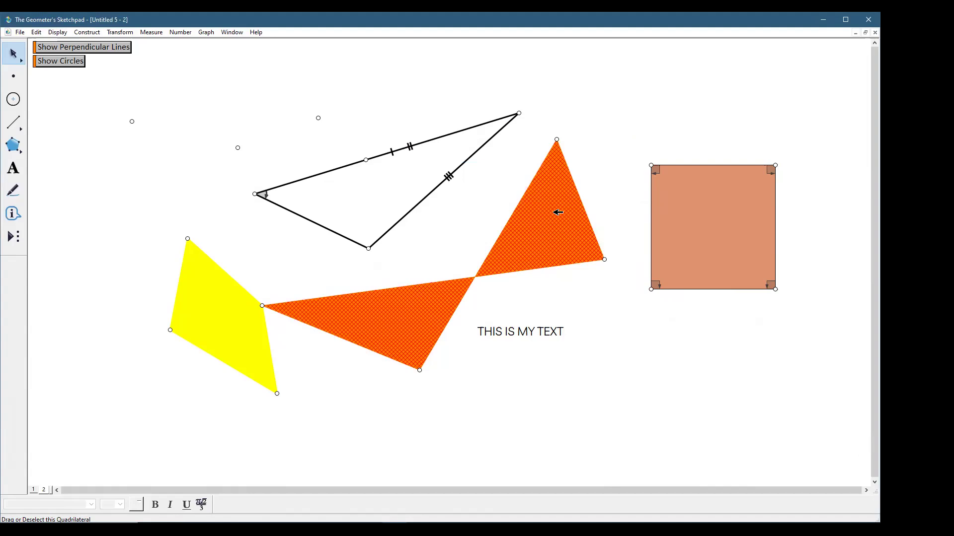
pyautogui.rightClick(558, 212)
pyautogui.click(581, 216)
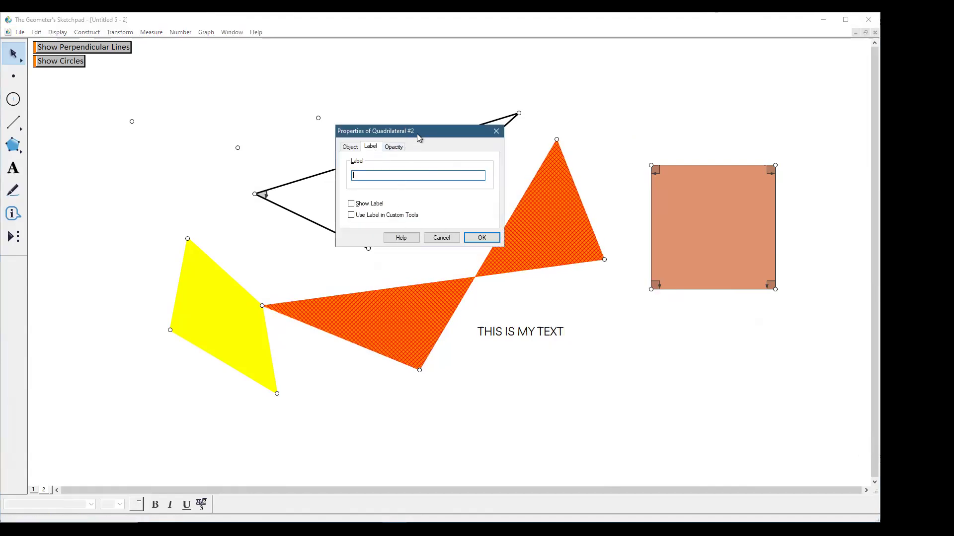
pyautogui.moveTo(437, 135); pyautogui.dragTo(407, 82)
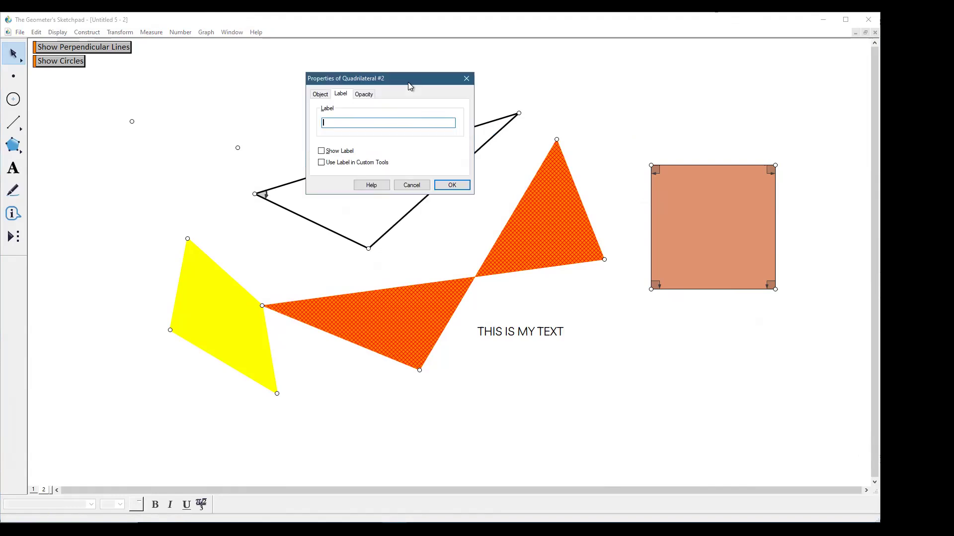
pyautogui.click(319, 96)
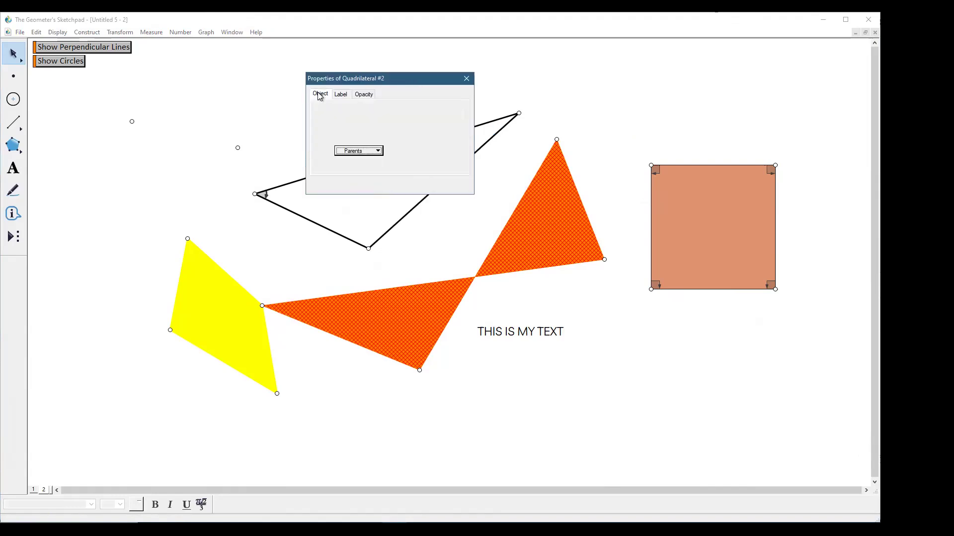
pyautogui.click(370, 153)
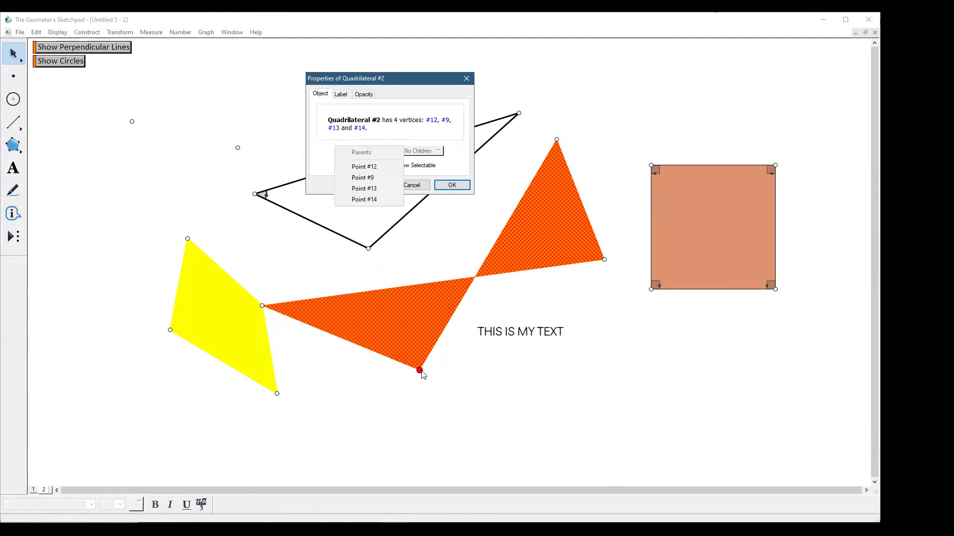
# Inspect the properties and children of parent Point #9, and return to the crossed quadrilateral's properties.
pyautogui.click(368, 179)
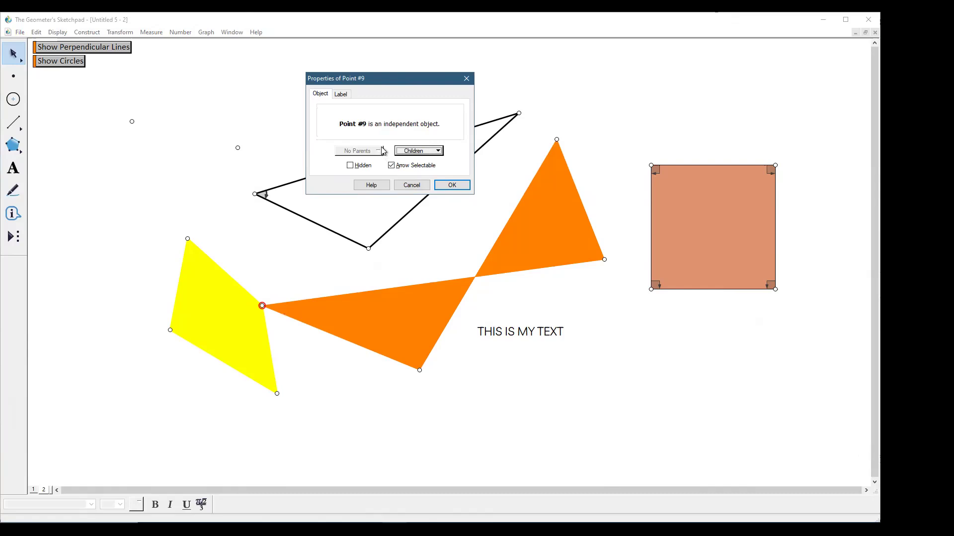
pyautogui.click(420, 151)
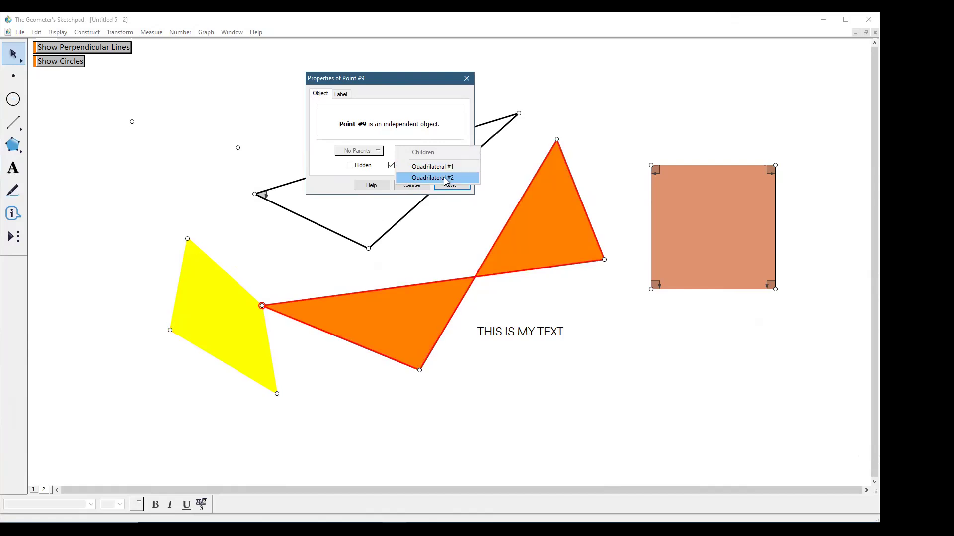
pyautogui.click(448, 112)
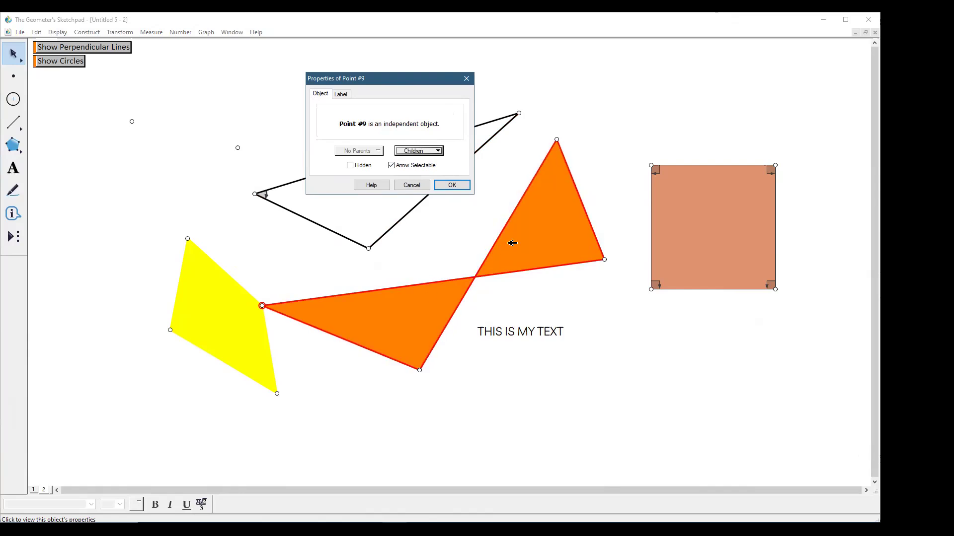
pyautogui.click(542, 229)
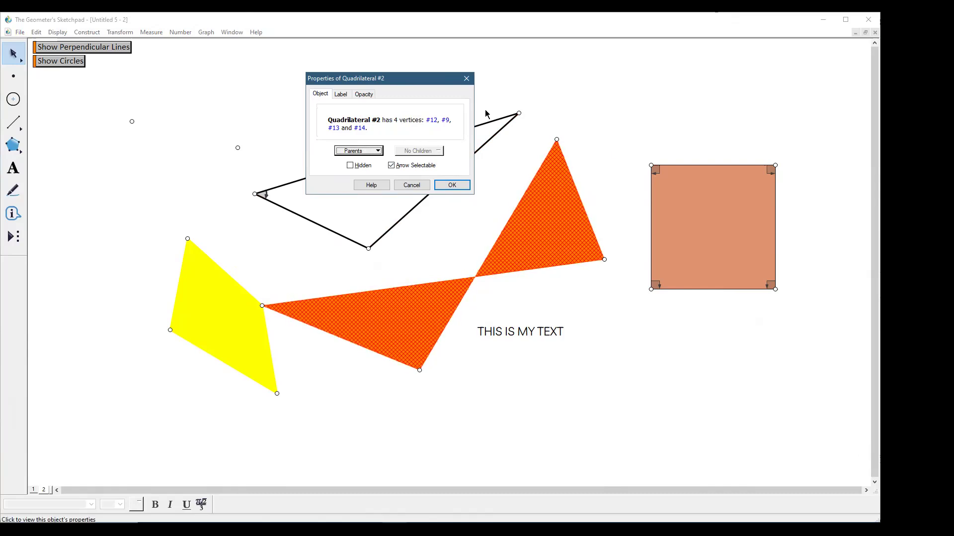
# Label the crossed quadrilateral xyz and apply the change.
pyautogui.click(341, 95)
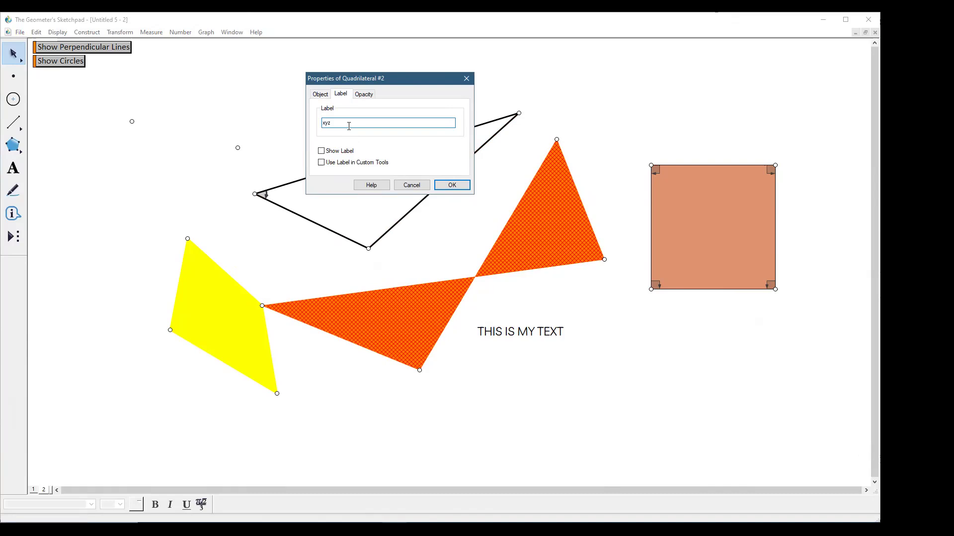
pyautogui.click(451, 185)
# Move the yellow quadrilateral slightly up and to the left, and clear the selection.
pyautogui.click(523, 336)
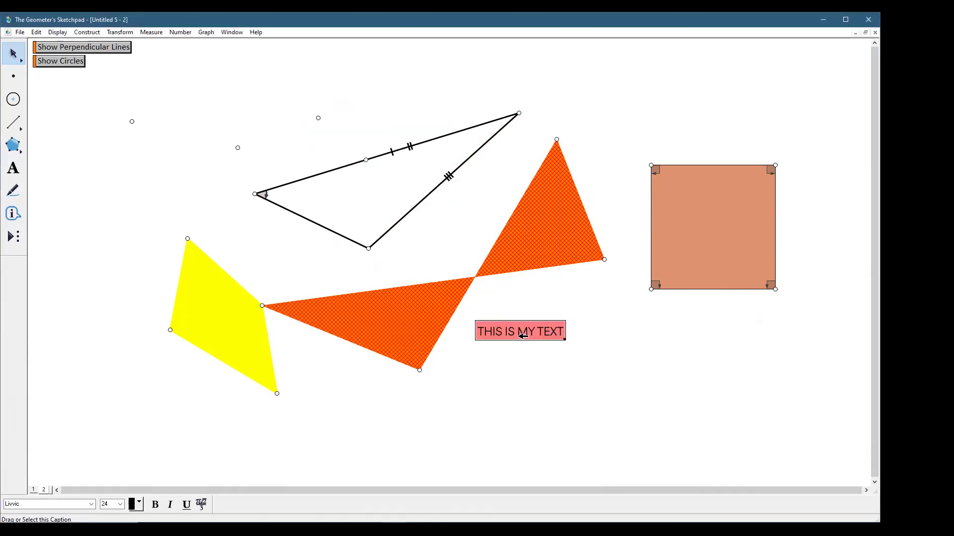
pyautogui.click(176, 279)
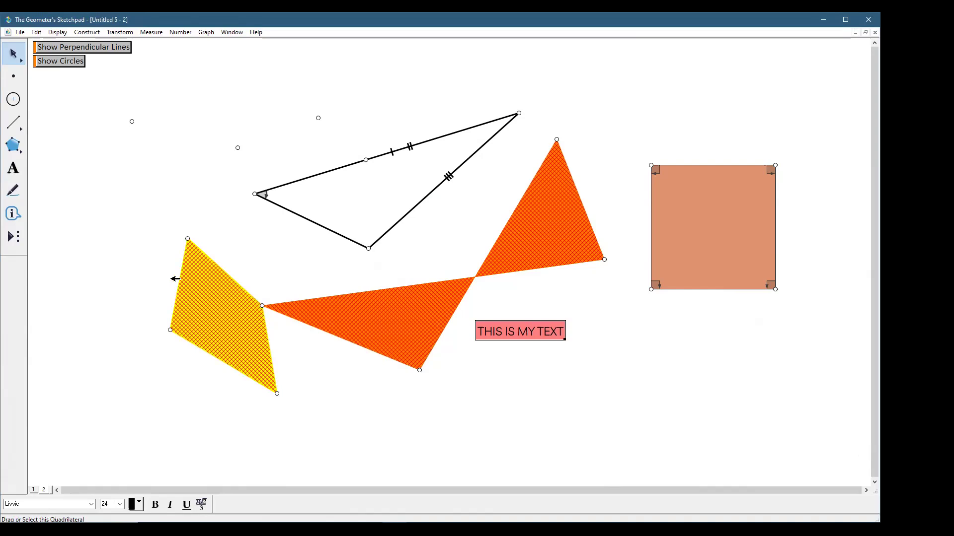
pyautogui.moveTo(176, 279); pyautogui.dragTo(167, 266)
pyautogui.click(506, 395)
# Show the xyz label on the crossed quadrilateral, nudge the shape slightly upward and deselect it.
pyautogui.click(548, 229)
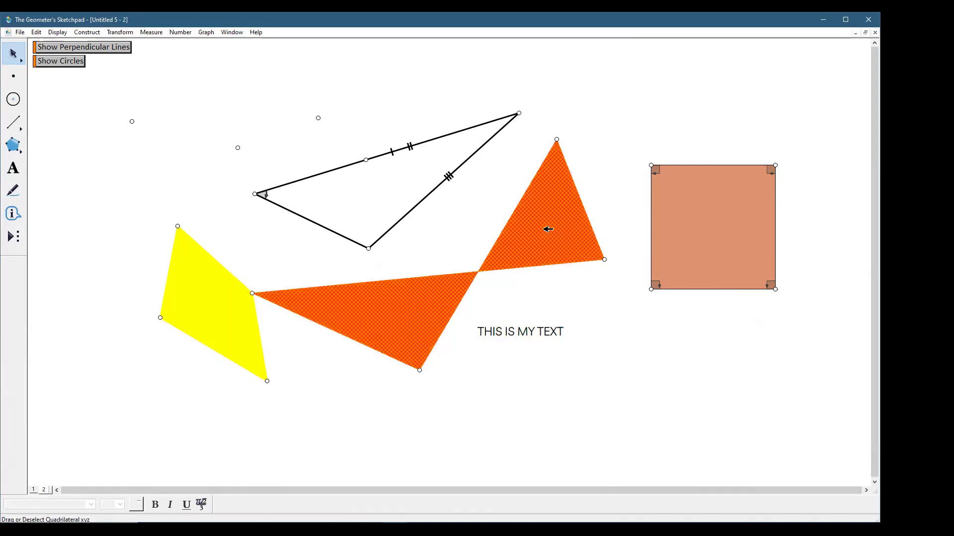
pyautogui.rightClick(548, 229)
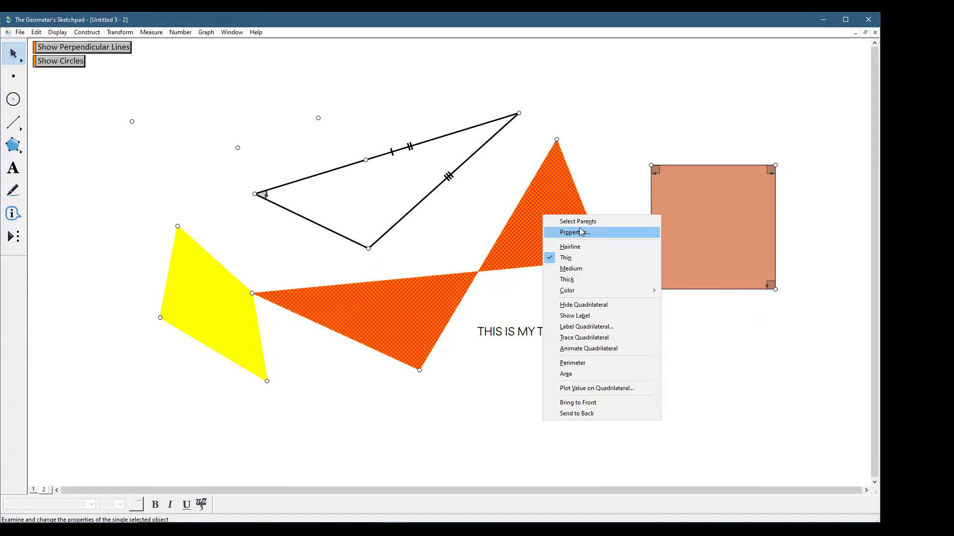
pyautogui.click(582, 233)
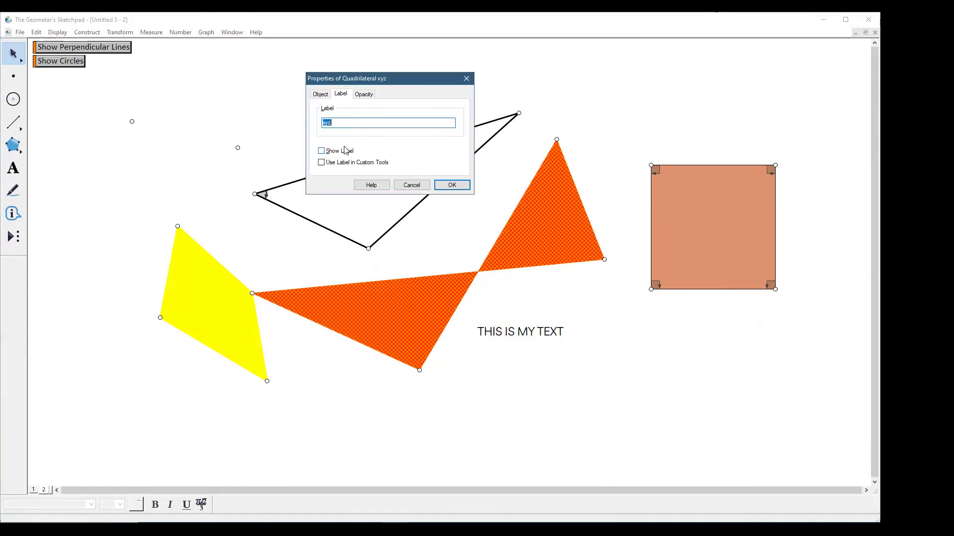
pyautogui.click(322, 151)
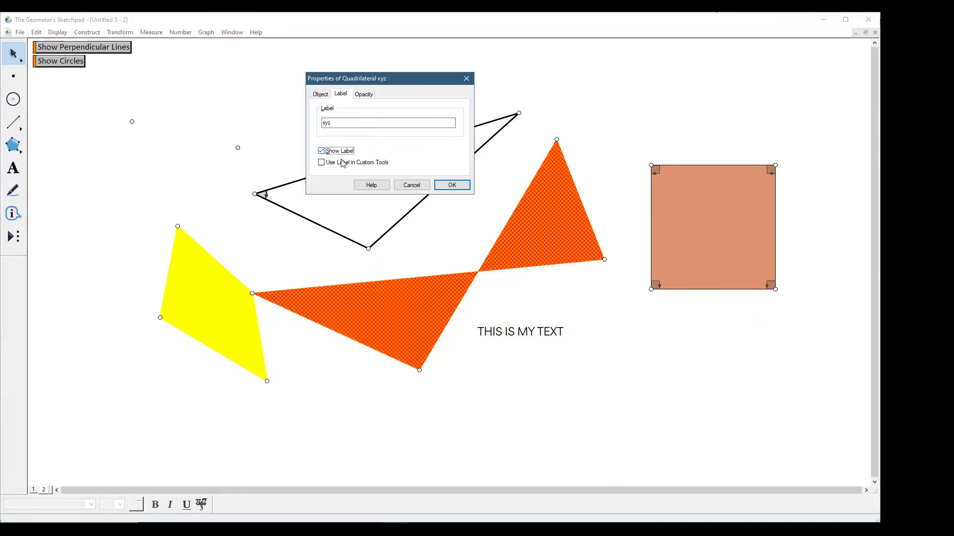
pyautogui.click(452, 184)
pyautogui.moveTo(337, 314)
pyautogui.mouseDown()
pyautogui.moveTo(341, 298)
pyautogui.moveTo(341, 307)
pyautogui.mouseUp()
pyautogui.click(472, 237)
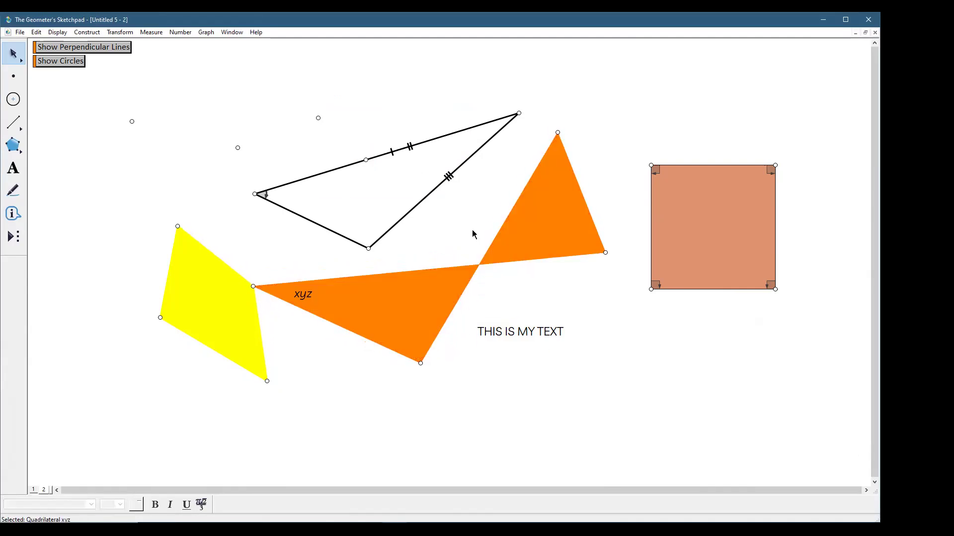
# Set the opacity of crossed quadrilateral xyz to 26% in its properties.
pyautogui.rightClick(529, 227)
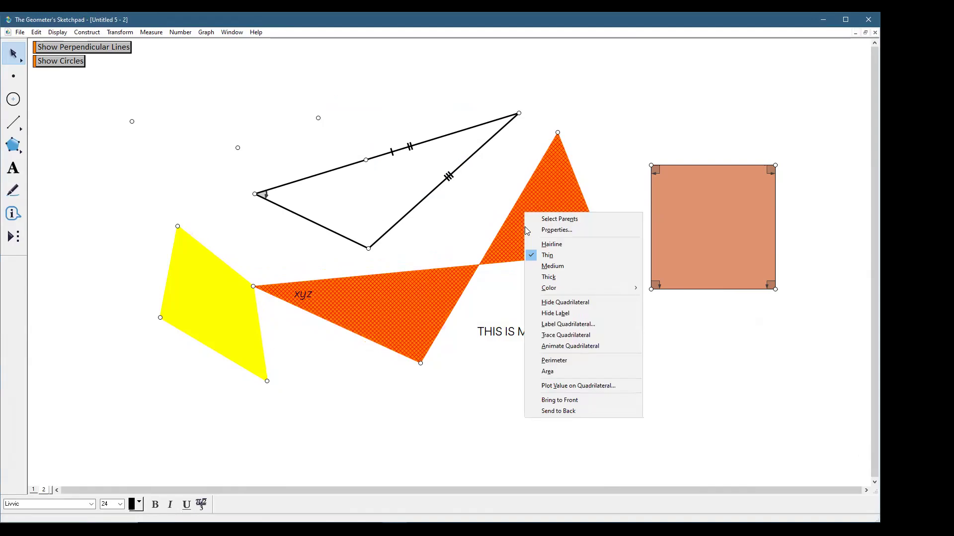
pyautogui.click(547, 232)
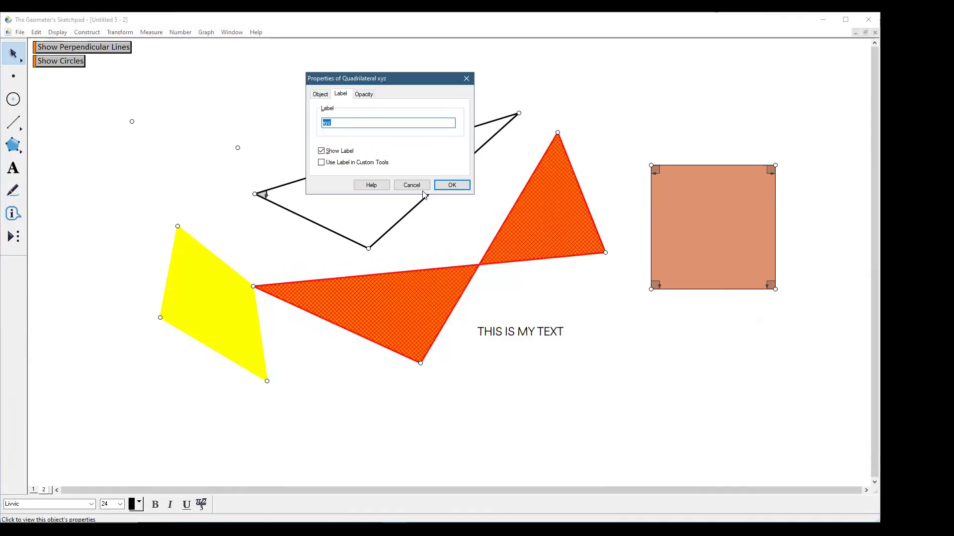
pyautogui.click(362, 99)
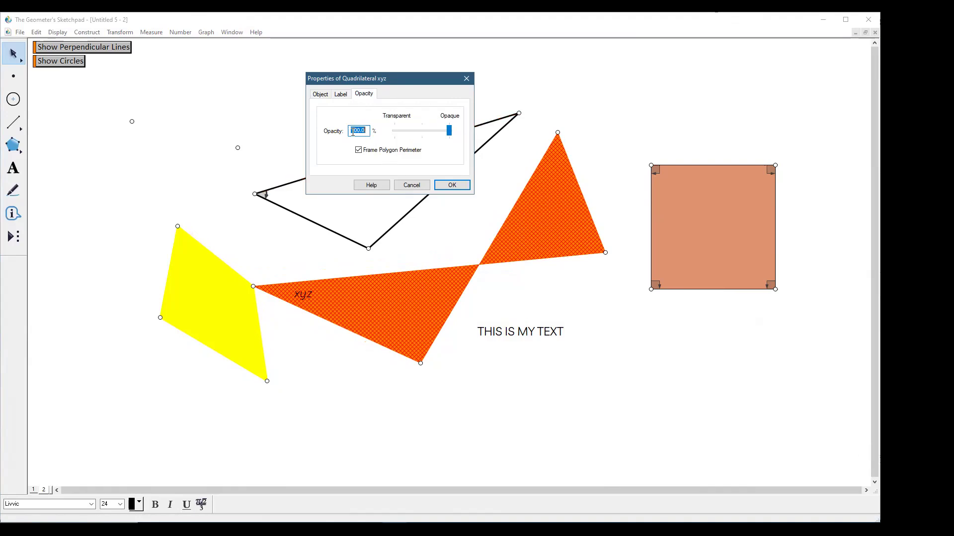
pyautogui.click(368, 130)
pyautogui.click(452, 133)
pyautogui.moveTo(452, 136); pyautogui.dragTo(426, 137)
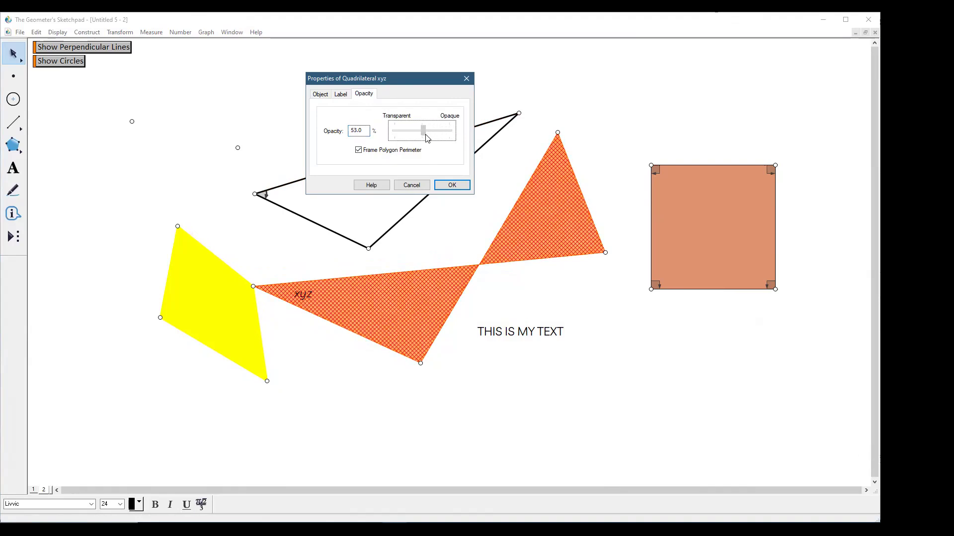
pyautogui.moveTo(426, 138); pyautogui.dragTo(411, 140)
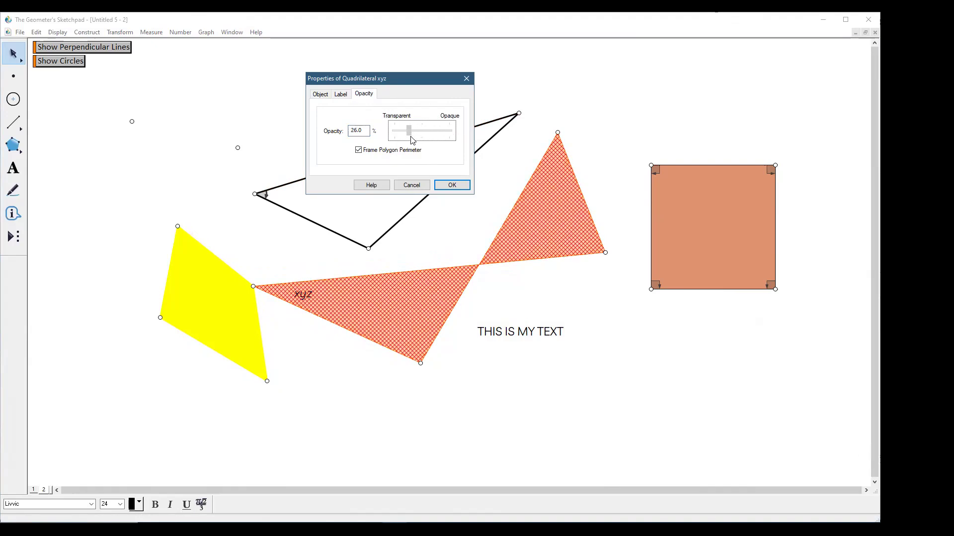
pyautogui.click(442, 182)
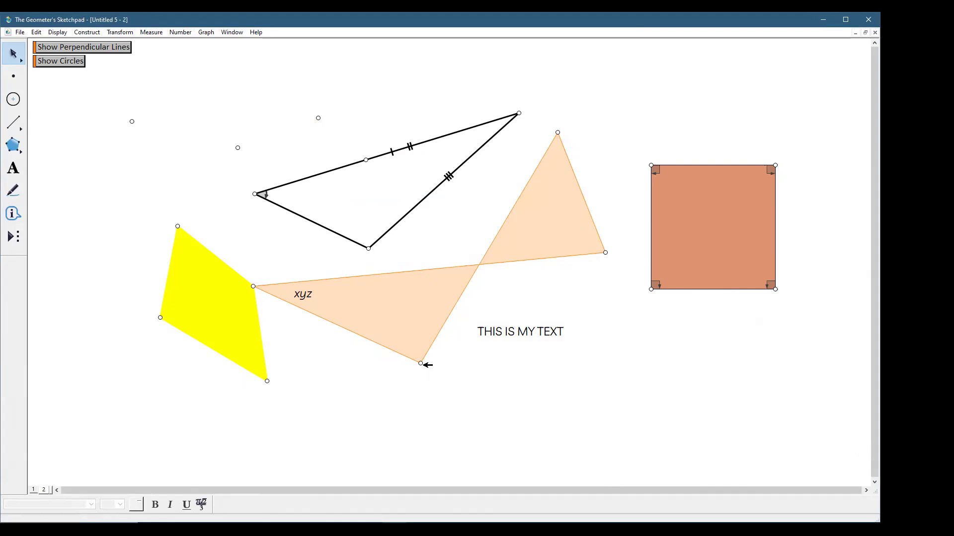
# Uncross quadrilateral xyz by moving its lowest vertex above the triangle and its highest vertex farther up and right.
pyautogui.moveTo(420, 363); pyautogui.dragTo(302, 94)
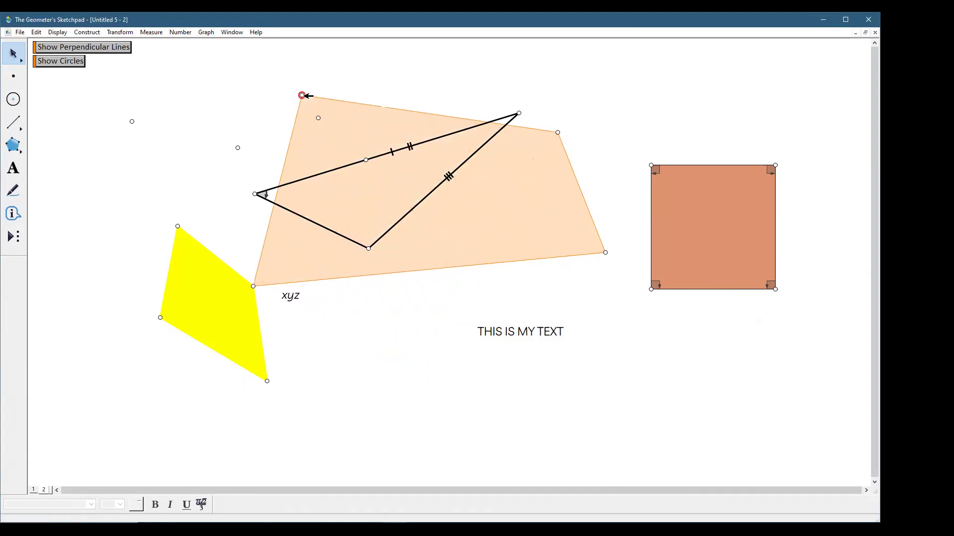
pyautogui.moveTo(558, 133); pyautogui.dragTo(602, 73)
pyautogui.click(644, 106)
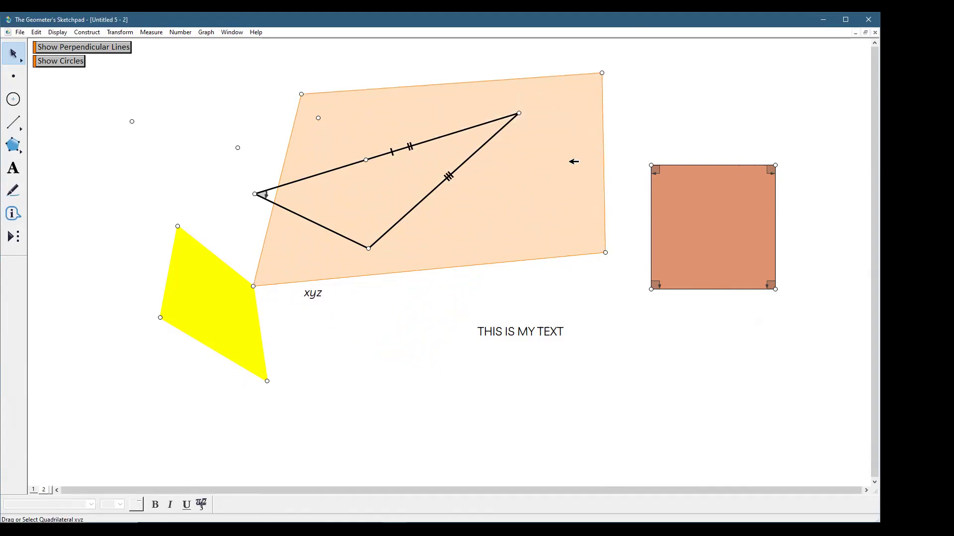
pyautogui.click(602, 151)
pyautogui.click(632, 143)
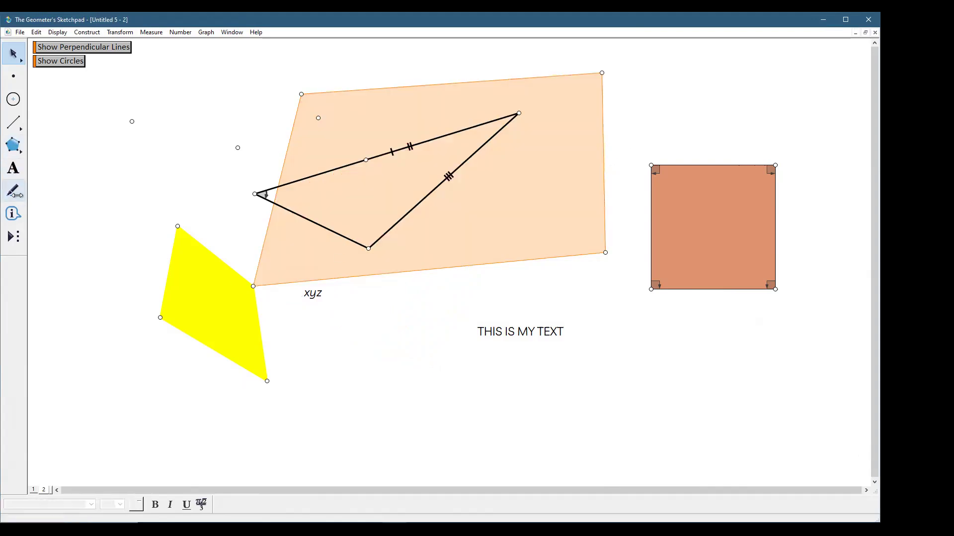
# Look up the definition of quadrilateral xyz with the Information tool, and return to the Arrow tool.
pyautogui.click(14, 214)
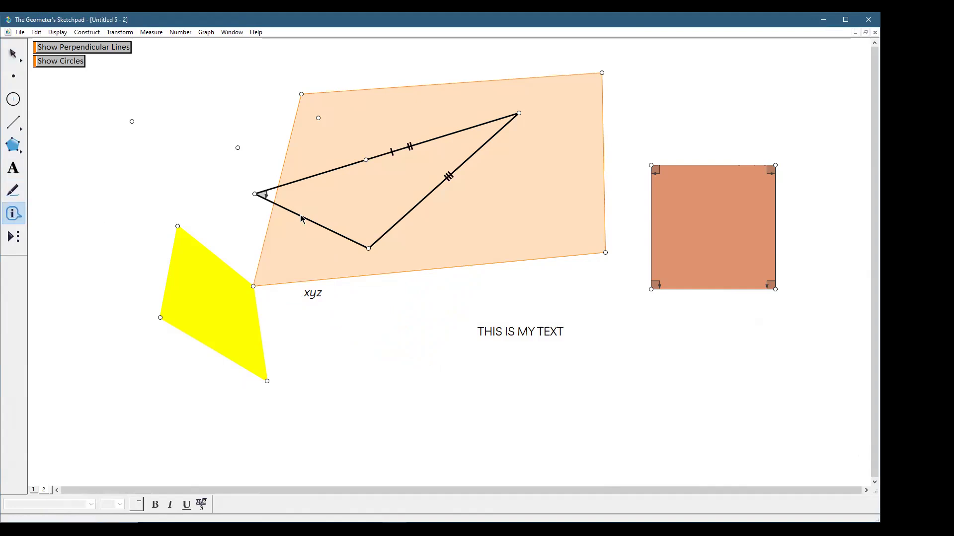
pyautogui.click(605, 146)
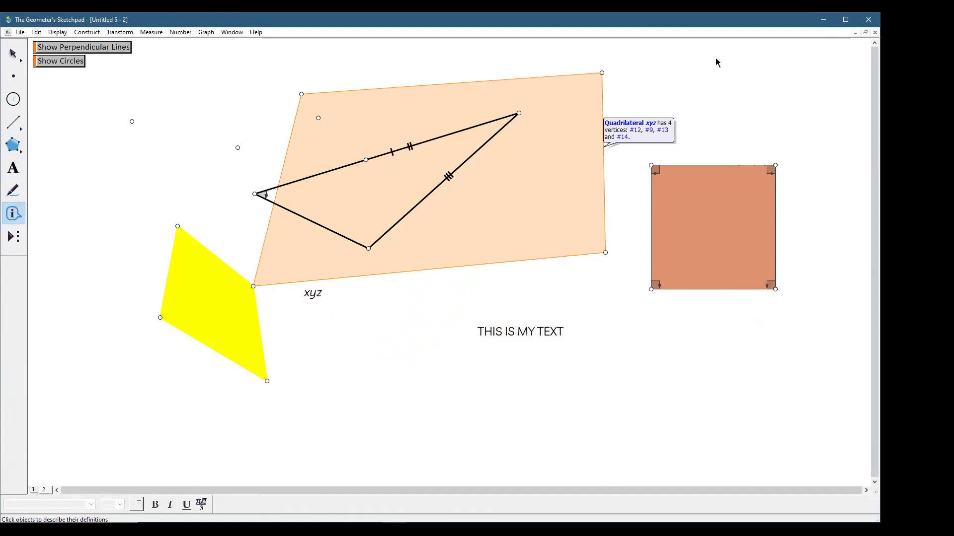
pyautogui.press('Escape')
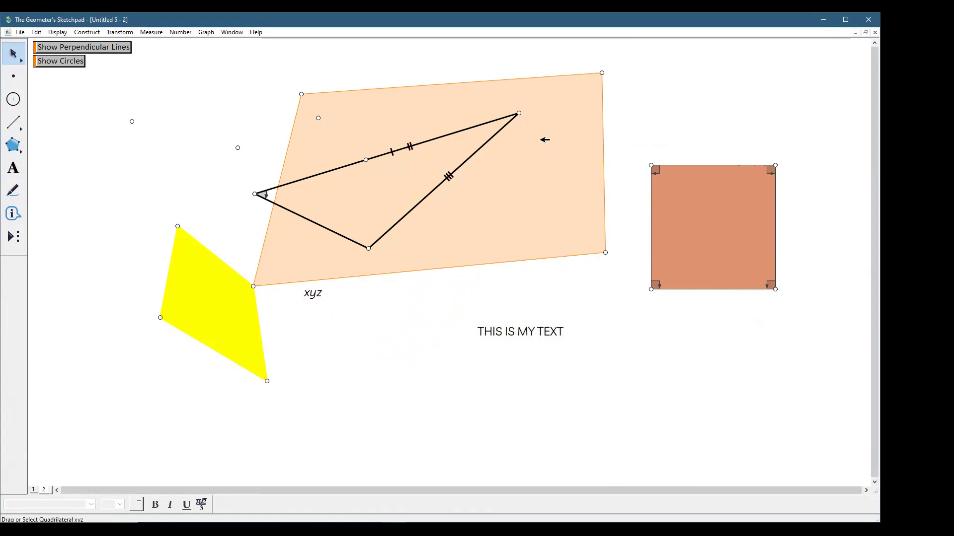
# Set the outline of quadrilateral xyz to Medium and deselect it.
pyautogui.click(570, 121)
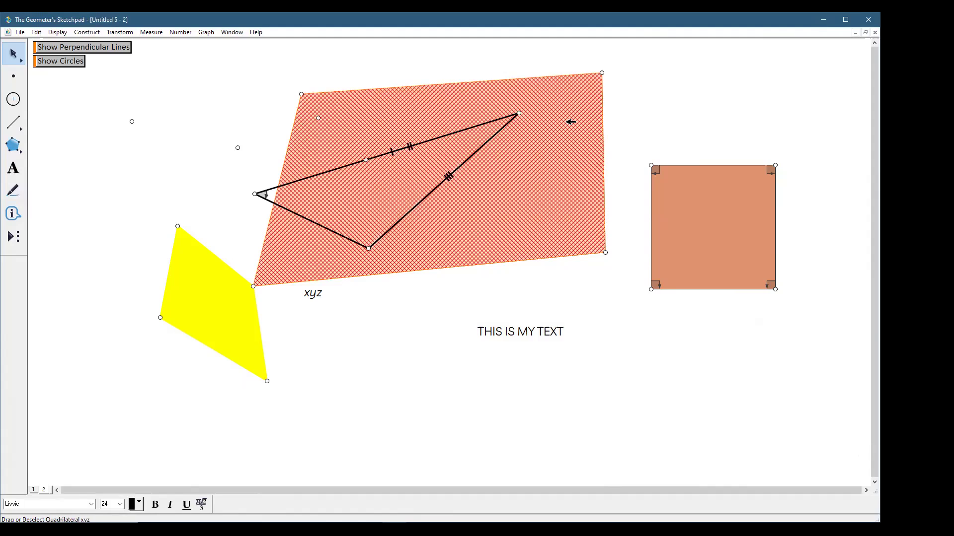
pyautogui.rightClick(571, 122)
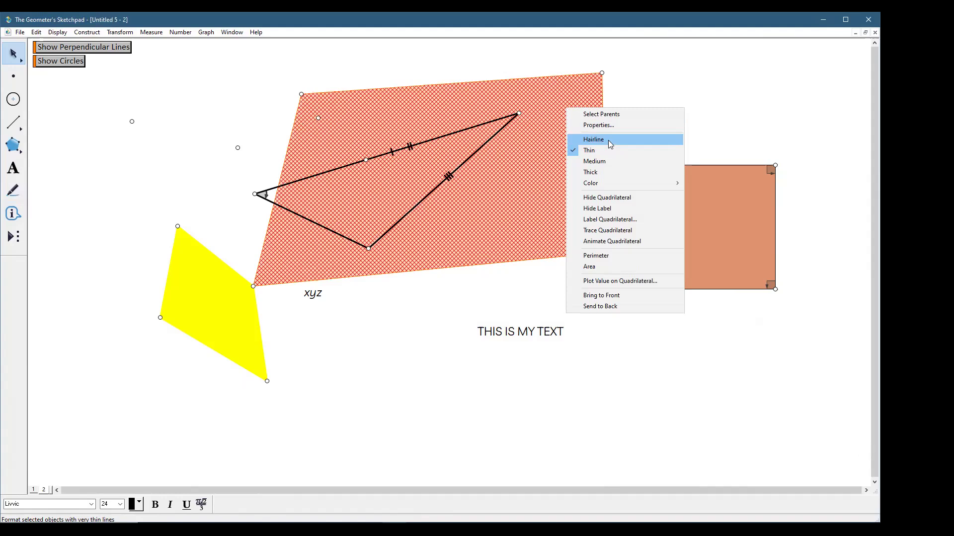
pyautogui.click(606, 161)
pyautogui.click(630, 74)
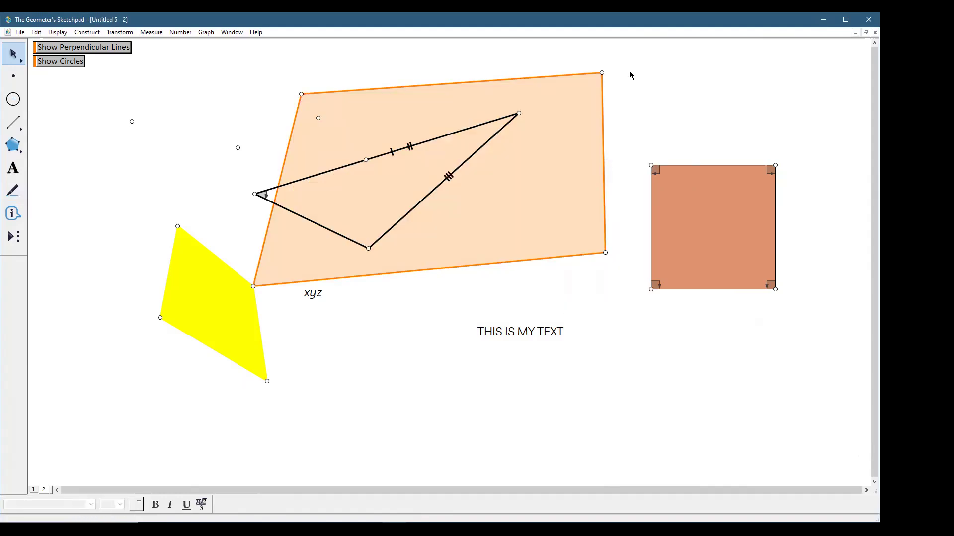
# Set the outline of quadrilateral xyz to Thick and deselect it.
pyautogui.rightClick(546, 136)
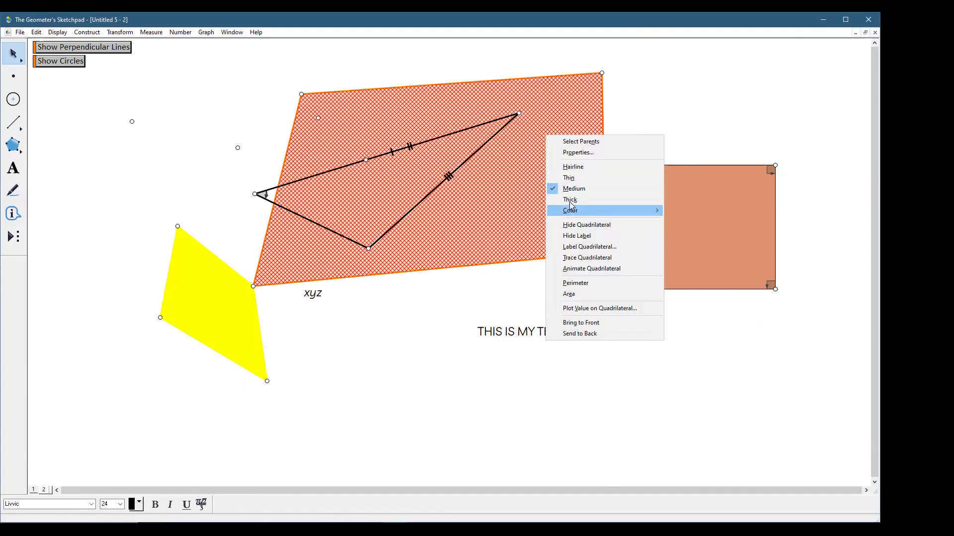
pyautogui.click(570, 199)
pyautogui.click(631, 95)
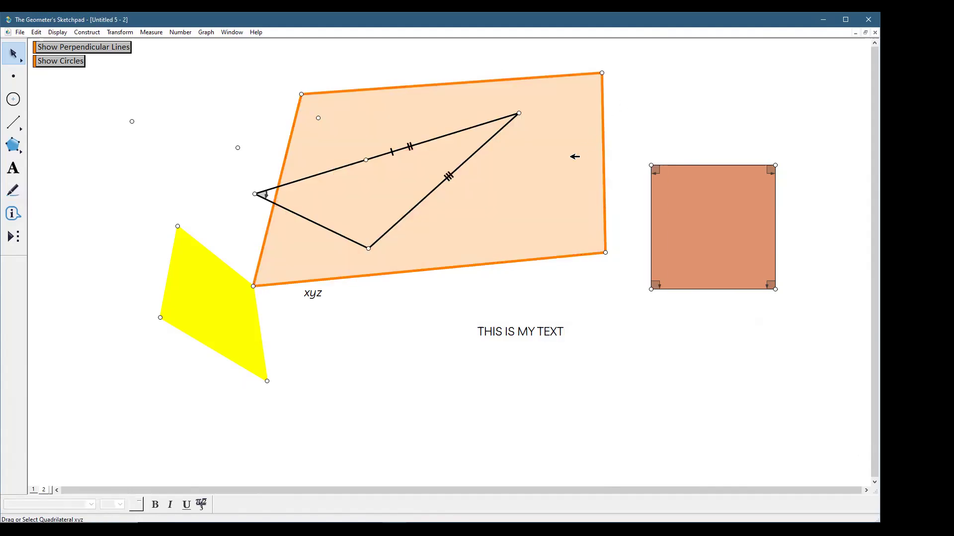
# Set the outline of quadrilateral xyz to Hairline and deselect it.
pyautogui.rightClick(571, 144)
pyautogui.click(600, 175)
pyautogui.click(651, 106)
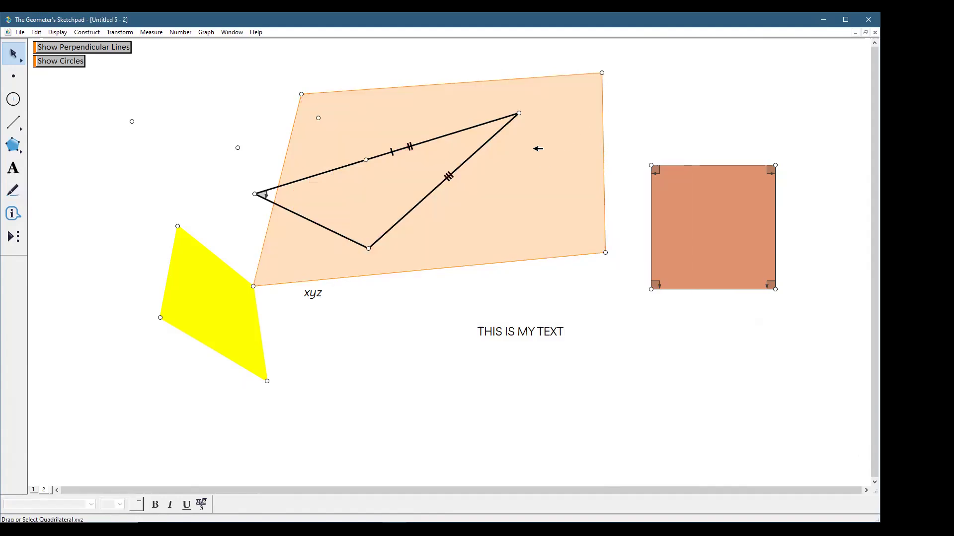
# Set the opacity of quadrilateral xyz to 52% and turn off its perimeter frame.
pyautogui.rightClick(525, 152)
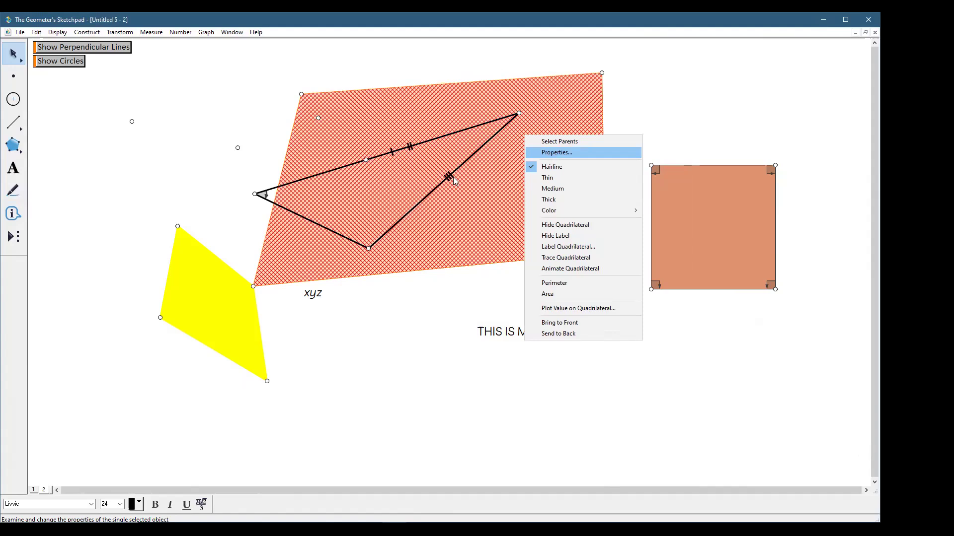
pyautogui.click(554, 153)
pyautogui.moveTo(408, 135); pyautogui.dragTo(424, 136)
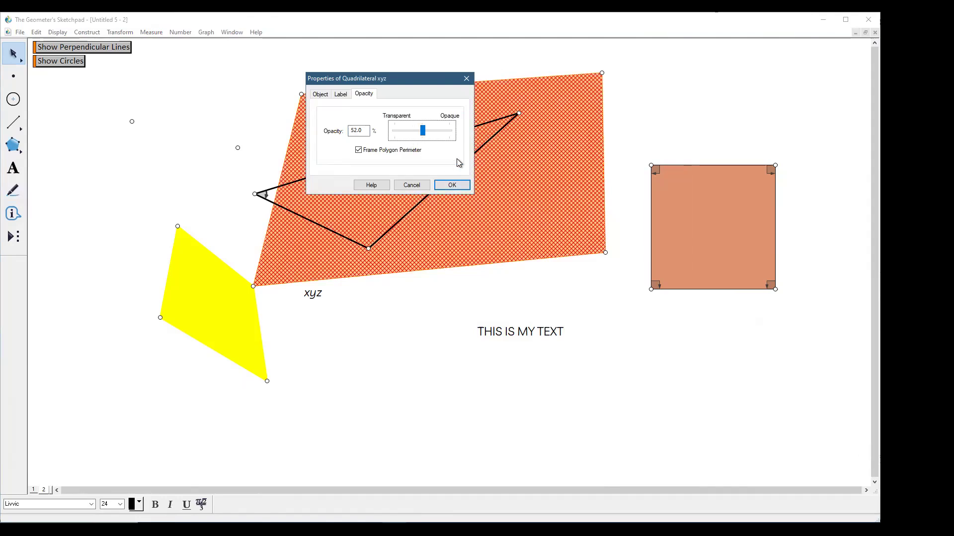
pyautogui.click(359, 150)
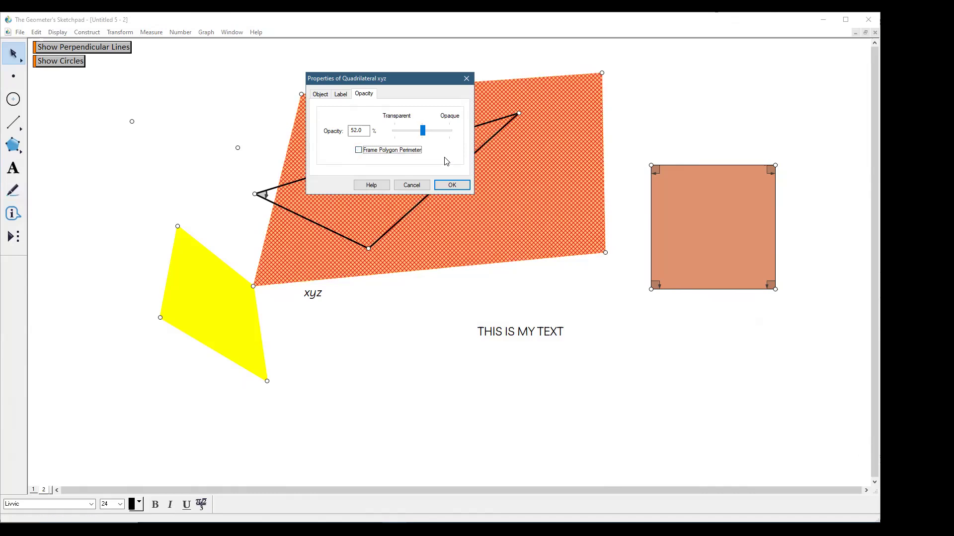
pyautogui.click(456, 185)
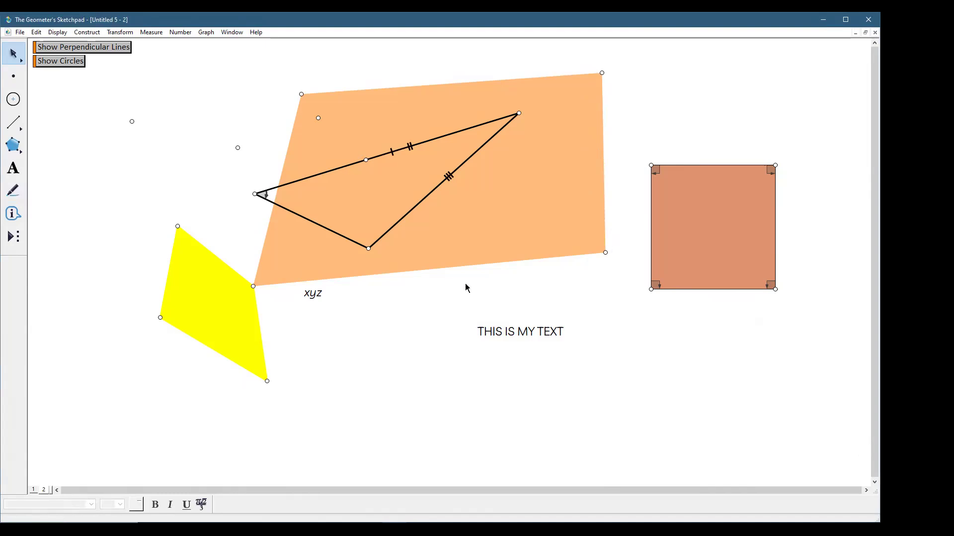
# Move the square down and to the right to clear the space beside quadrilateral xyz, and deselect it.
pyautogui.moveTo(703, 215); pyautogui.dragTo(761, 350)
pyautogui.click(698, 198)
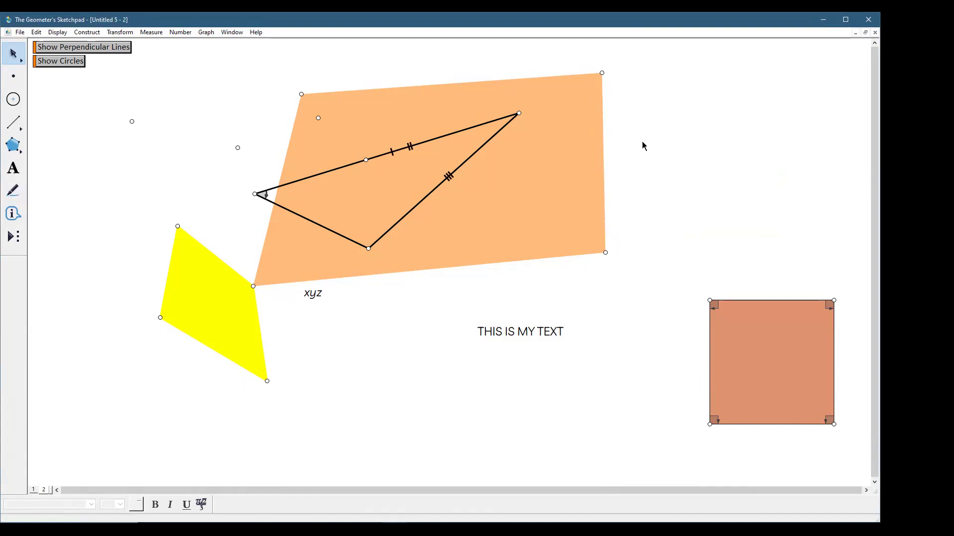
pyautogui.click(9, 147)
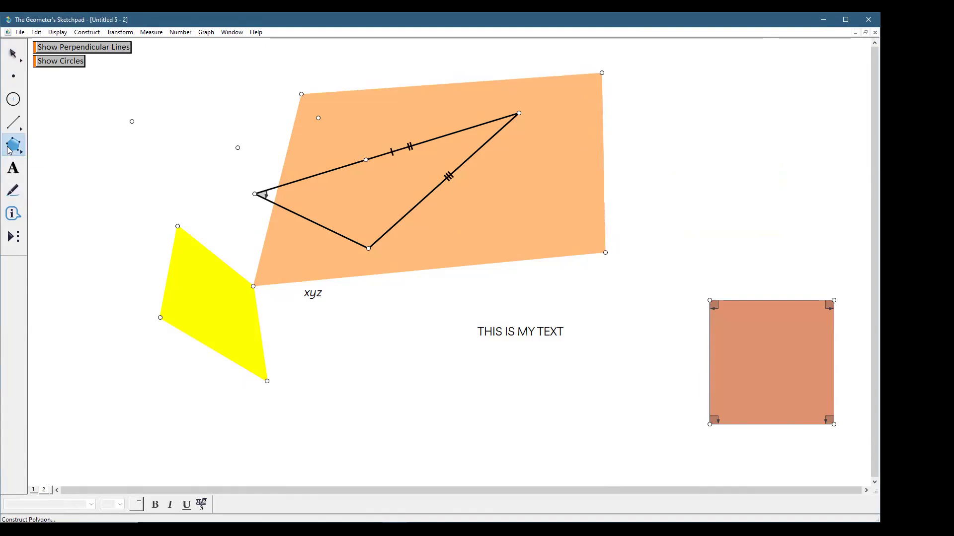
pyautogui.click(602, 73)
pyautogui.click(742, 248)
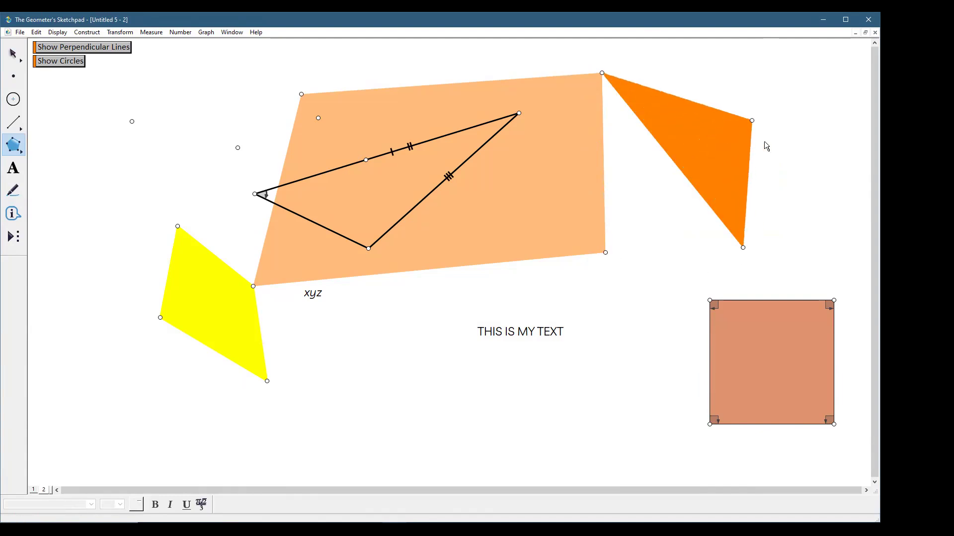
pyautogui.doubleClick(778, 166)
pyautogui.moveTo(778, 166); pyautogui.dragTo(773, 179)
pyautogui.press('Escape')
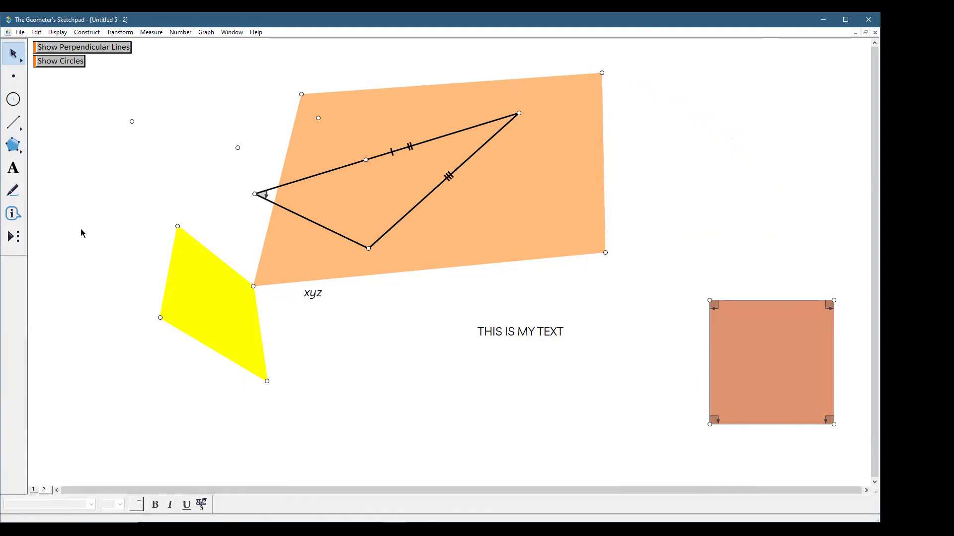
# Construct a triangle on the right side of quadrilateral xyz, sharing its two right vertices, with a third vertex in the space beyond.
pyautogui.click(13, 145)
pyautogui.click(601, 73)
pyautogui.click(605, 253)
pyautogui.click(745, 198)
pyautogui.click(602, 73)
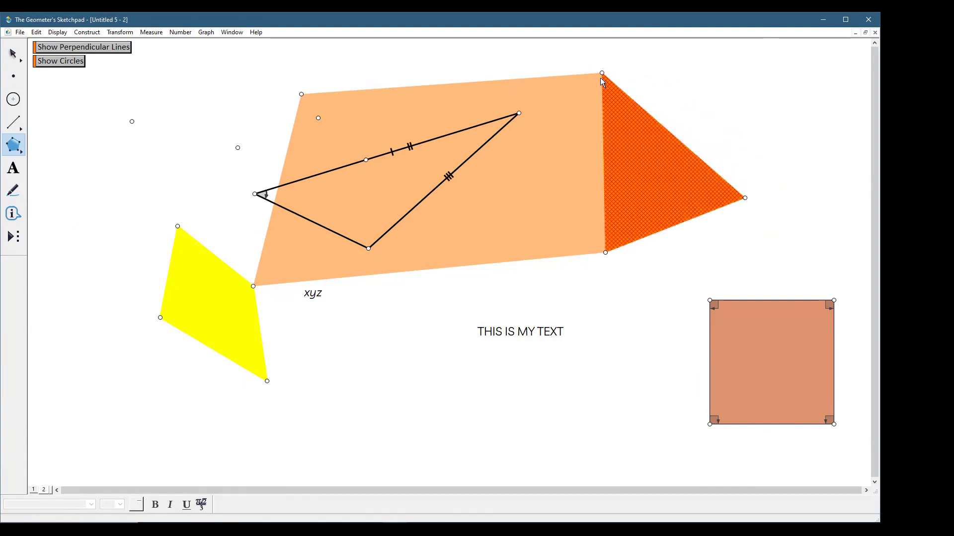
pyautogui.click(822, 143)
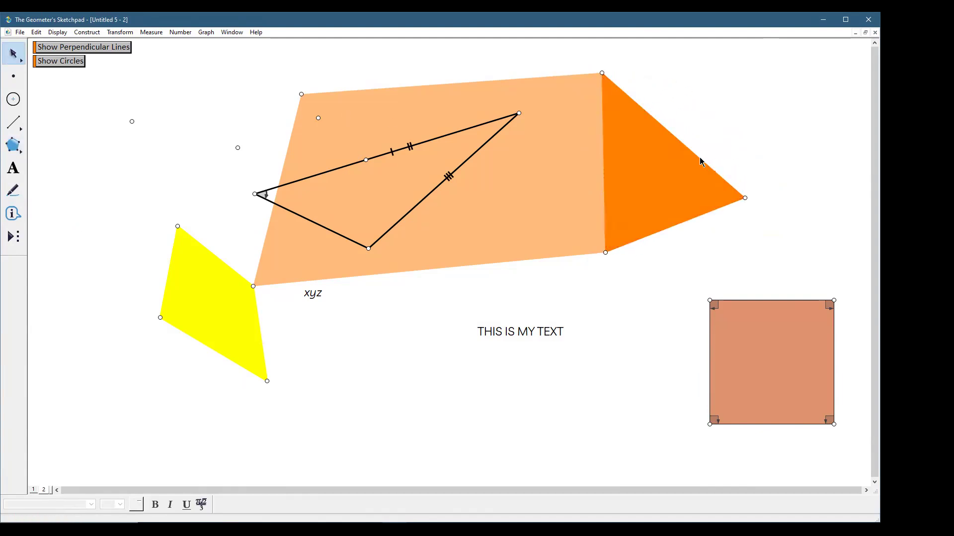
# Turn off the perimeter frame of the new orange triangle.
pyautogui.rightClick(663, 173)
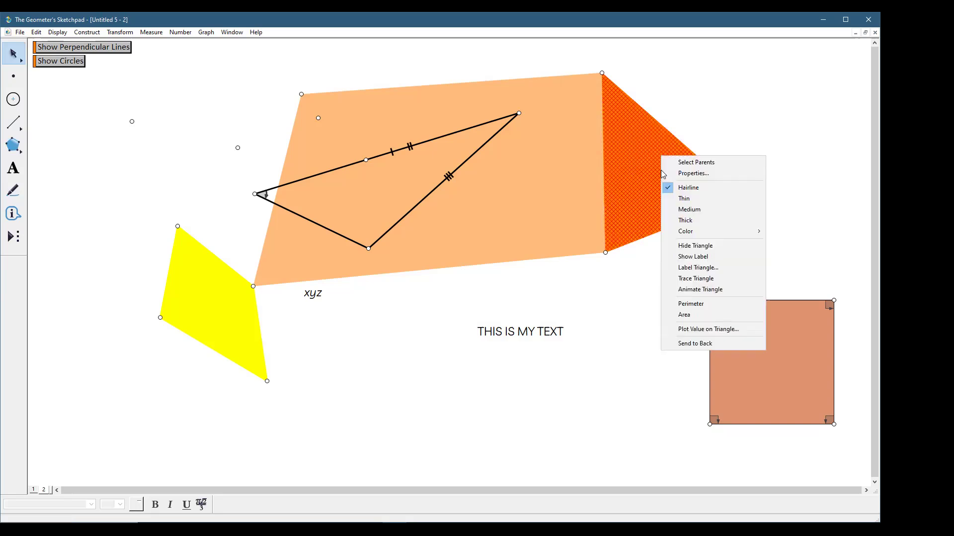
pyautogui.click(689, 175)
pyautogui.click(362, 153)
pyautogui.click(455, 186)
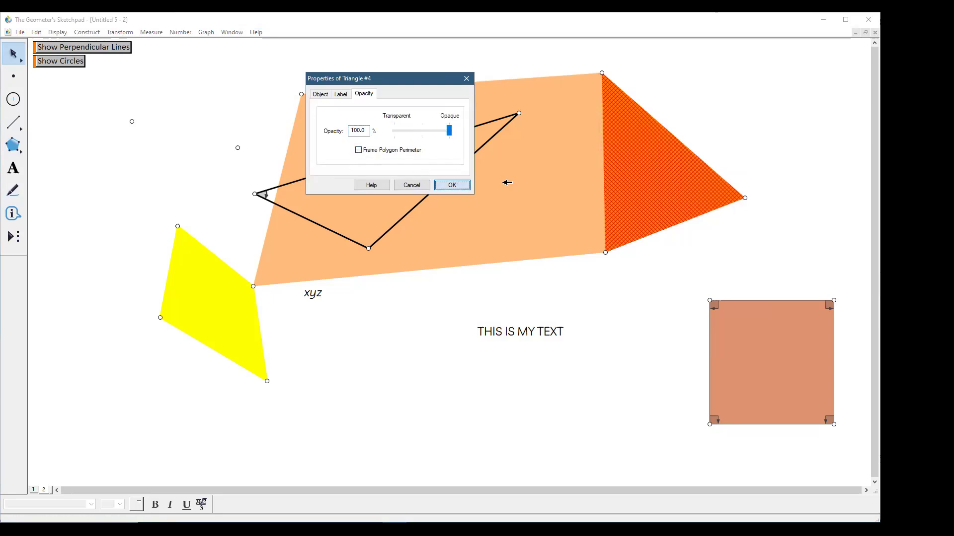
# Shift quadrilateral xyz slightly left, stretch the orange triangle's free vertex to the right, and lower the bottom shared vertex.
pyautogui.moveTo(559, 214); pyautogui.dragTo(547, 214)
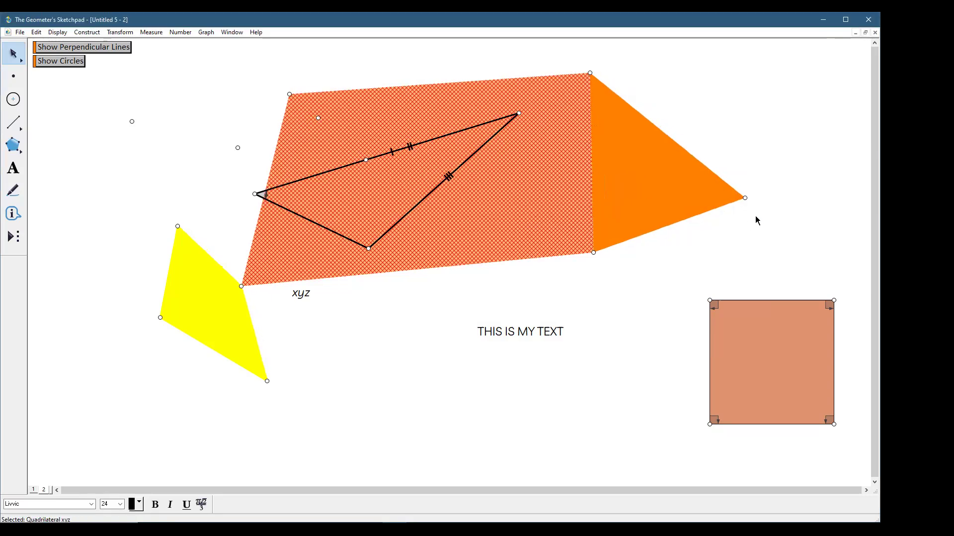
pyautogui.moveTo(744, 196); pyautogui.dragTo(800, 193)
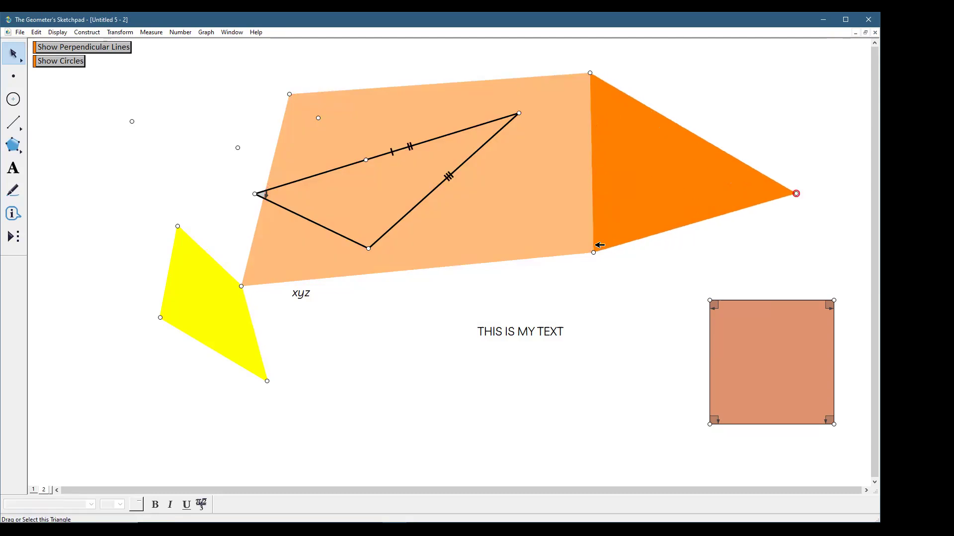
pyautogui.moveTo(594, 252); pyautogui.dragTo(598, 299)
pyautogui.click(739, 130)
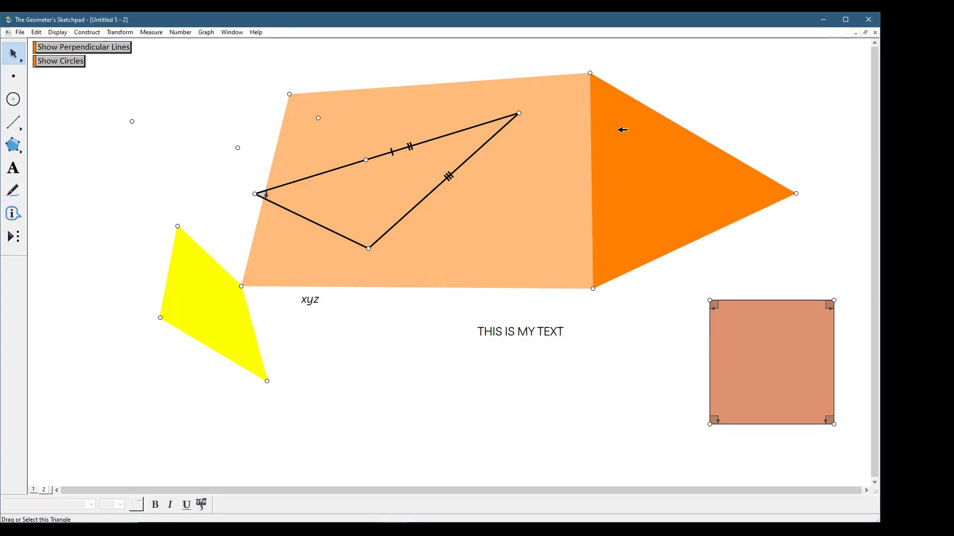
# Turn on Frame Polygon Perimeter for the orange triangle and deselect it.
pyautogui.rightClick(618, 117)
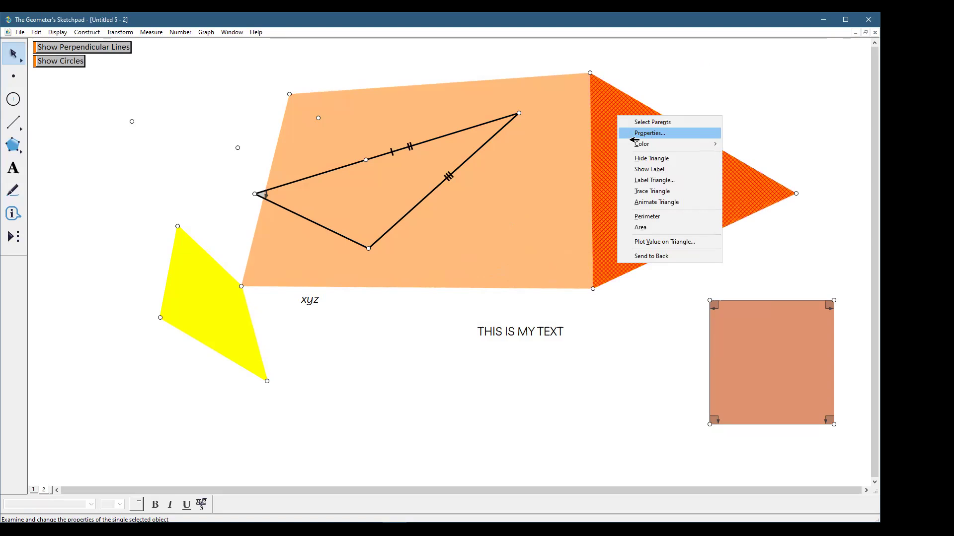
pyautogui.click(653, 133)
pyautogui.click(359, 150)
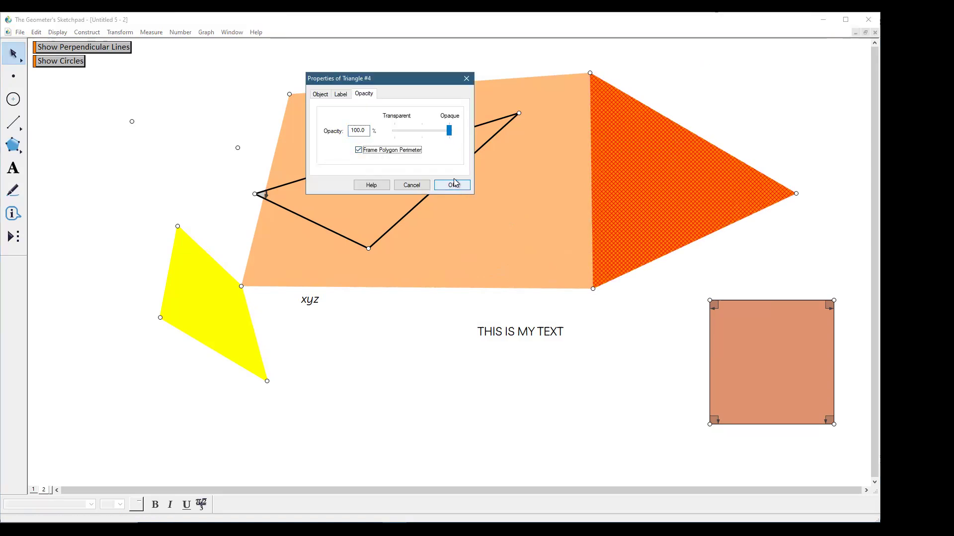
pyautogui.click(452, 185)
pyautogui.click(687, 93)
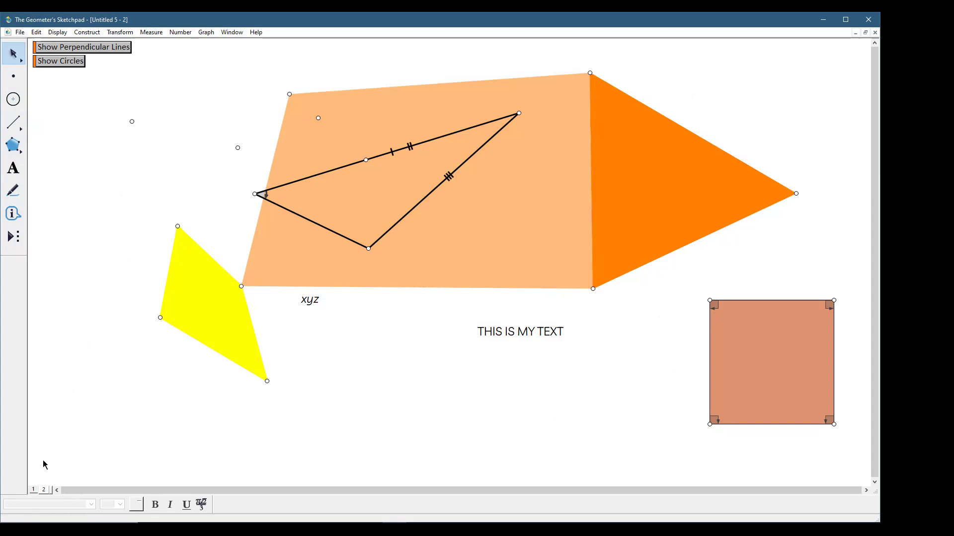
# Look at the title text on page 1 and return to page 2.
pyautogui.press('pageup')
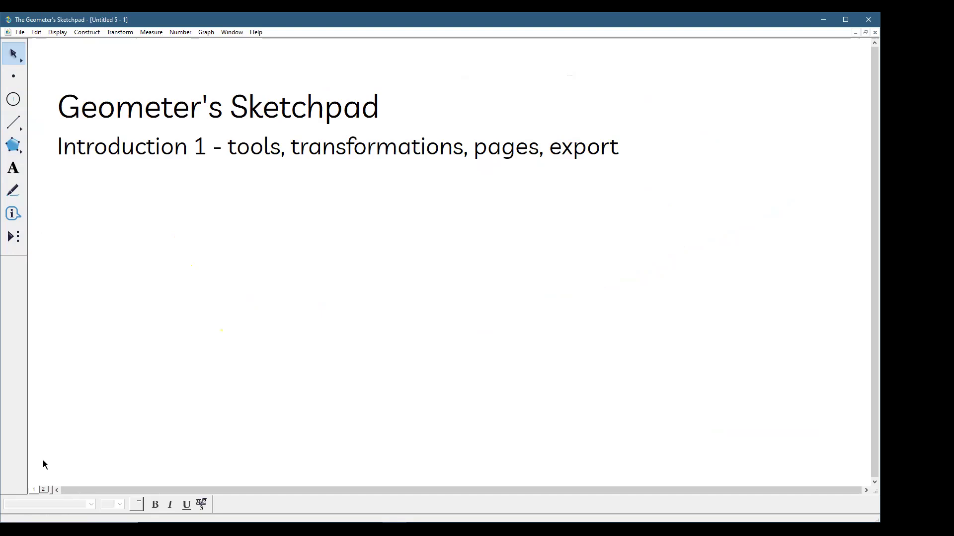
pyautogui.click(303, 105)
pyautogui.click(286, 212)
pyautogui.press('pagedown')
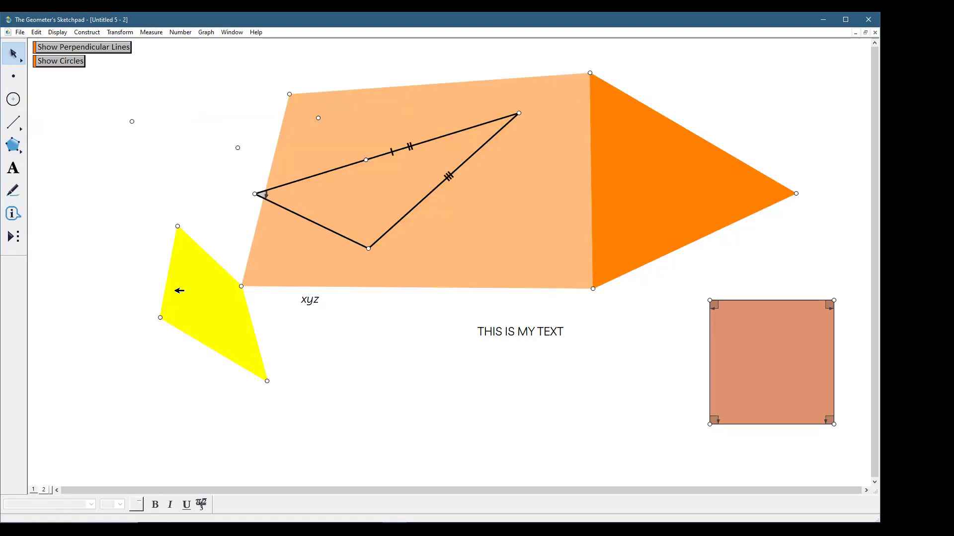
# Add a blank page to the document through Document Options.
pyautogui.click(16, 34)
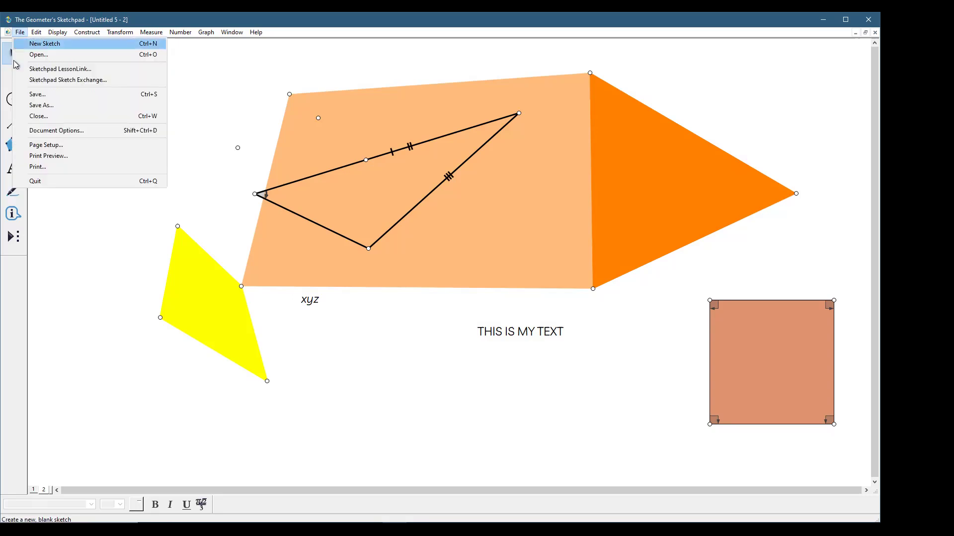
pyautogui.click(48, 130)
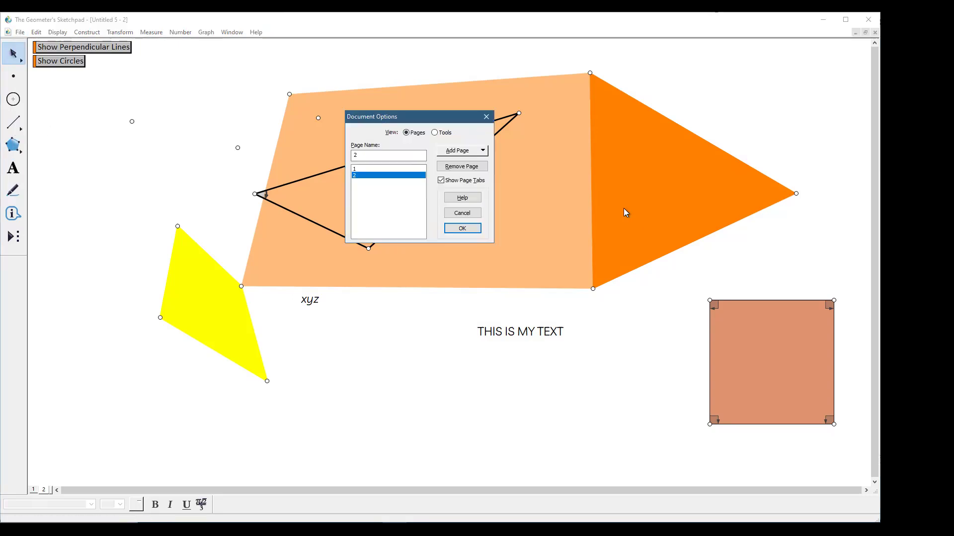
pyautogui.click(471, 154)
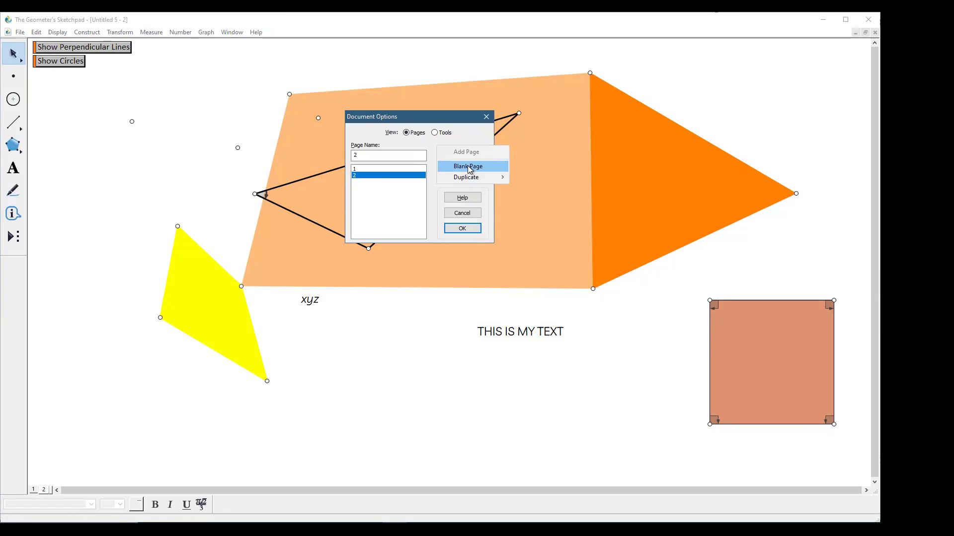
pyautogui.click(469, 167)
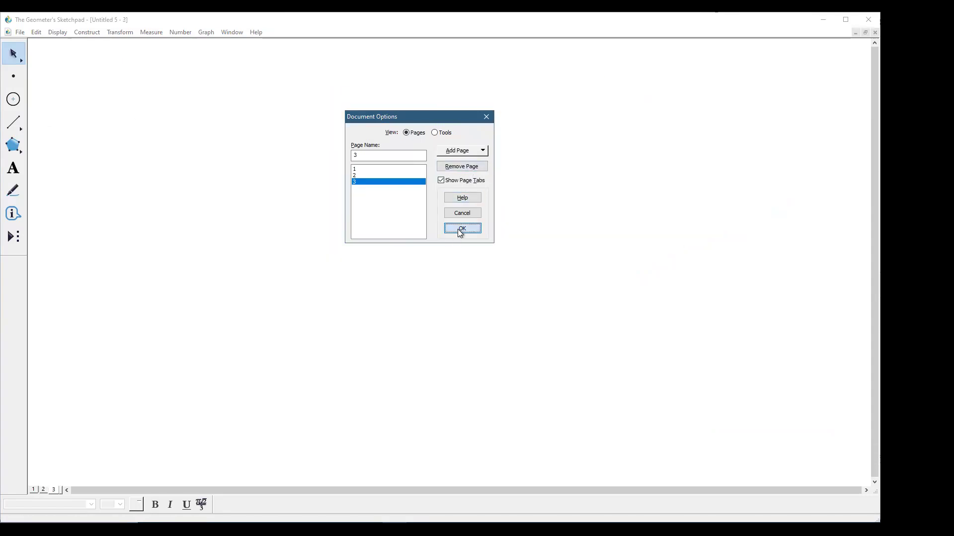
pyautogui.click(459, 229)
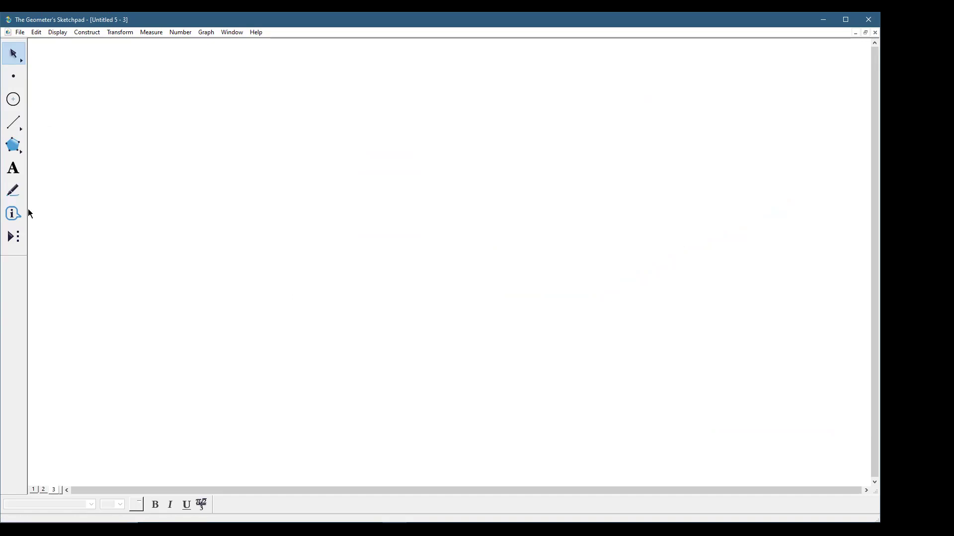
# Draw a short, nearly horizontal segment in the lower part of the blank page.
pyautogui.click(15, 124)
pyautogui.moveTo(246, 351); pyautogui.dragTo(264, 351)
pyautogui.moveTo(381, 343); pyautogui.dragTo(381, 344)
# Construct two circles, each centered on one endpoint of the segment and passing through the other, and deselect.
pyautogui.click(13, 100)
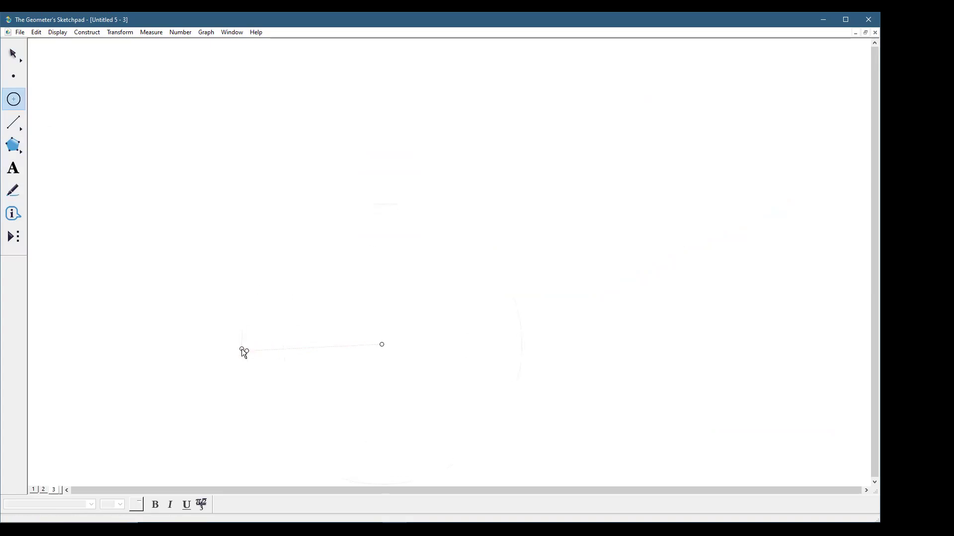
pyautogui.click(243, 352)
pyautogui.moveTo(247, 350); pyautogui.dragTo(382, 344)
pyautogui.click(13, 54)
pyautogui.click(319, 187)
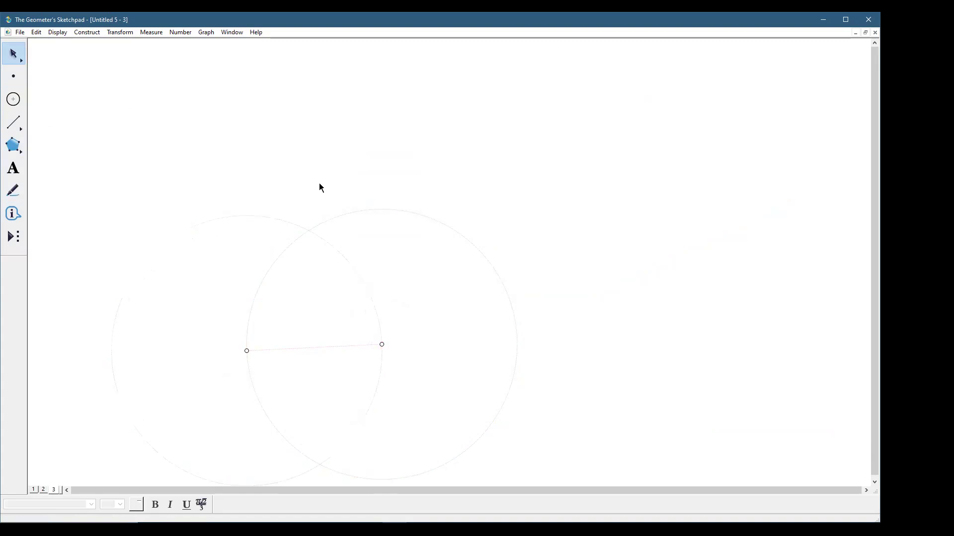
# Set the line style of both circles to Medium and Solid, and deselect them.
pyautogui.moveTo(268, 183); pyautogui.dragTo(353, 257)
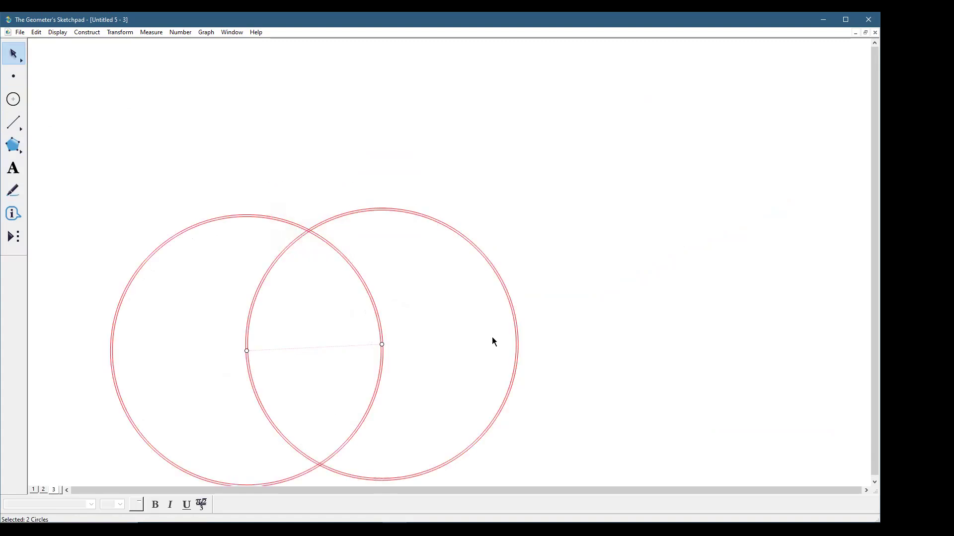
pyautogui.click(58, 31)
pyautogui.moveTo(149, 54)
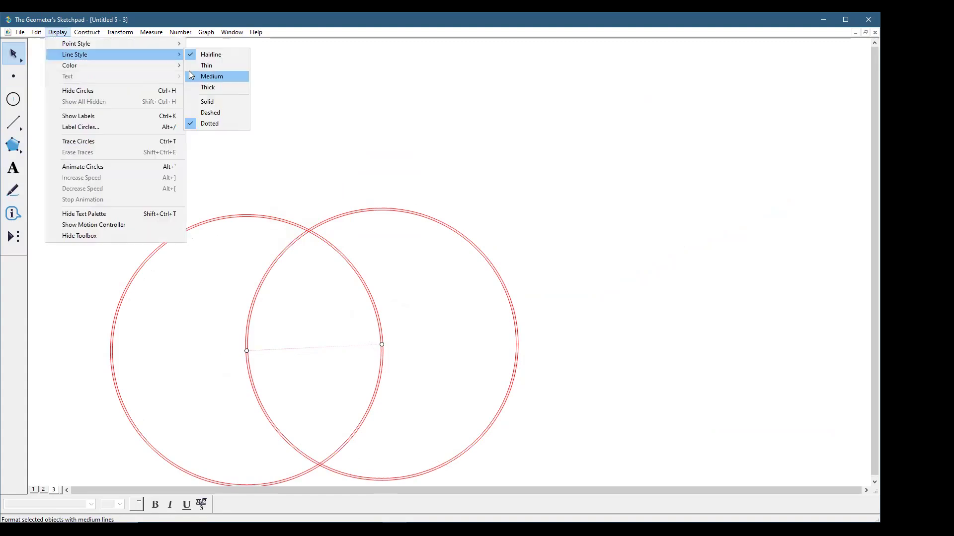
pyautogui.click(189, 75)
pyautogui.click(57, 31)
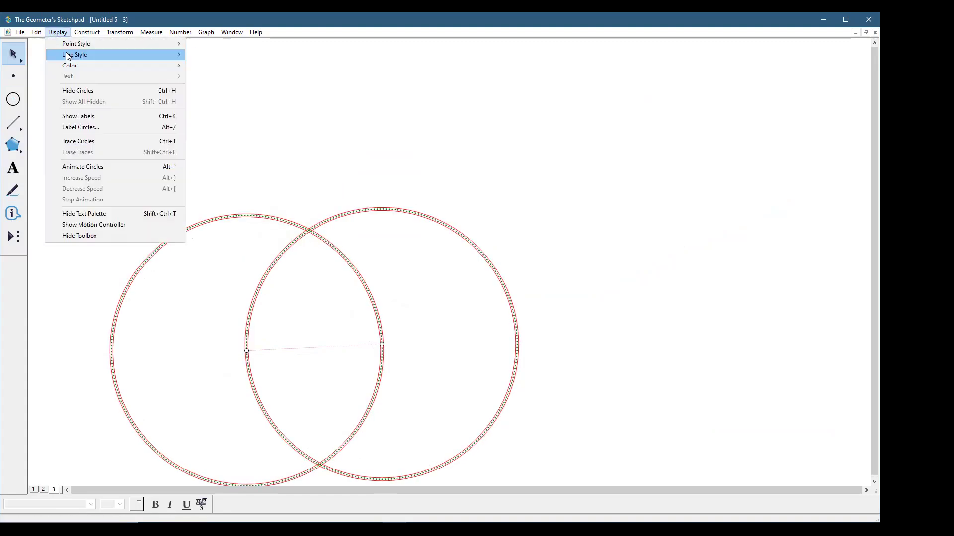
pyautogui.moveTo(68, 55)
pyautogui.click(223, 100)
pyautogui.click(388, 158)
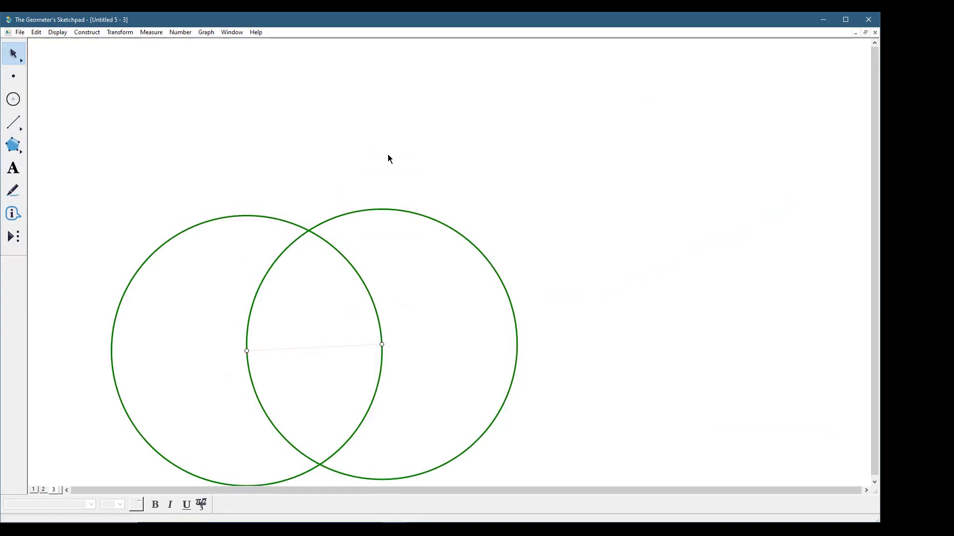
# Set the line width of the segment joining the circle centers to Medium.
pyautogui.click(298, 348)
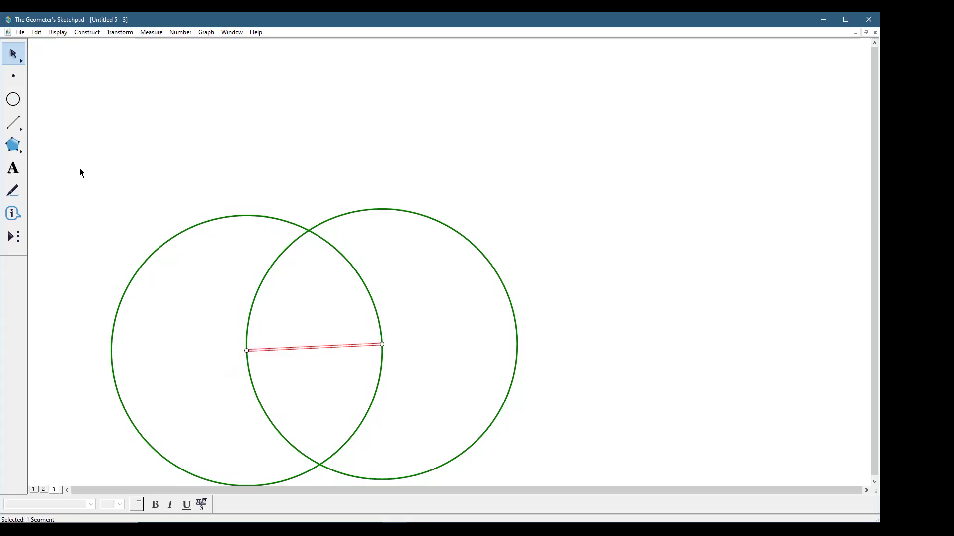
pyautogui.click(57, 32)
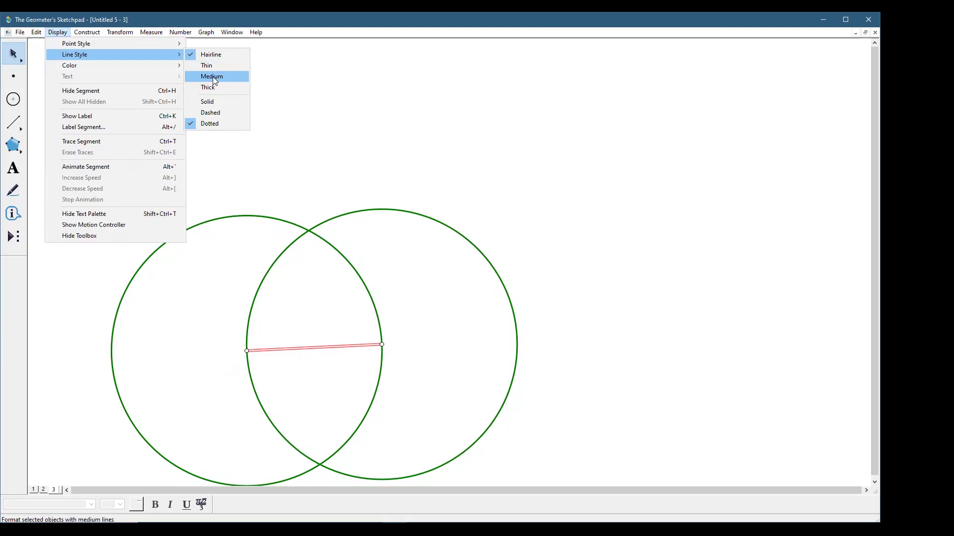
pyautogui.click(213, 76)
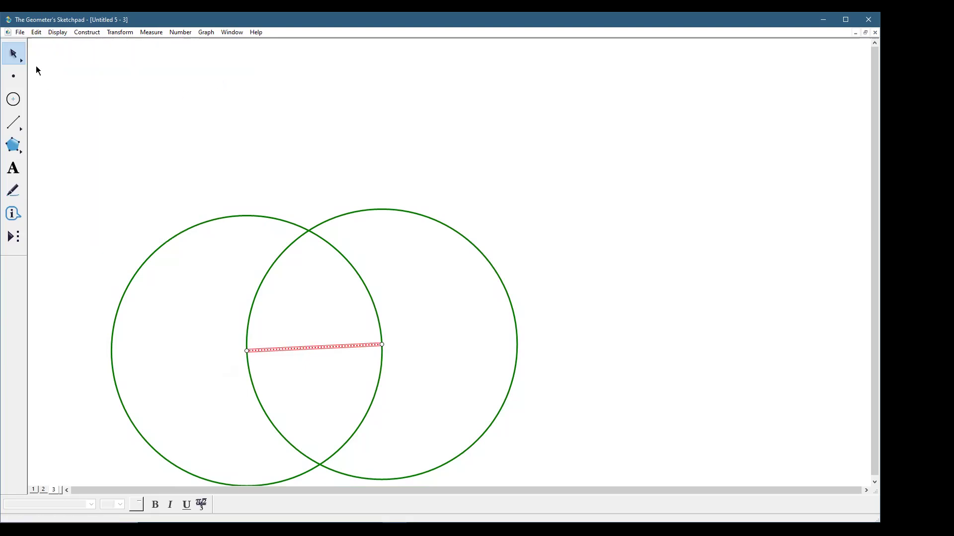
# Set the line style of the segment joining the circle centers to Solid and deselect it.
pyautogui.click(56, 35)
pyautogui.moveTo(74, 53)
pyautogui.click(213, 103)
pyautogui.click(399, 143)
# Draw two segments from the circles' upper intersection point to each endpoint of the base segment, forming a triangle.
pyautogui.click(14, 122)
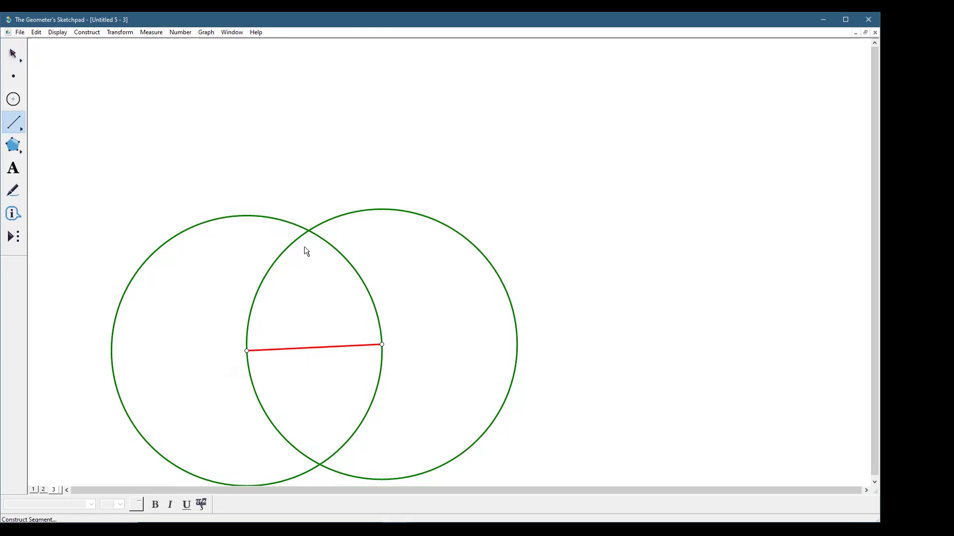
pyautogui.moveTo(309, 230); pyautogui.dragTo(248, 351)
pyautogui.moveTo(309, 231); pyautogui.dragTo(377, 345)
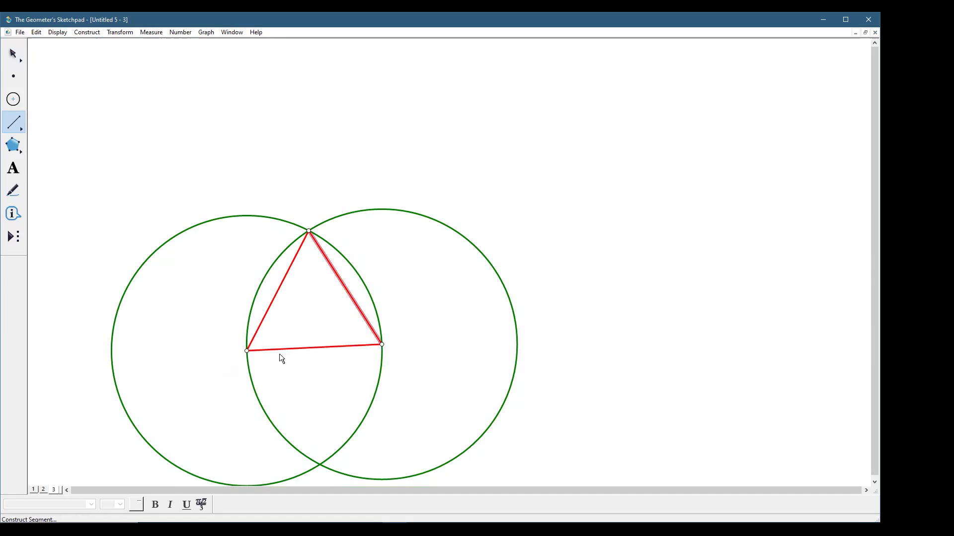
# Hide both construction circles so only the triangle remains.
pyautogui.click(19, 63)
pyautogui.click(251, 105)
pyautogui.moveTo(229, 408); pyautogui.dragTo(411, 400)
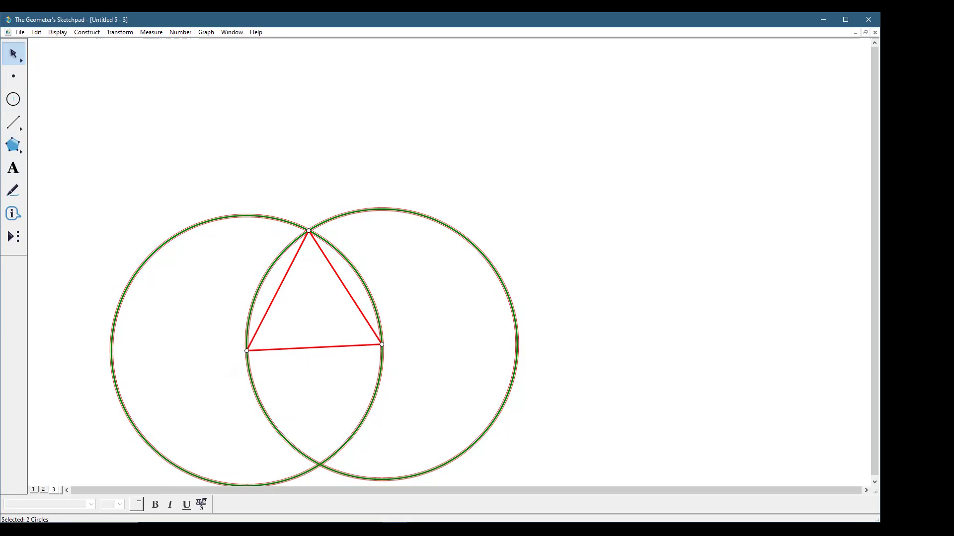
pyautogui.click(57, 33)
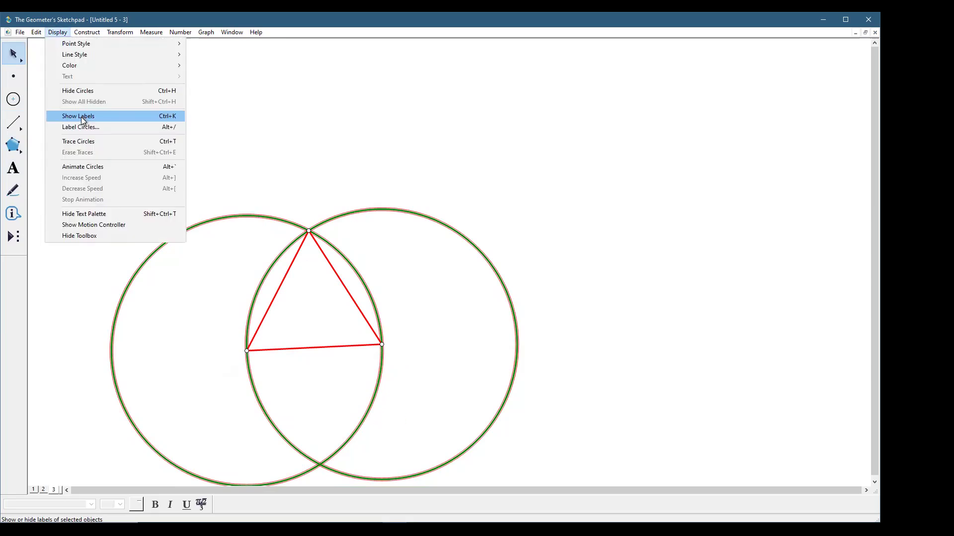
pyautogui.click(80, 95)
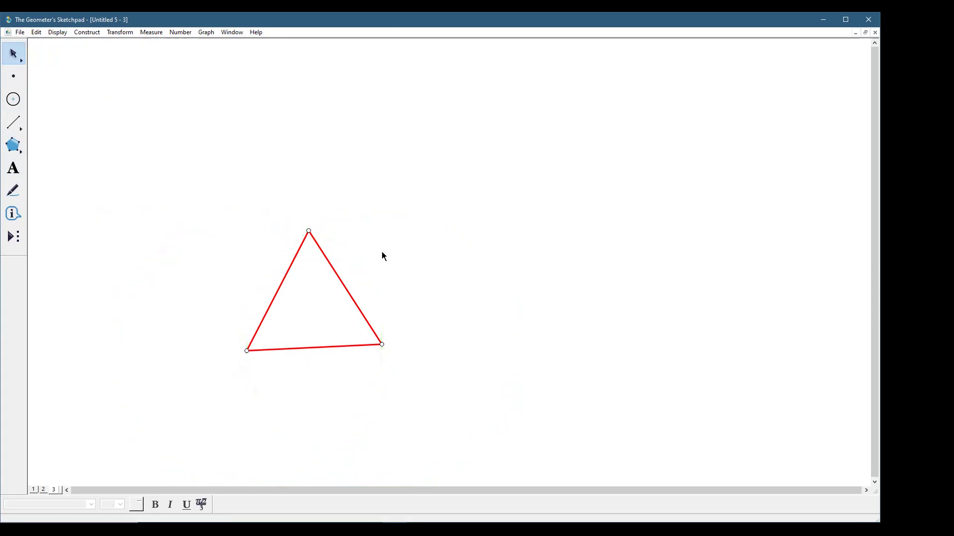
pyautogui.click(120, 33)
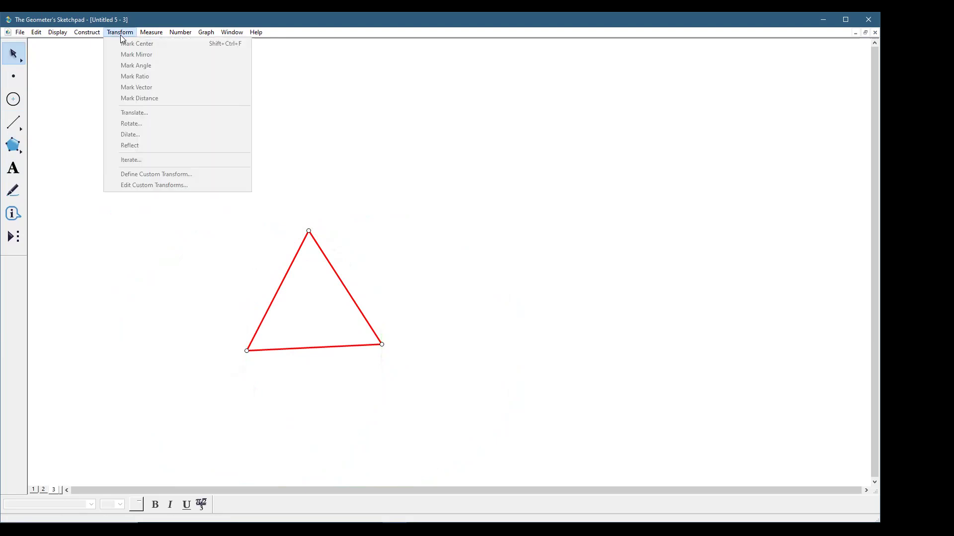
pyautogui.click(407, 167)
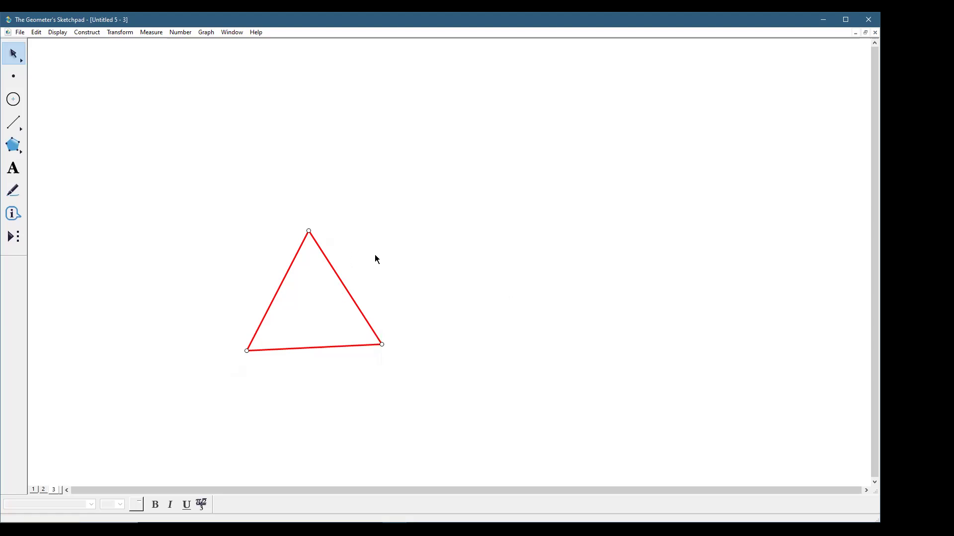
pyautogui.click(122, 33)
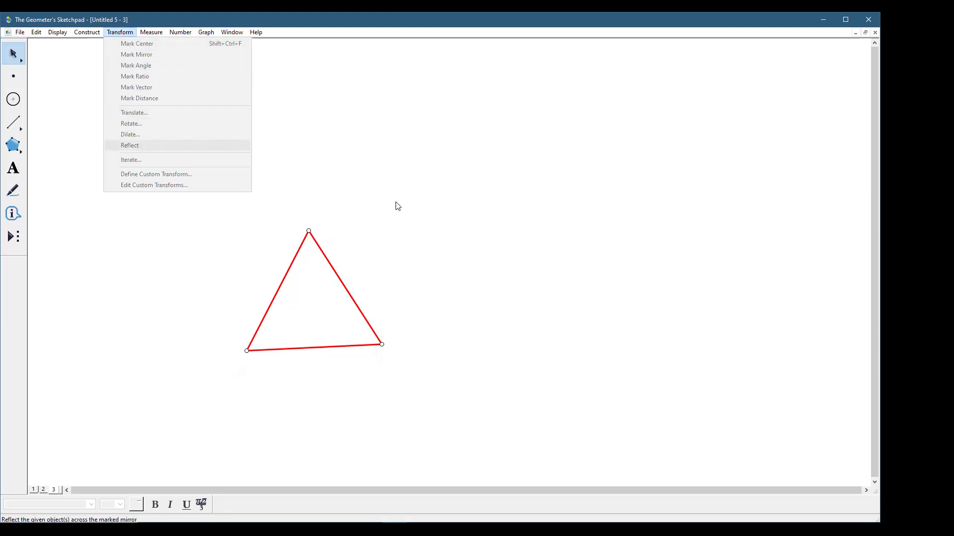
pyautogui.click(427, 226)
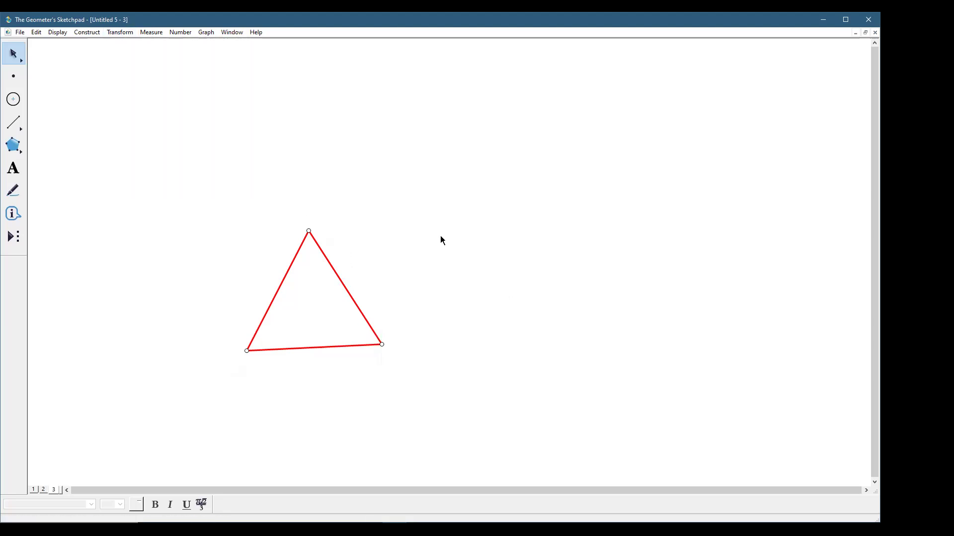
# Mark the triangle's right side as the mirror and reflect the other two sides and their shared vertex across it.
pyautogui.click(343, 283)
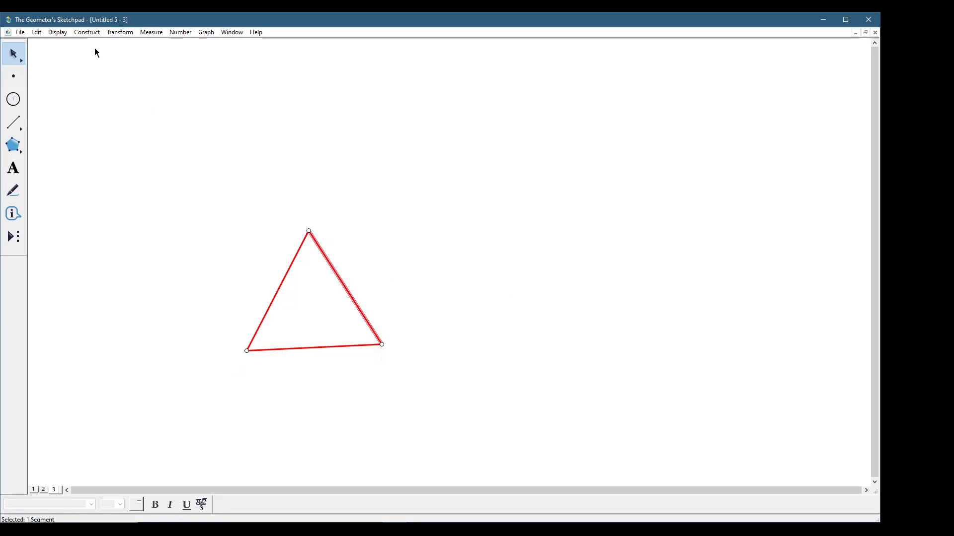
pyautogui.click(117, 35)
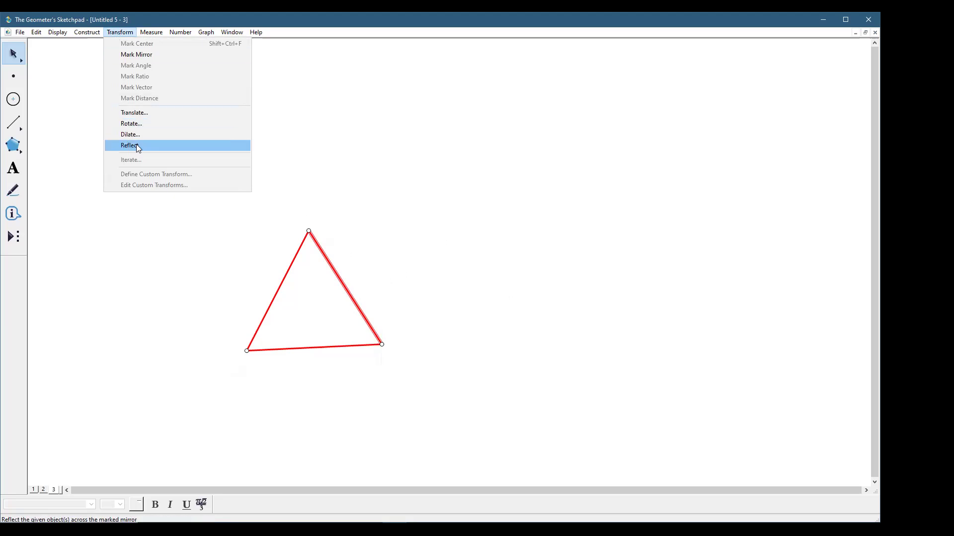
pyautogui.click(148, 55)
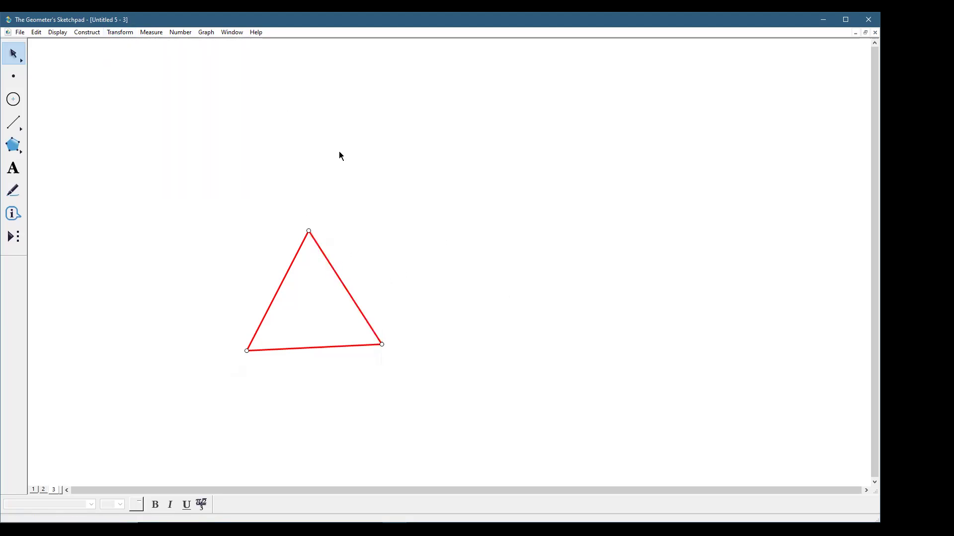
pyautogui.moveTo(210, 271); pyautogui.dragTo(303, 372)
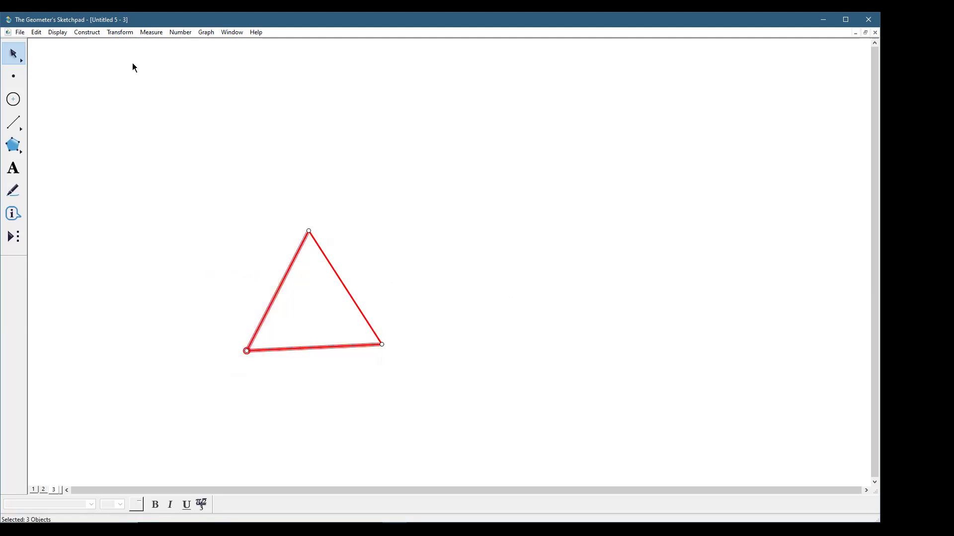
pyautogui.click(120, 33)
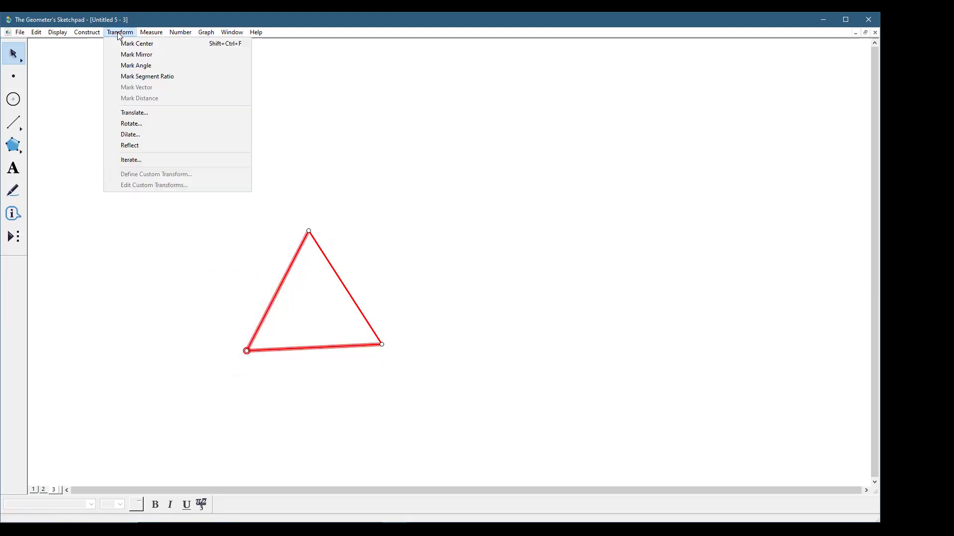
pyautogui.click(141, 148)
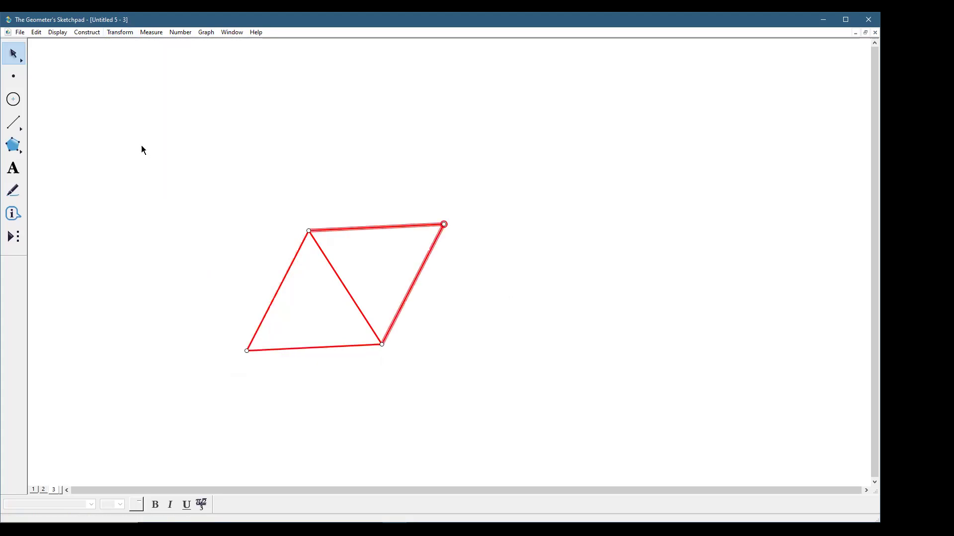
pyautogui.click(532, 195)
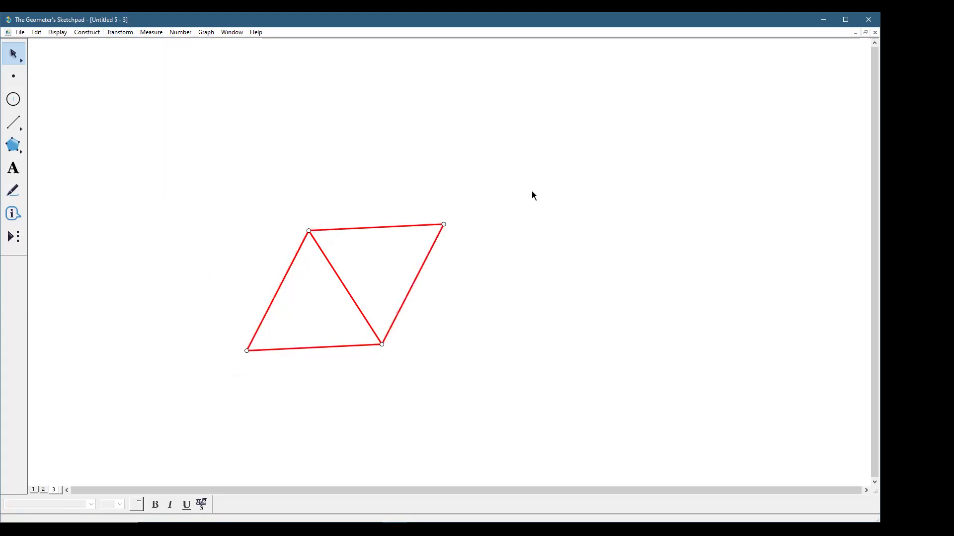
# Reflect the two left vertices and the four other sides across the rhombus's right side, and move the whole figure up and slightly left.
pyautogui.click(421, 275)
pyautogui.doubleClick(417, 276)
pyautogui.click(485, 247)
pyautogui.moveTo(285, 197); pyautogui.dragTo(368, 283)
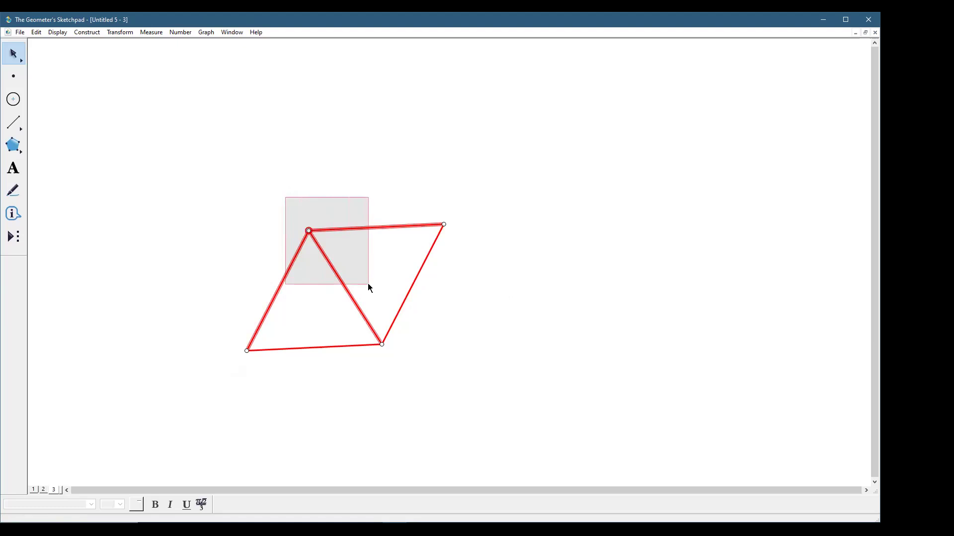
pyautogui.click(247, 351)
pyautogui.click(287, 348)
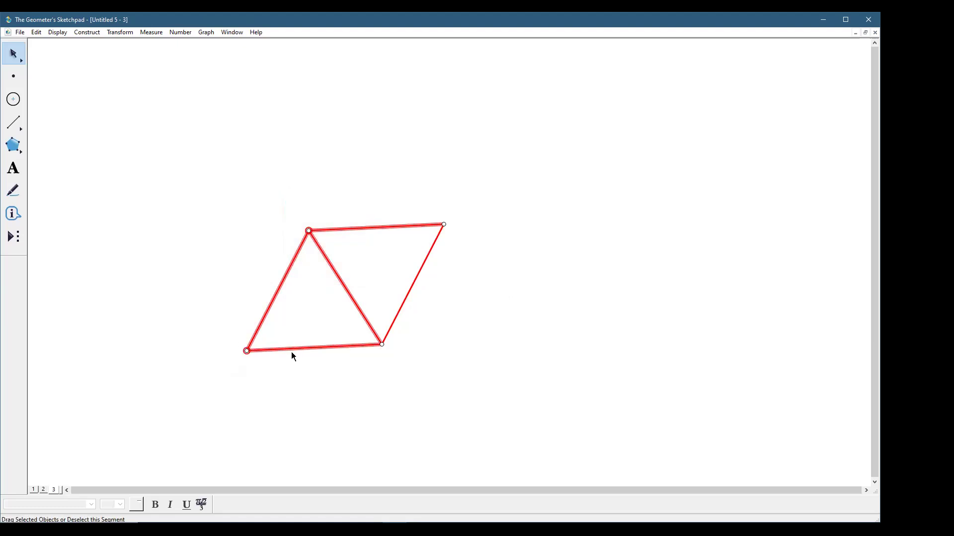
pyautogui.click(109, 34)
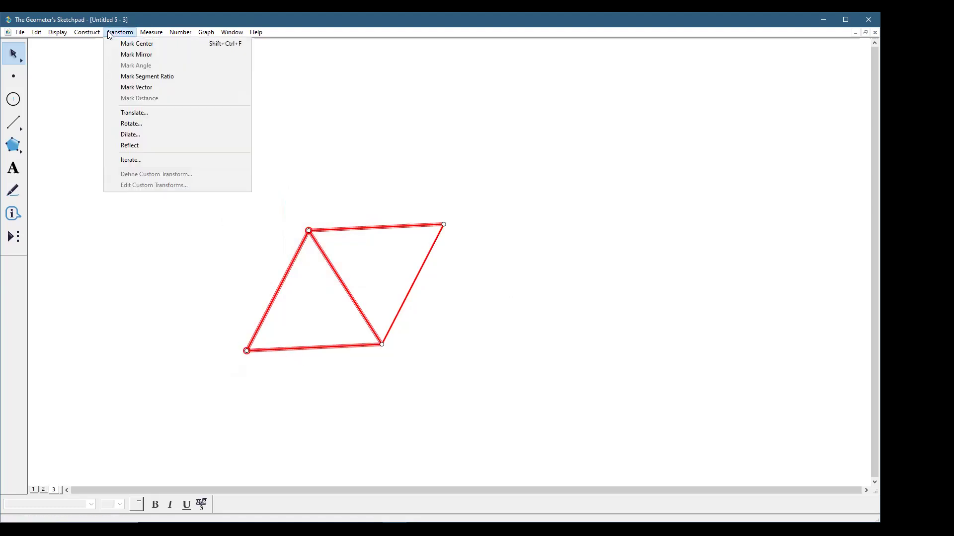
pyautogui.click(131, 145)
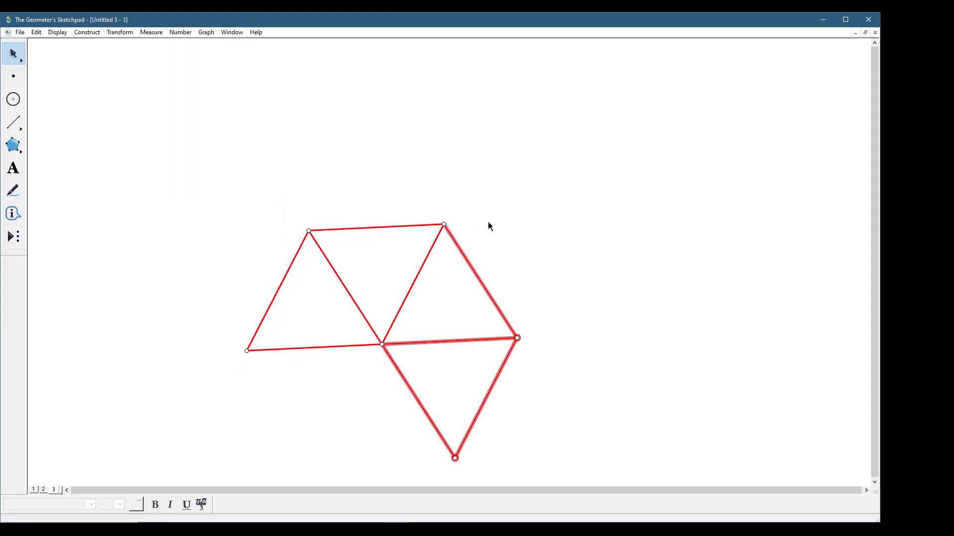
pyautogui.moveTo(392, 325); pyautogui.dragTo(364, 259)
pyautogui.click(551, 207)
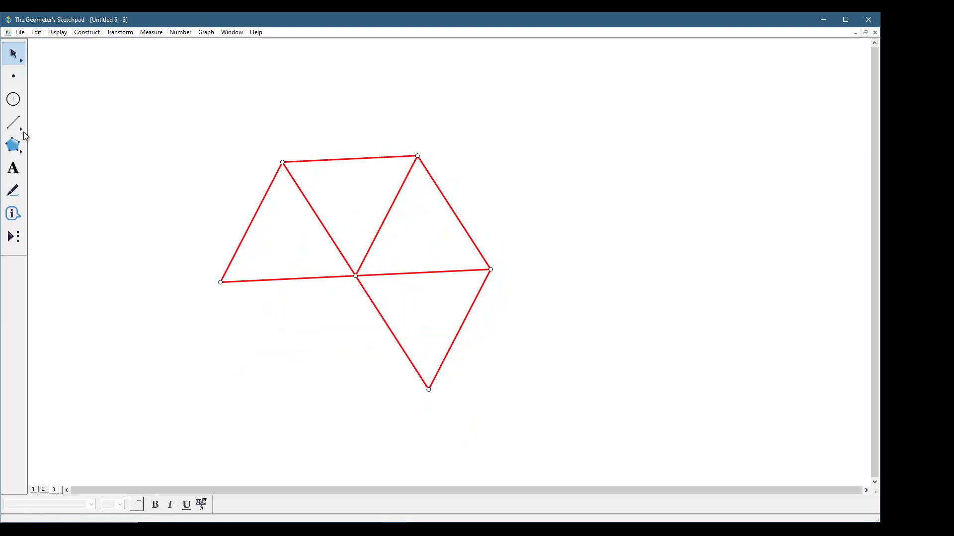
# Draw a small circle at the upper right of the figure, construct its interior, and deselect it.
pyautogui.click(13, 103)
pyautogui.moveTo(525, 155); pyautogui.dragTo(533, 186)
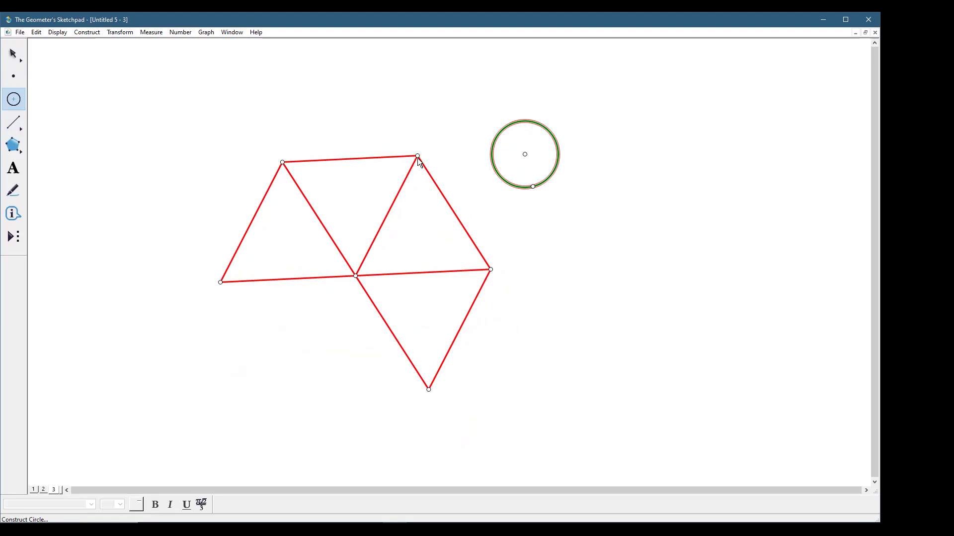
pyautogui.click(15, 52)
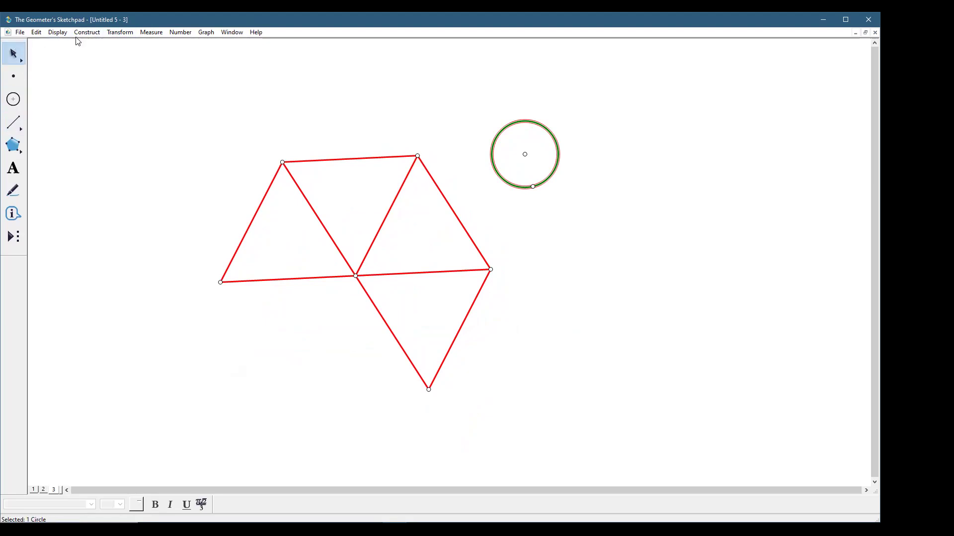
pyautogui.click(87, 32)
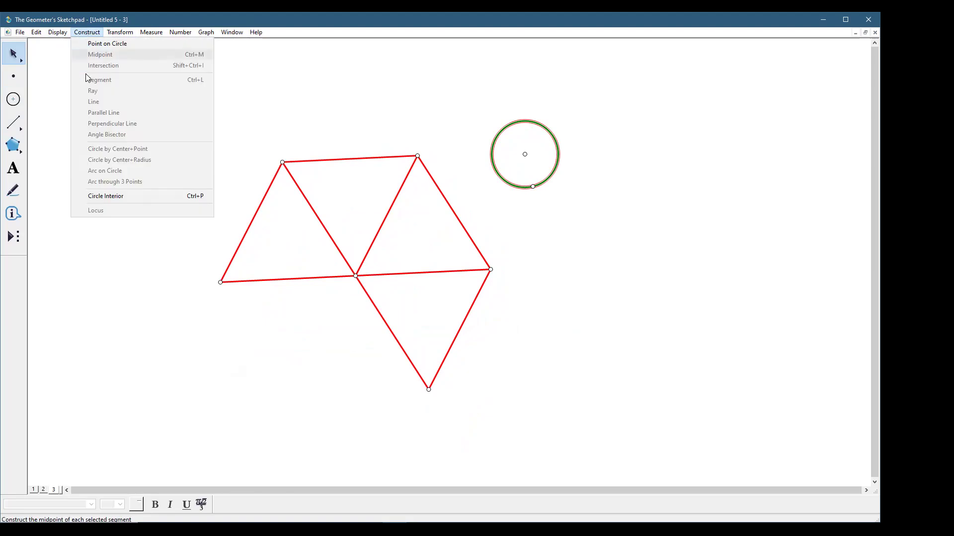
pyautogui.click(108, 195)
pyautogui.click(572, 222)
# Color the small circle's interior light purple.
pyautogui.click(543, 169)
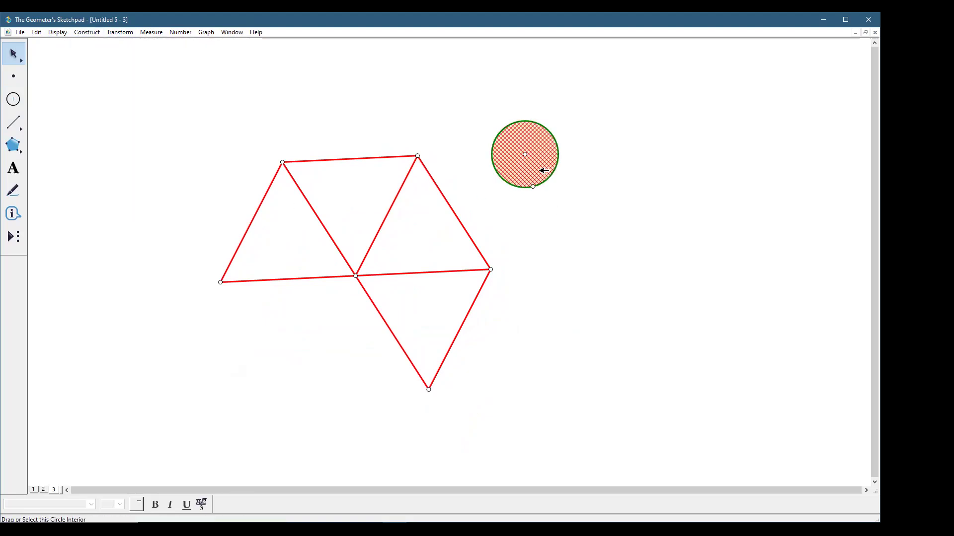
pyautogui.click(57, 32)
pyautogui.moveTo(70, 65)
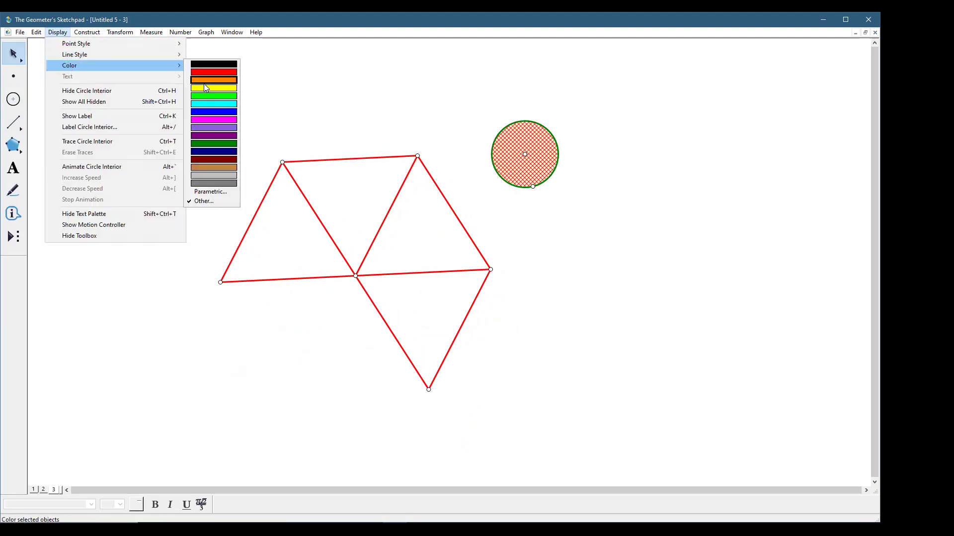
pyautogui.click(208, 128)
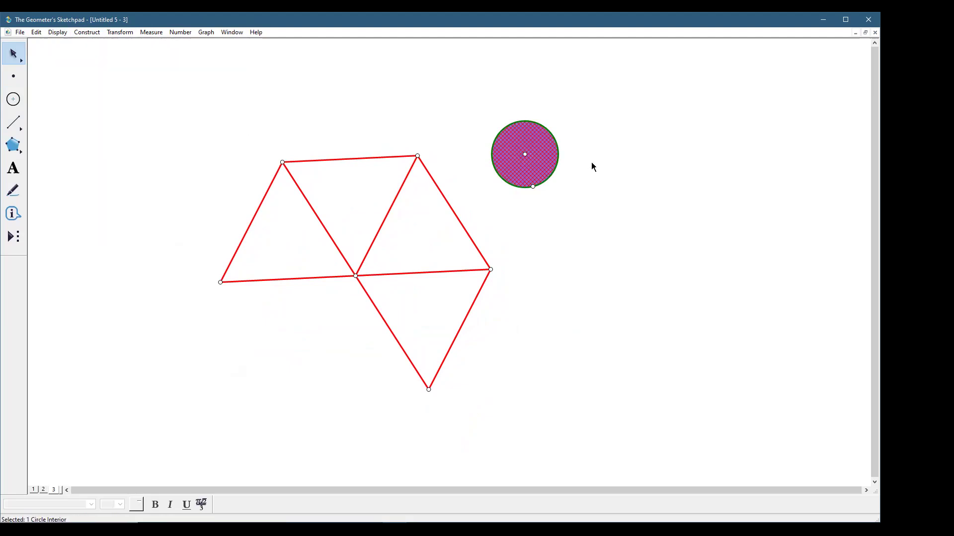
# Mark the upper-right outer side of the figure as the mirror and reflect the filled circle with its points across it.
pyautogui.doubleClick(465, 228)
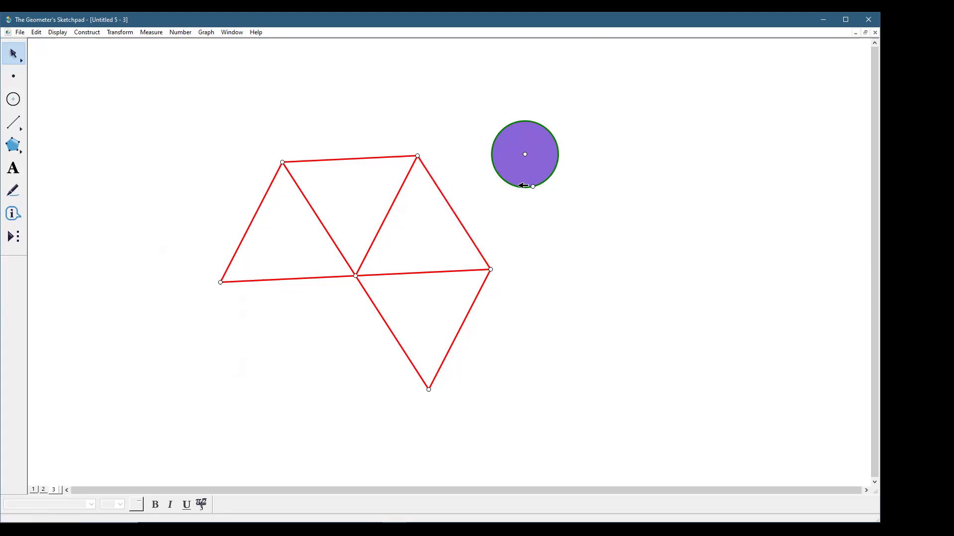
pyautogui.moveTo(465, 104); pyautogui.dragTo(602, 193)
pyautogui.click(121, 33)
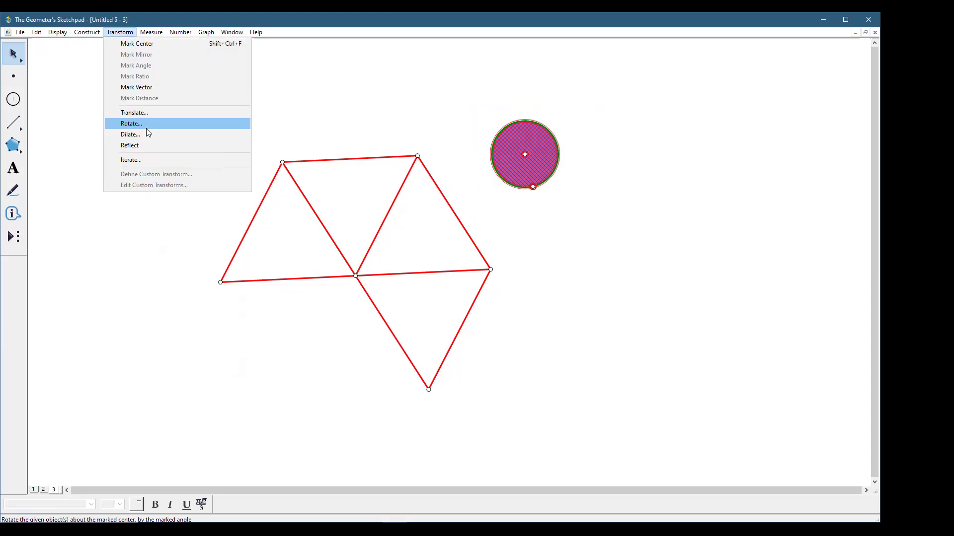
pyautogui.click(141, 145)
pyautogui.click(603, 231)
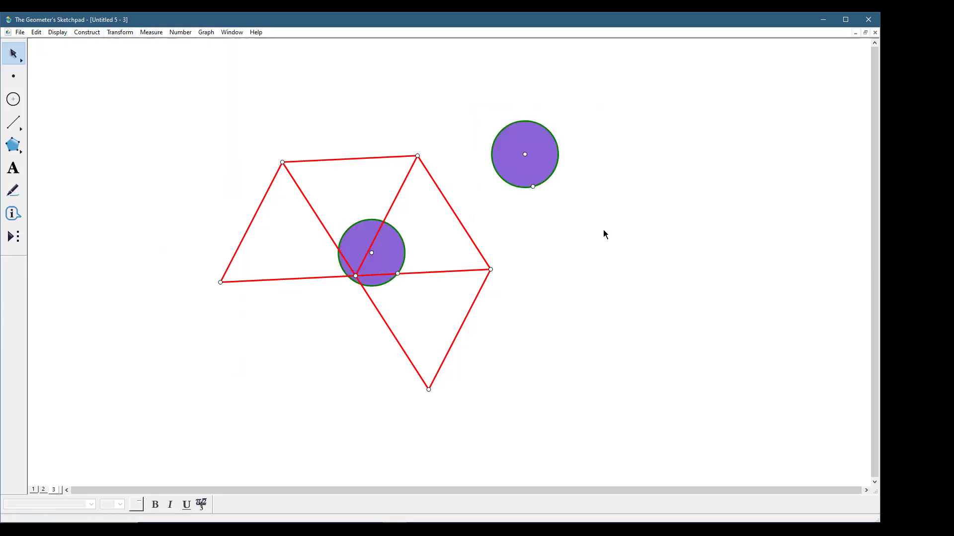
# Enlarge the mirrored circles by moving both centers, and move the original circle's radius point near the figure's upper-right vertex.
pyautogui.moveTo(524, 154); pyautogui.dragTo(506, 146)
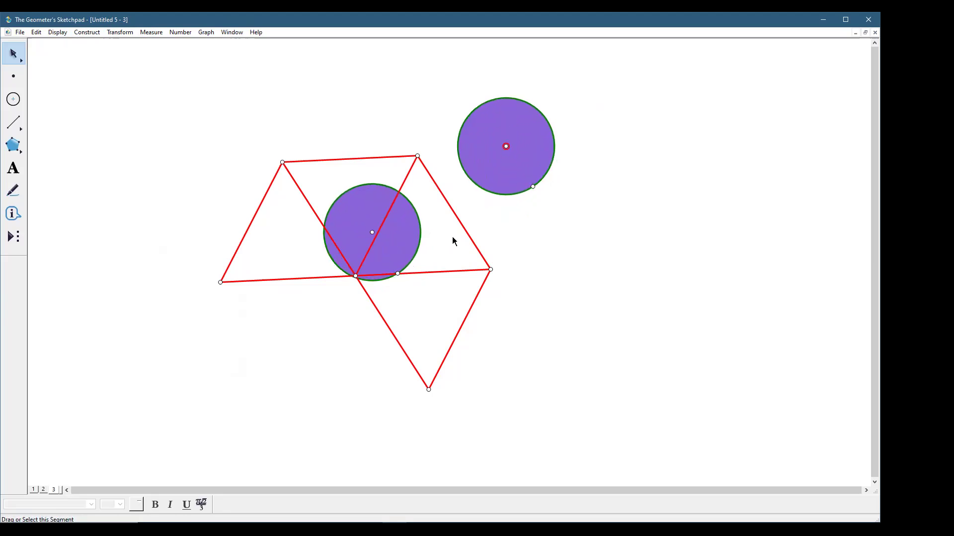
pyautogui.moveTo(372, 231)
pyautogui.mouseDown()
pyautogui.moveTo(385, 210)
pyautogui.moveTo(380, 256)
pyautogui.moveTo(352, 287)
pyautogui.moveTo(340, 286)
pyautogui.moveTo(348, 233)
pyautogui.moveTo(365, 222)
pyautogui.mouseUp()
pyautogui.moveTo(529, 188); pyautogui.dragTo(441, 150)
# Merge the original circle's radius point with the figure's upper-right vertex.
pyautogui.click(418, 156)
pyautogui.click(441, 150)
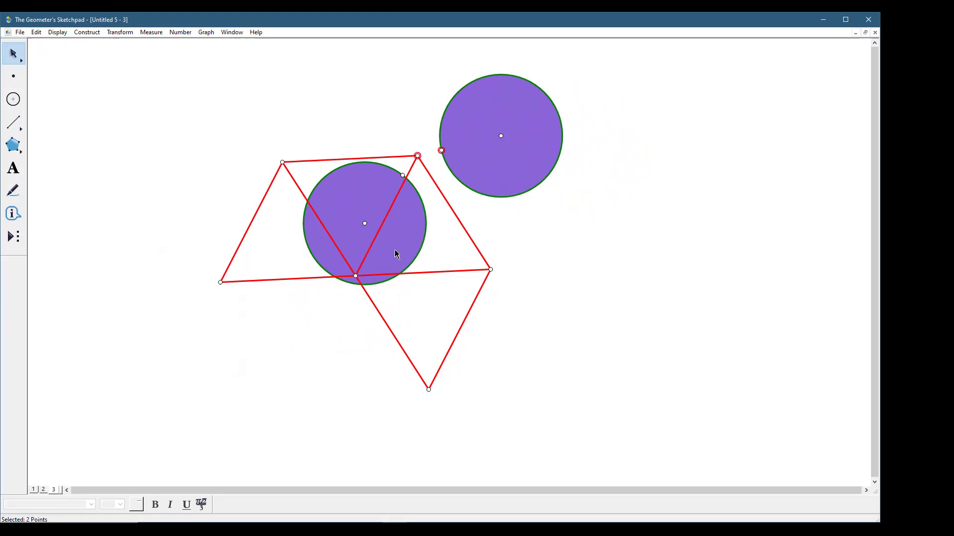
pyautogui.click(21, 33)
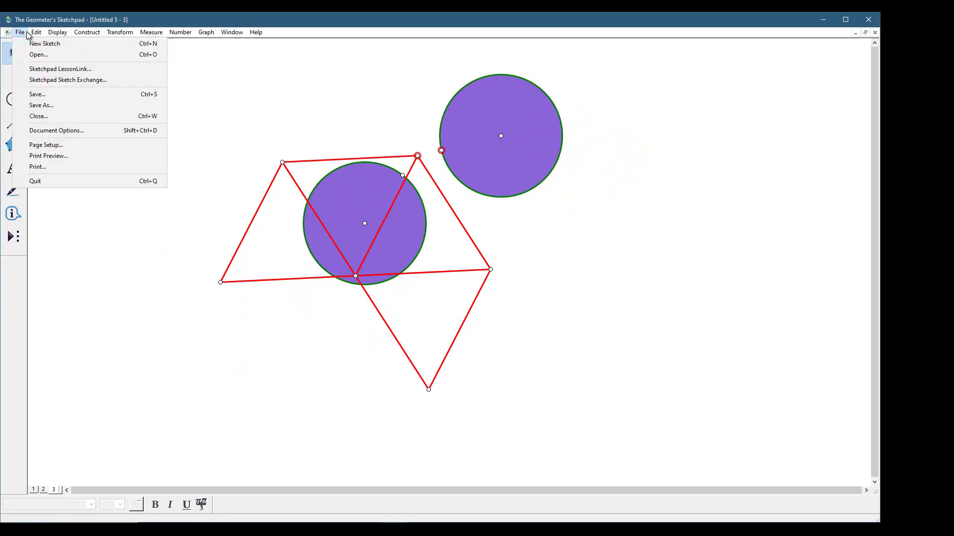
pyautogui.moveTo(36, 32)
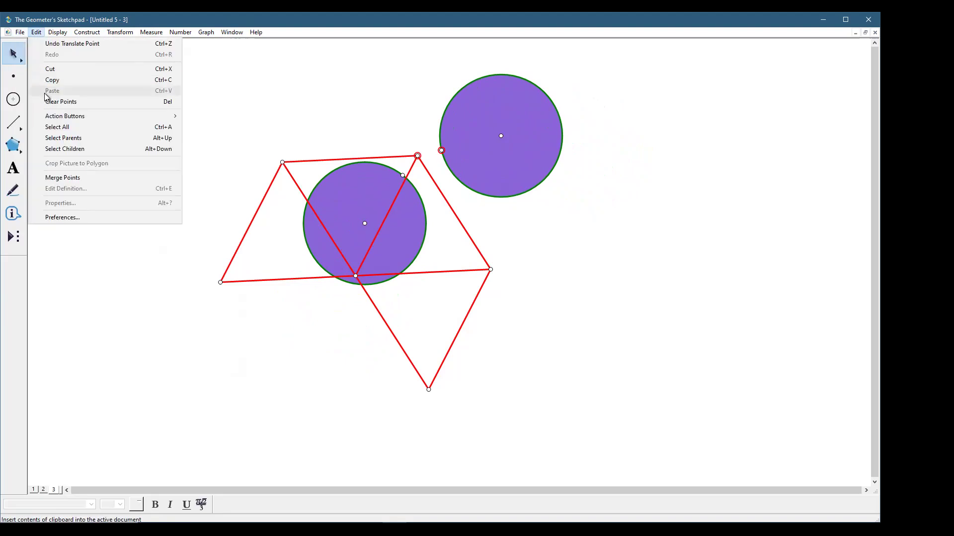
pyautogui.click(64, 178)
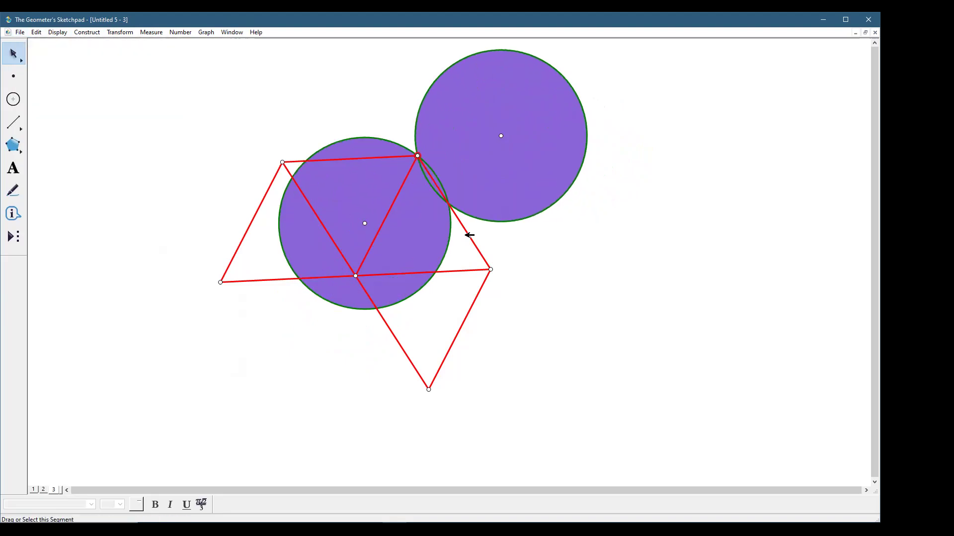
# Merge the upper-right circle's center with the figure's rightmost vertex.
pyautogui.click(501, 135)
pyautogui.click(491, 269)
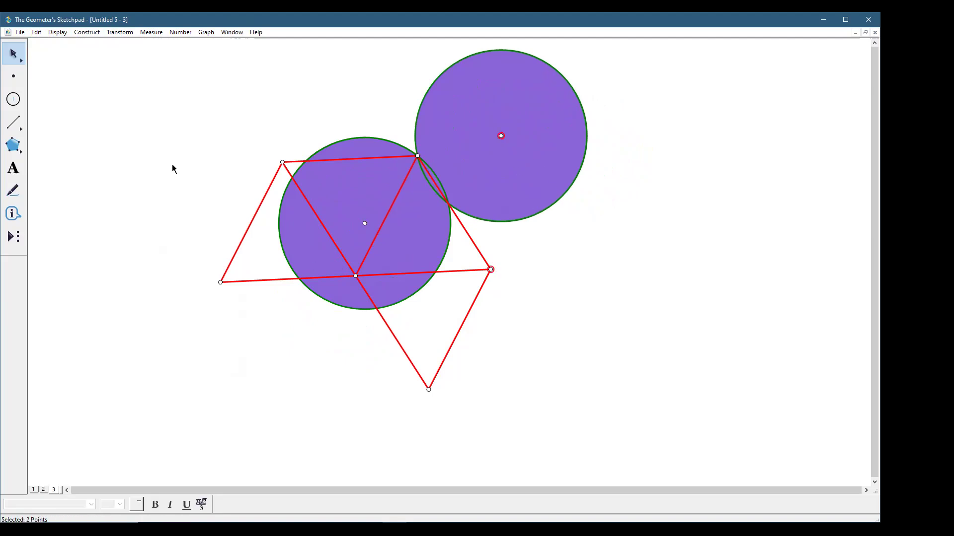
pyautogui.click(37, 33)
pyautogui.click(62, 178)
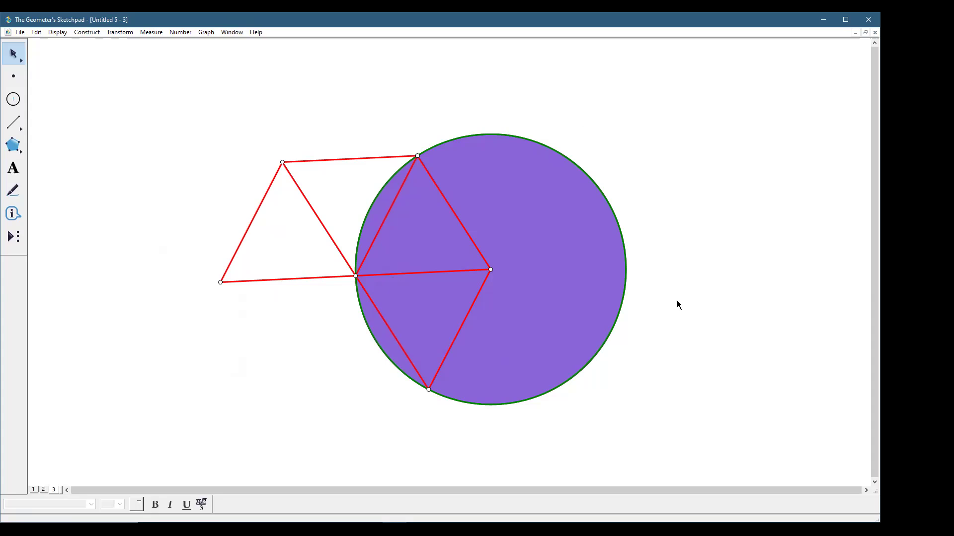
# Move the whole figure with the filled circle toward the page's upper-left area and deselect everything.
pyautogui.click(566, 294)
pyautogui.click(219, 306)
pyautogui.moveTo(392, 240); pyautogui.dragTo(270, 177)
pyautogui.click(634, 164)
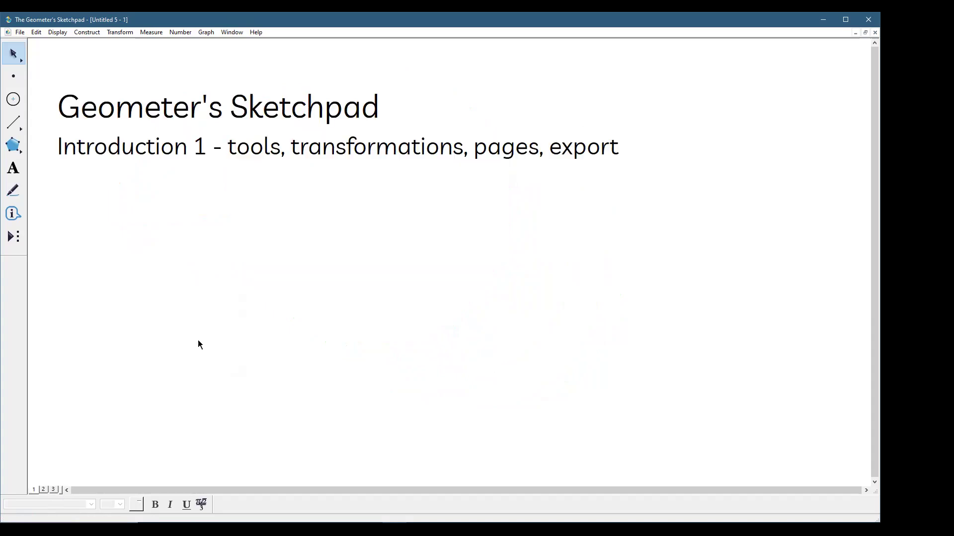
pyautogui.click(36, 33)
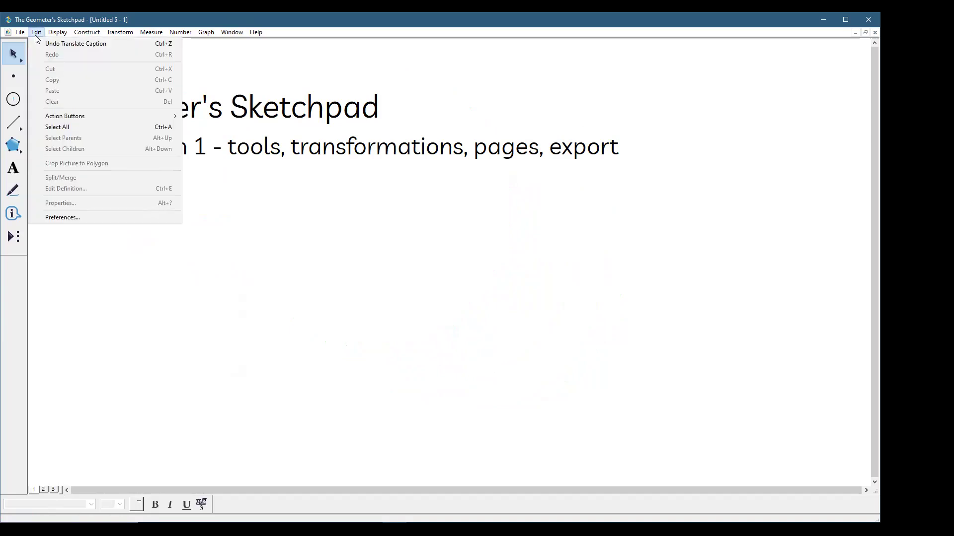
pyautogui.moveTo(51, 34)
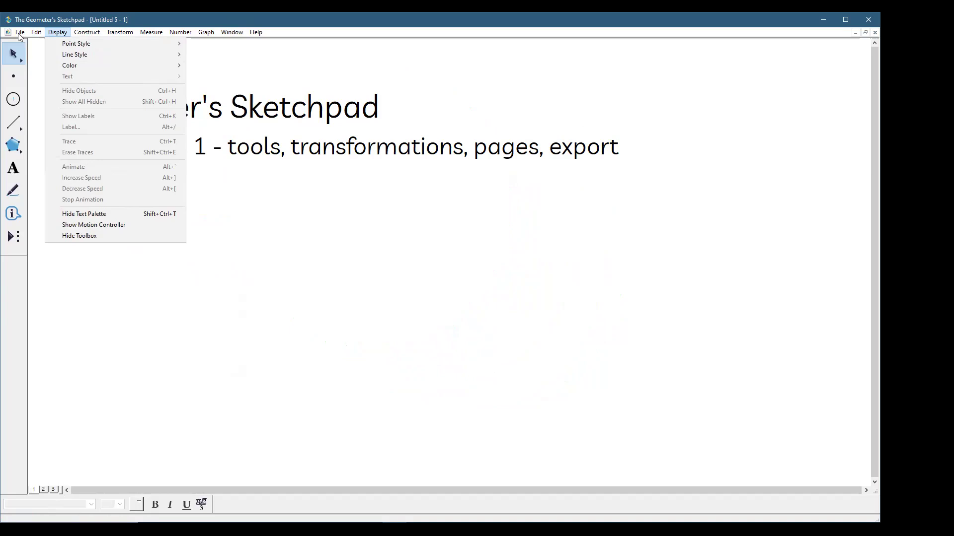
pyautogui.moveTo(19, 33)
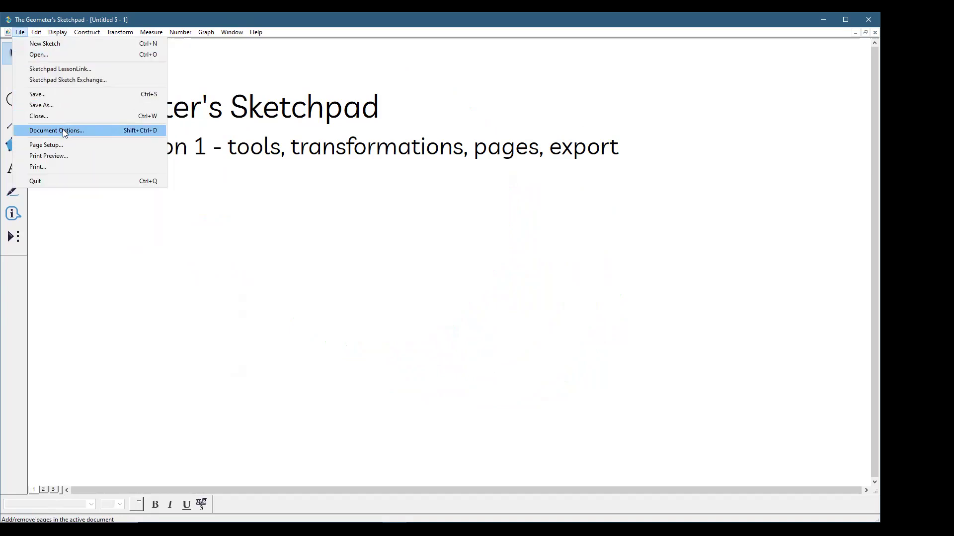
pyautogui.click(63, 129)
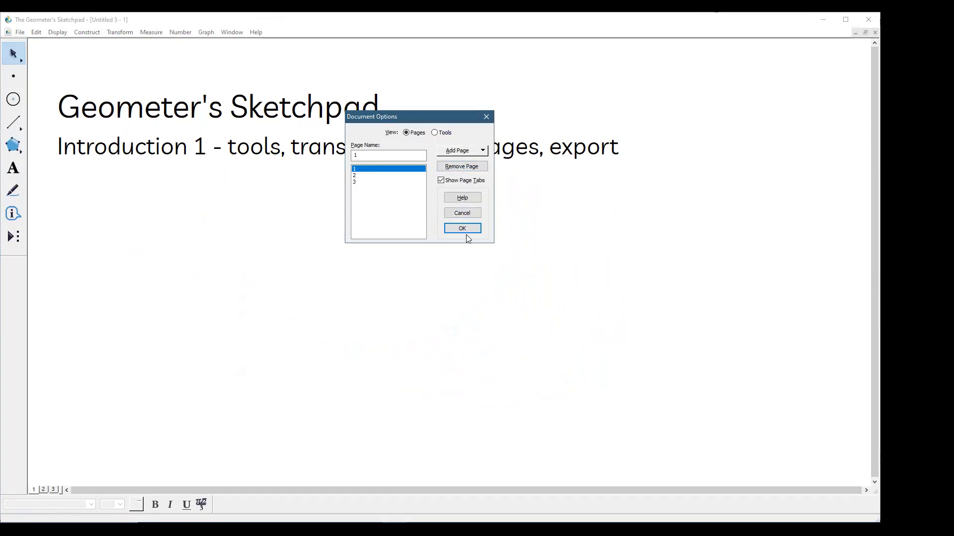
pyautogui.click(464, 214)
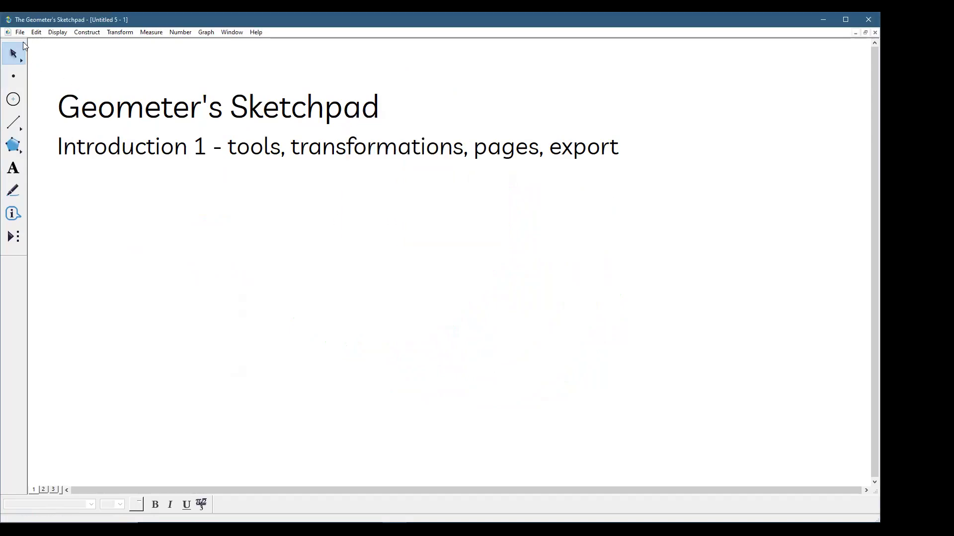
# Try to rename the three document pages as 1 intro page, 2 polygons and 3 transformations, and dismiss the document options without confirming.
pyautogui.click(20, 33)
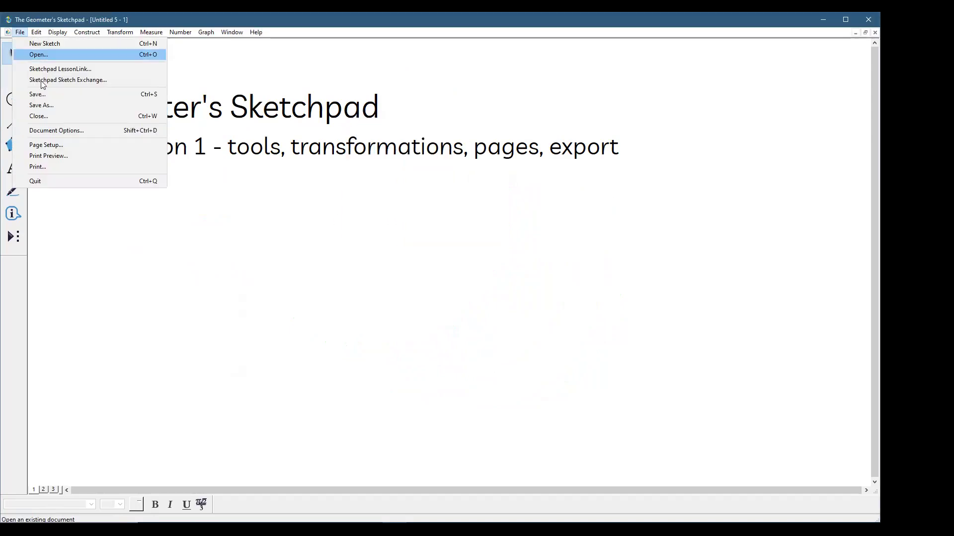
pyautogui.click(67, 130)
pyautogui.click(377, 154)
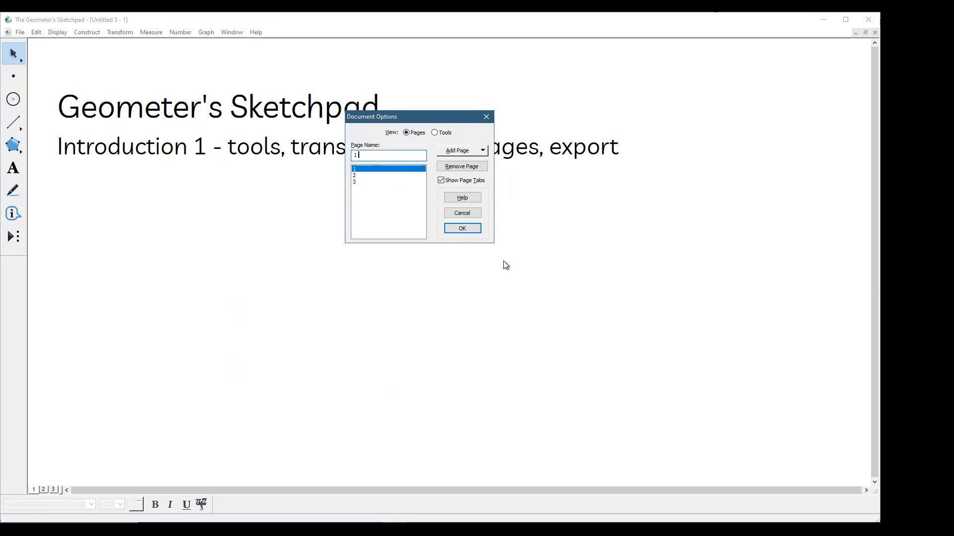
pyautogui.write('intro page')
pyautogui.click(382, 175)
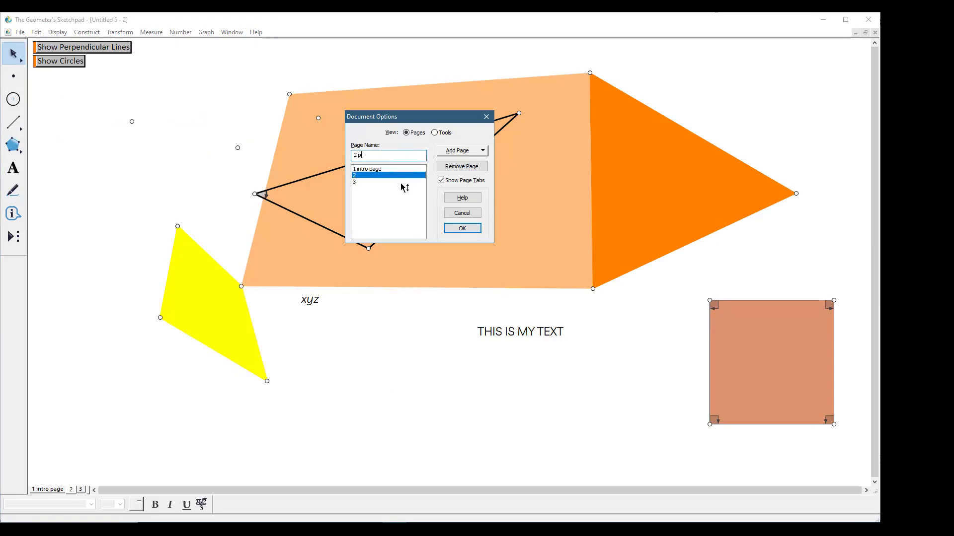
pyautogui.write('polygons')
pyautogui.click(397, 182)
pyautogui.click(387, 155)
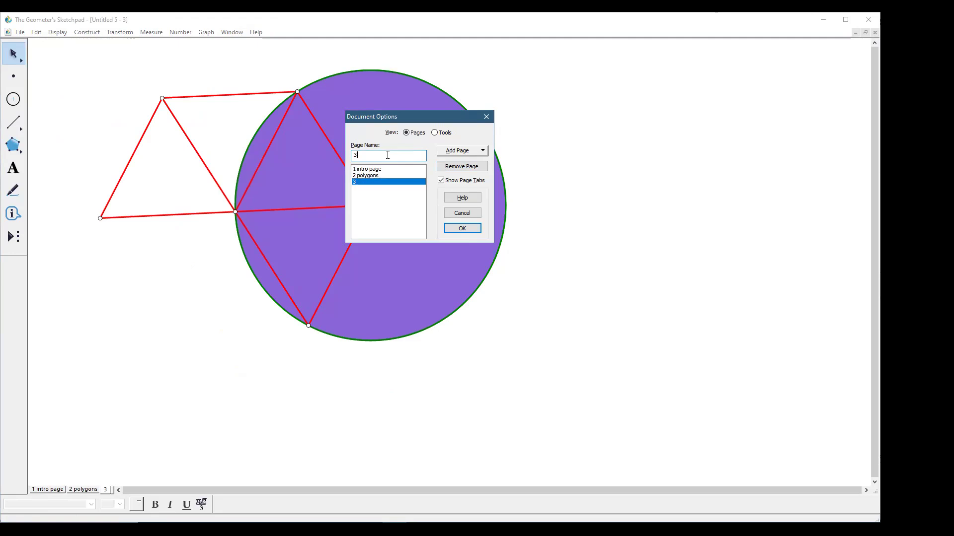
pyautogui.write('transform')
pyautogui.click(392, 223)
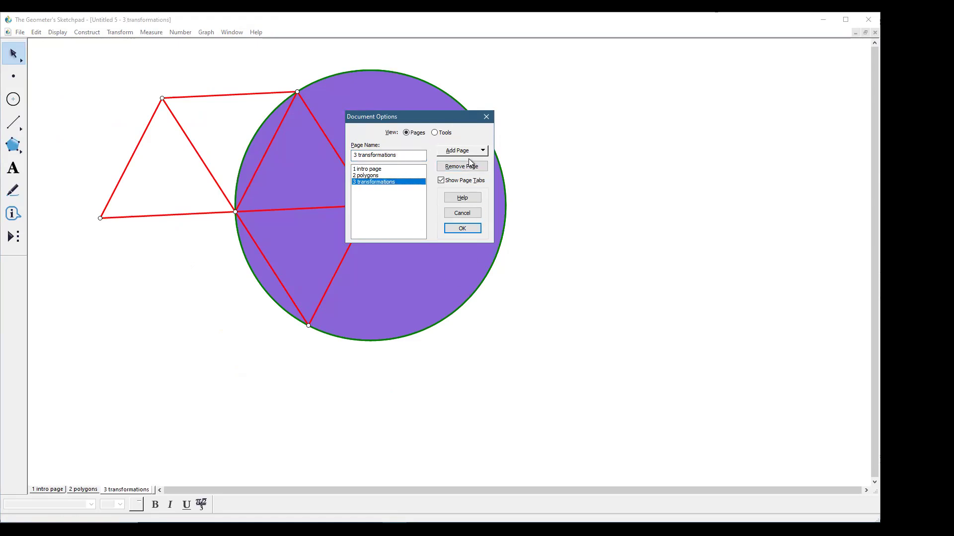
pyautogui.click(487, 118)
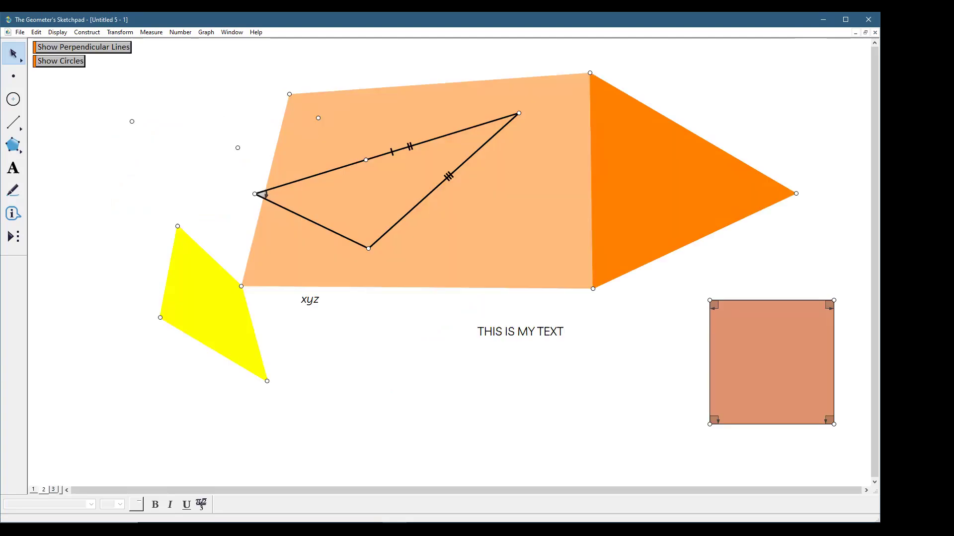
# Switch to page 3 with the filled circle and rename it as 3 intro.
pyautogui.click(57, 491)
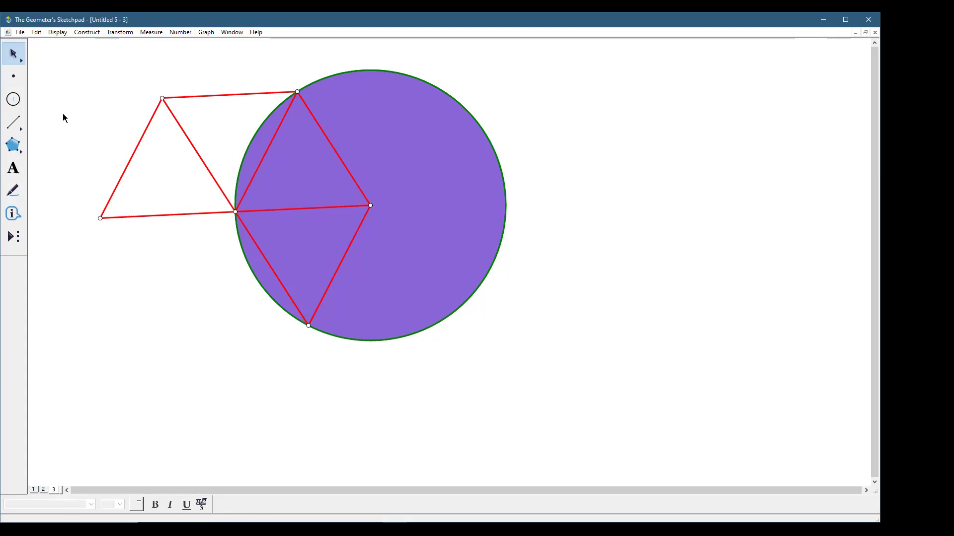
pyautogui.click(19, 32)
pyautogui.click(71, 131)
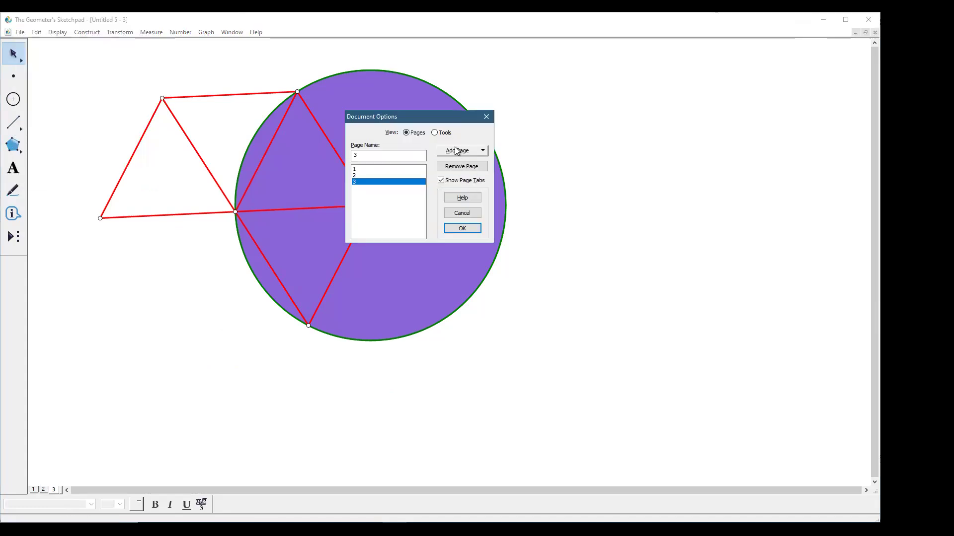
pyautogui.click(403, 156)
pyautogui.write('intro')
pyautogui.click(472, 229)
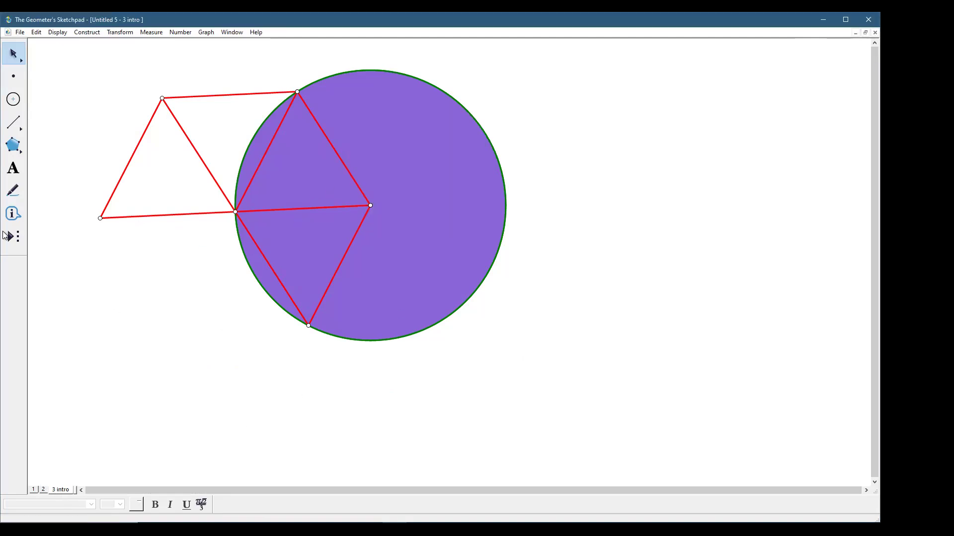
# Reopen the document options and rename page 1 as 1 intro.
pyautogui.click(10, 236)
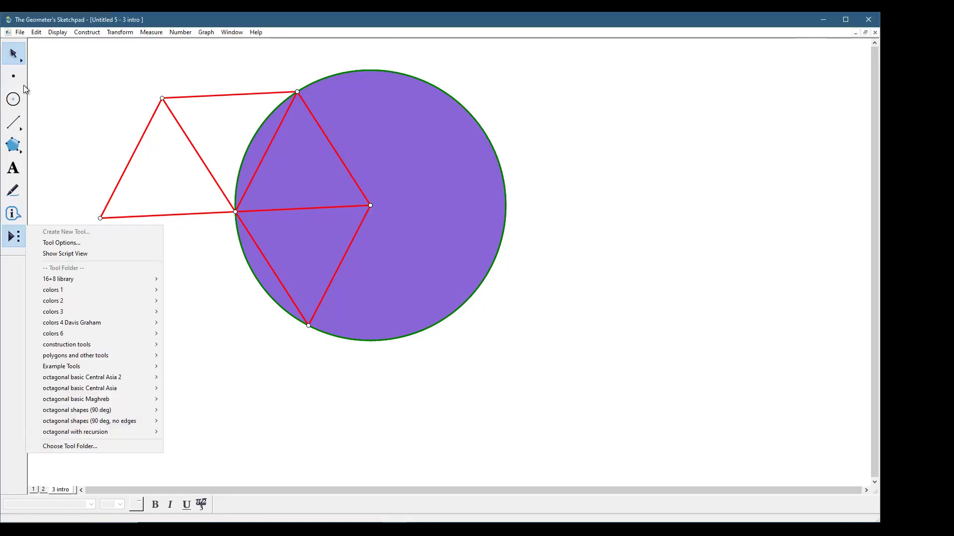
pyautogui.click(59, 85)
pyautogui.click(34, 32)
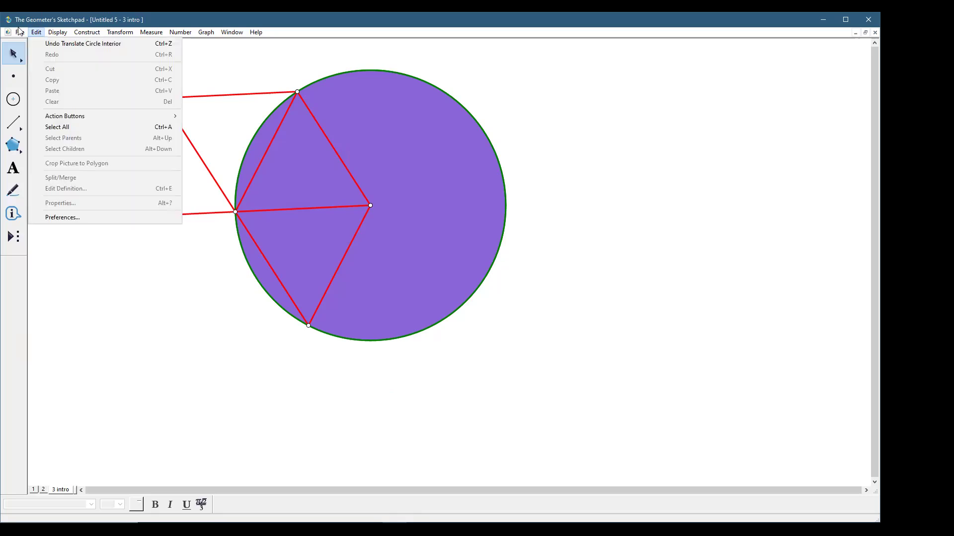
pyautogui.moveTo(20, 33)
pyautogui.click(52, 131)
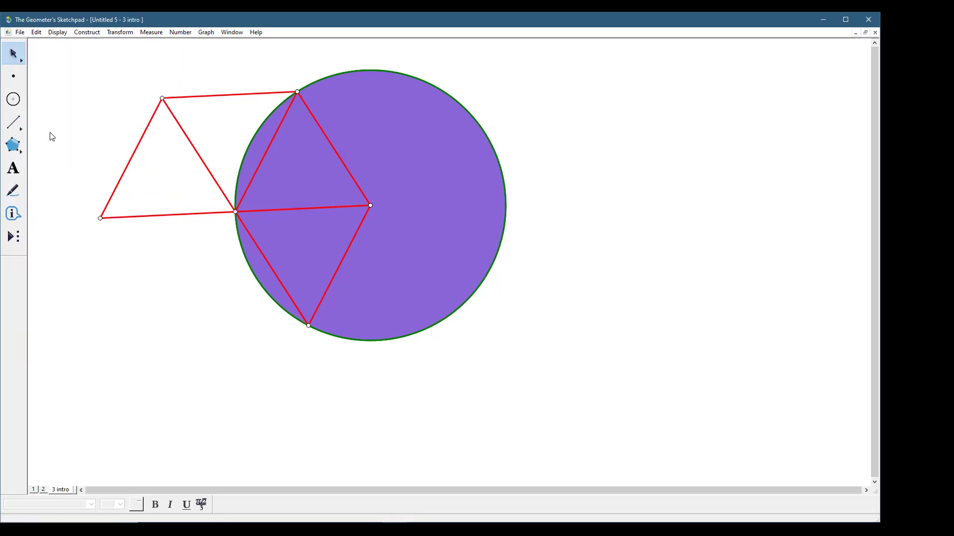
pyautogui.click(389, 169)
pyautogui.click(390, 154)
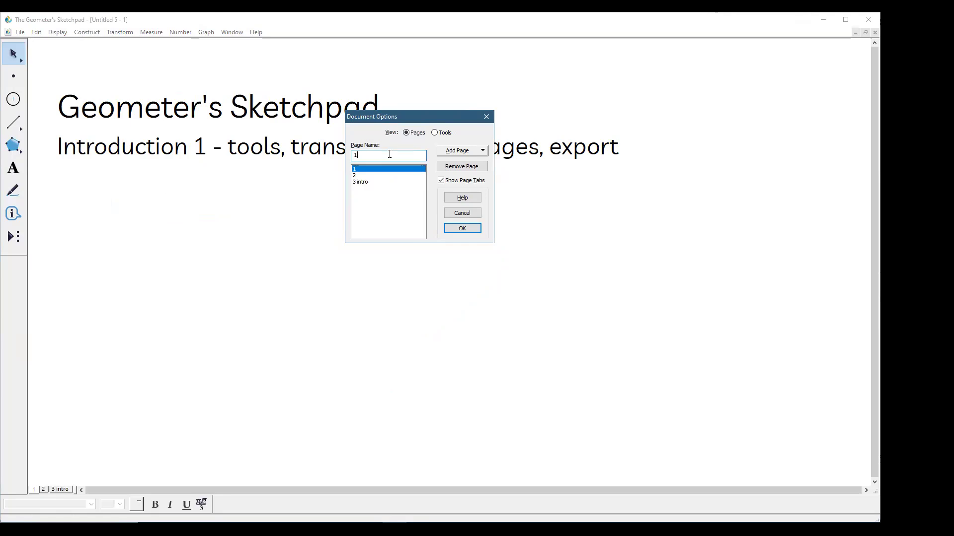
pyautogui.write('intro')
# Rename page 2 as 2 polygons and the 3 intro page as 3transforms, and confirm the document options.
pyautogui.click(377, 175)
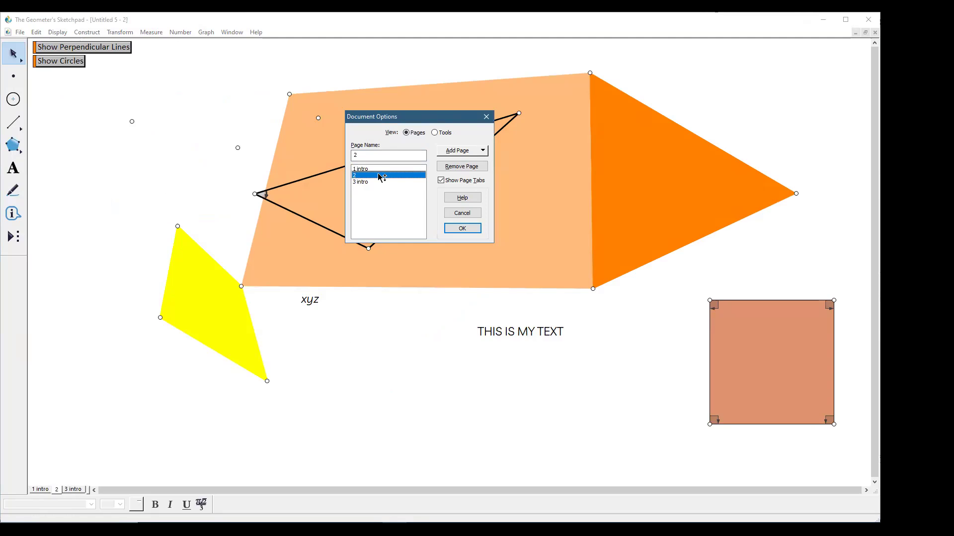
pyautogui.click(385, 156)
pyautogui.write('polygons')
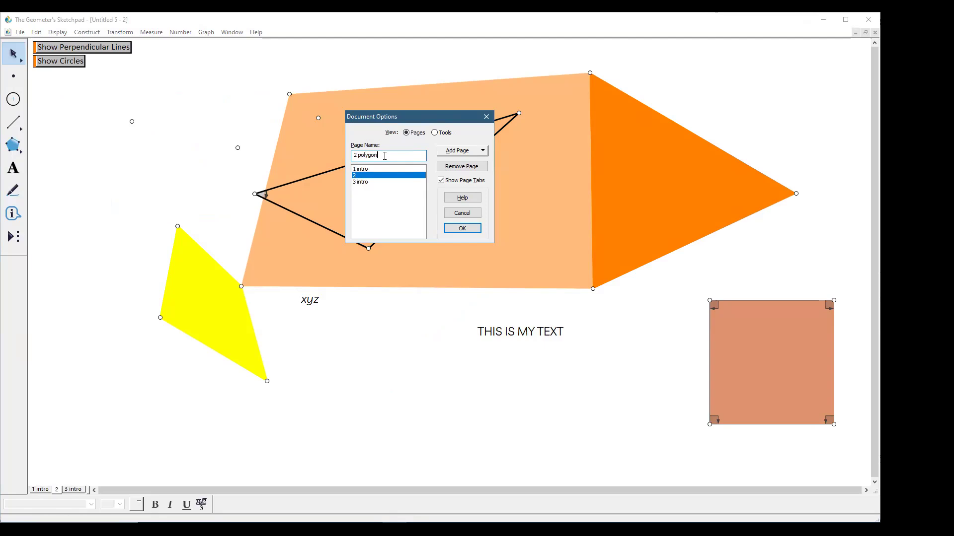
pyautogui.click(375, 182)
pyautogui.moveTo(383, 156); pyautogui.dragTo(358, 156)
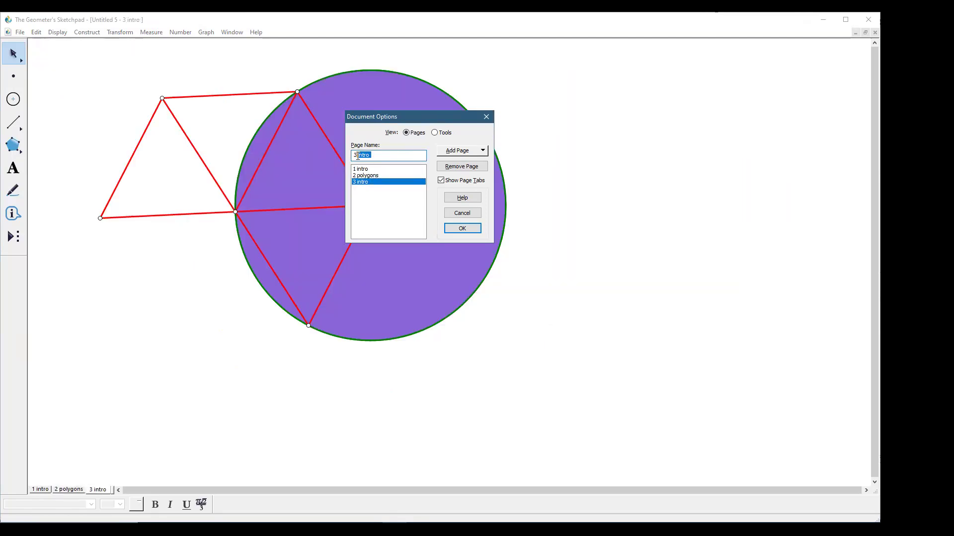
pyautogui.write('transforms')
pyautogui.click(462, 228)
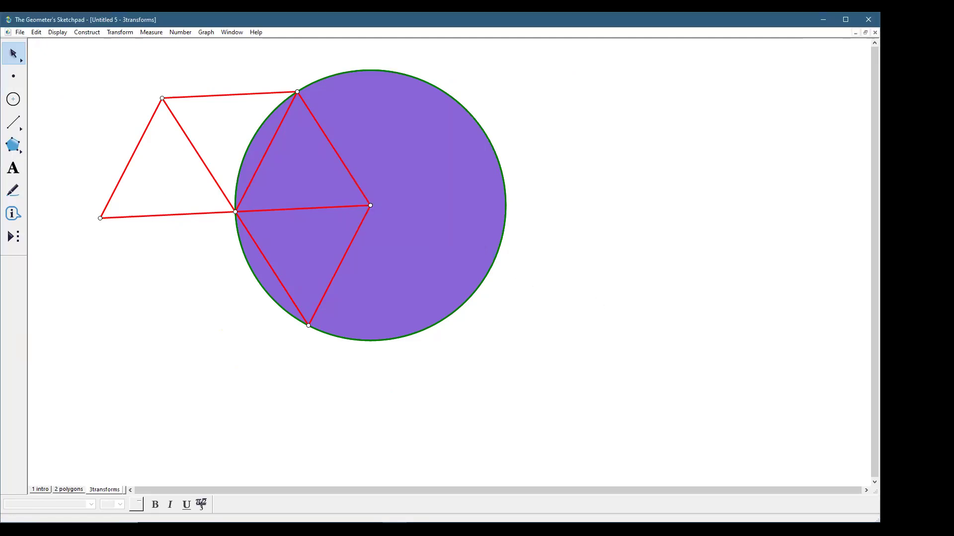
# Check the renamed pages by switching to 2 polygons, 1 intro and 3transforms in turn.
pyautogui.click(75, 490)
pyautogui.click(40, 490)
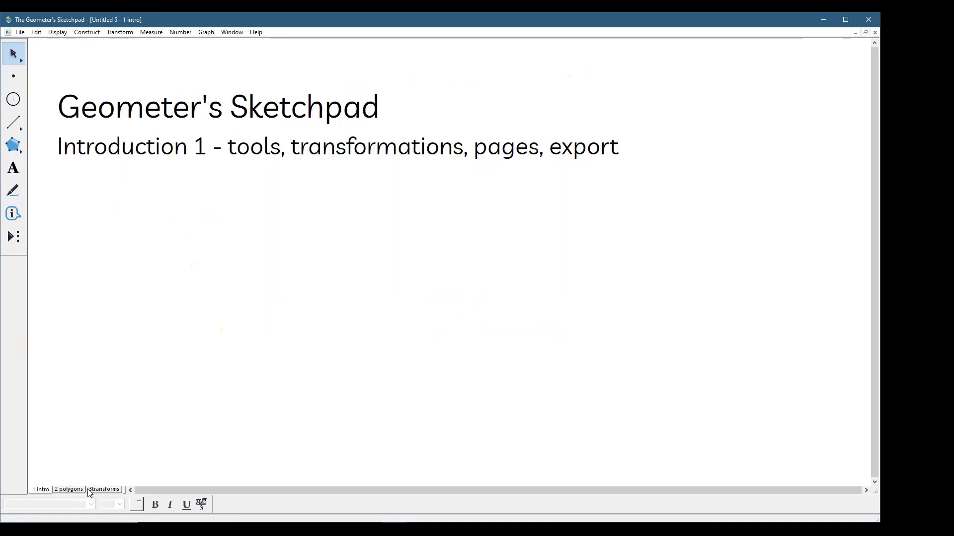
pyautogui.click(102, 490)
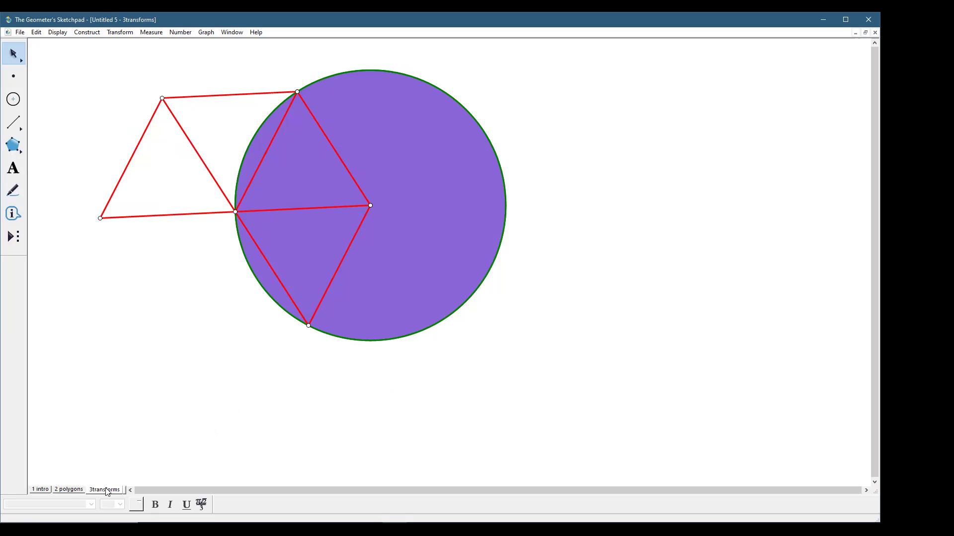
# Switch to the 1 intro page and rename it as Introduction in the document options.
pyautogui.click(41, 490)
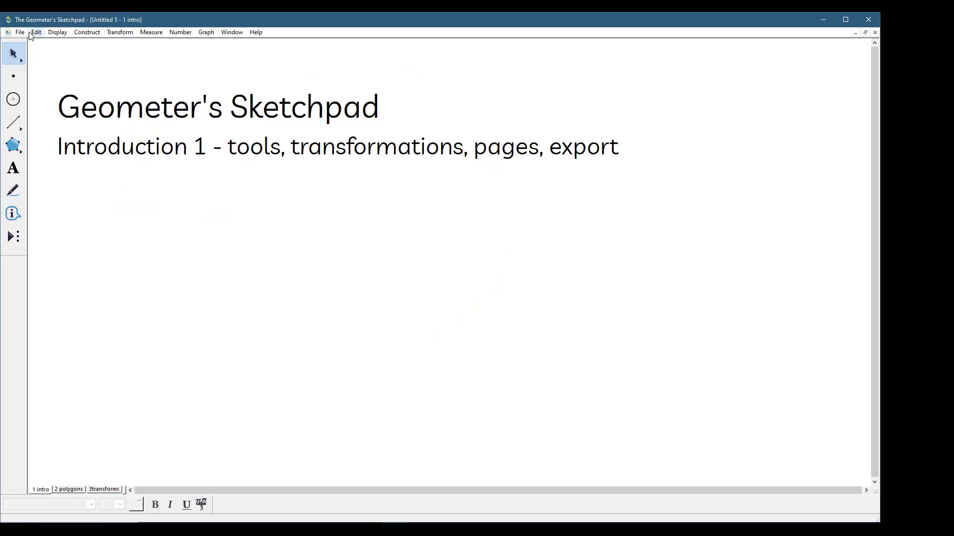
pyautogui.hotkey('alt', 'f')
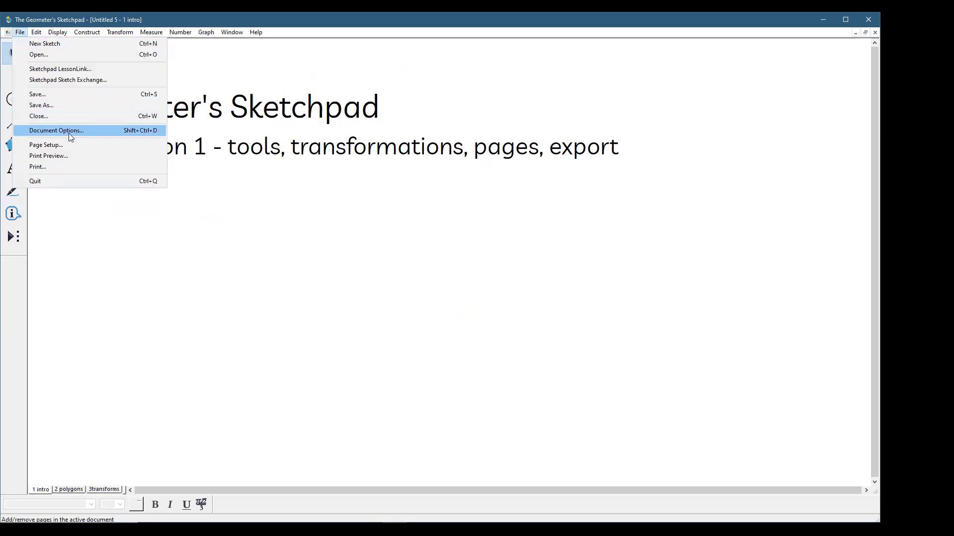
pyautogui.click(68, 133)
pyautogui.moveTo(382, 157); pyautogui.dragTo(326, 154)
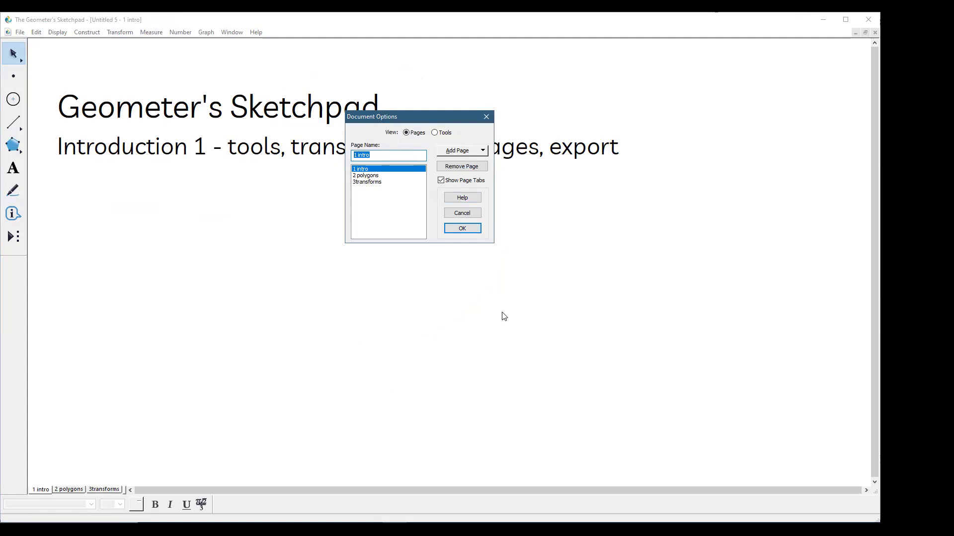
pyautogui.write('Introduction')
# Rename the 2 polygons page as Polygons and place it after 3transforms in the page order.
pyautogui.click(380, 175)
pyautogui.moveTo(384, 154); pyautogui.dragTo(352, 155)
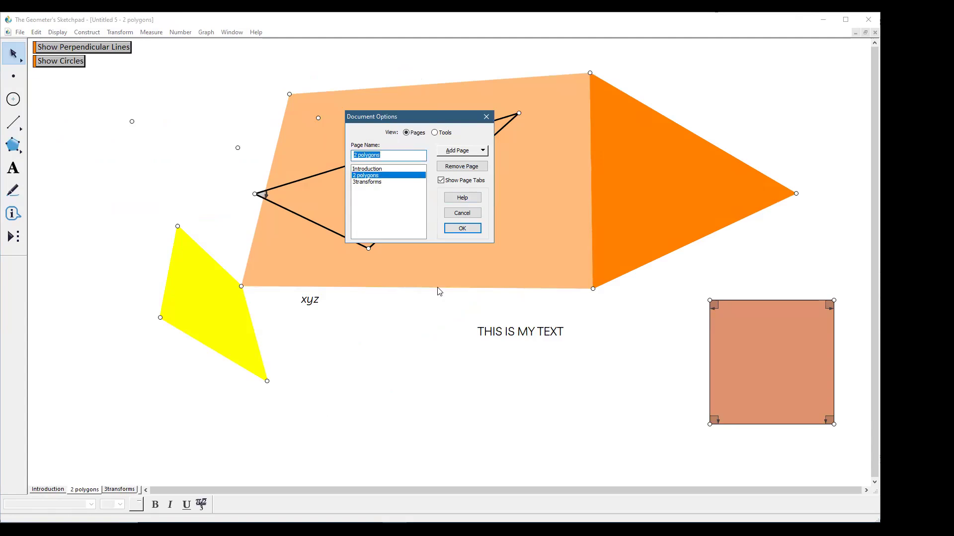
pyautogui.write('Polygons')
pyautogui.click(387, 189)
pyautogui.doubleClick(389, 153)
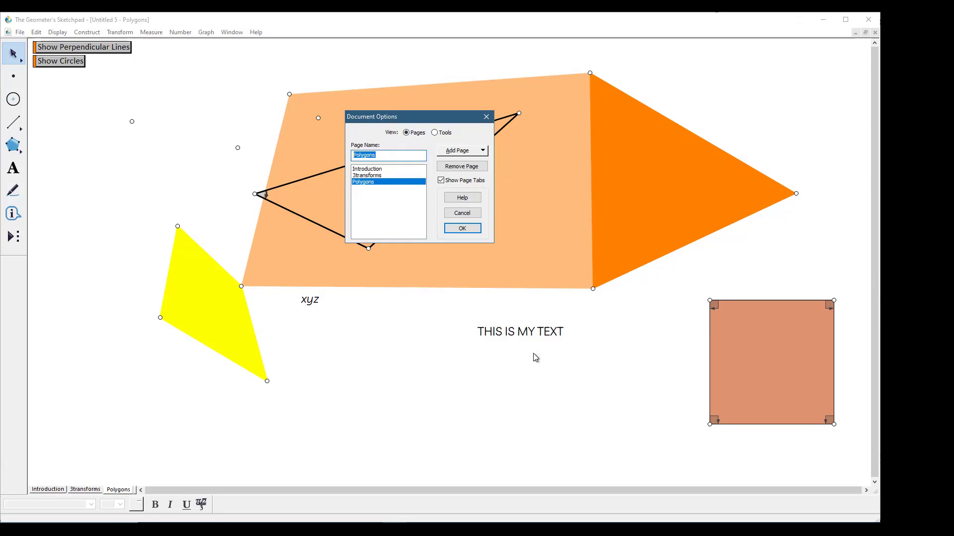
# Rename the 3transforms page as Transformations and select the Polygons page in the document options.
pyautogui.click(369, 177)
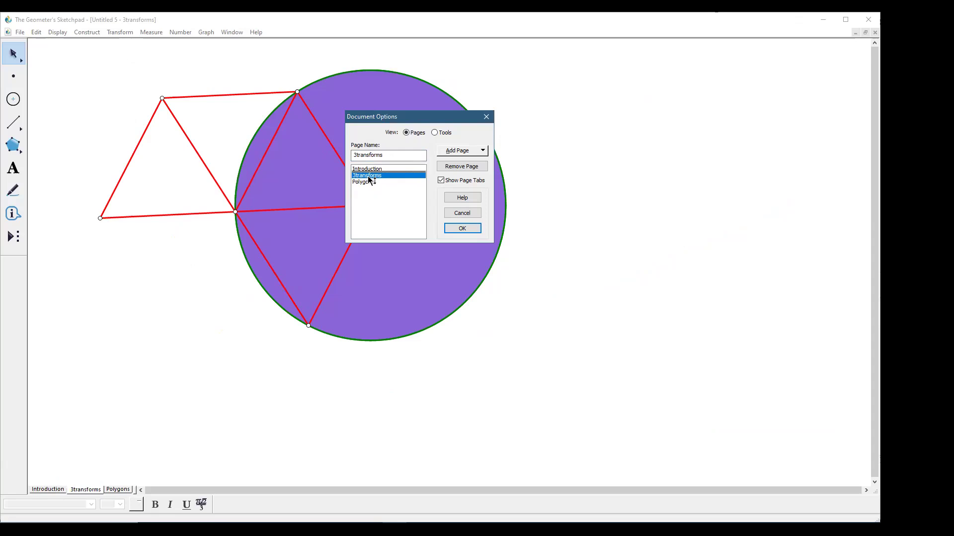
pyautogui.moveTo(386, 154); pyautogui.dragTo(277, 139)
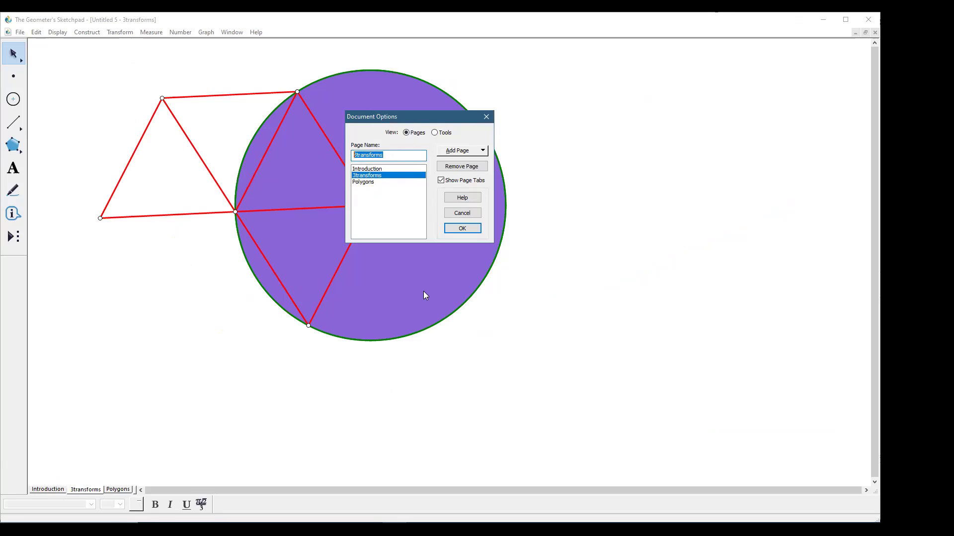
pyautogui.write('Transformations')
pyautogui.click(376, 182)
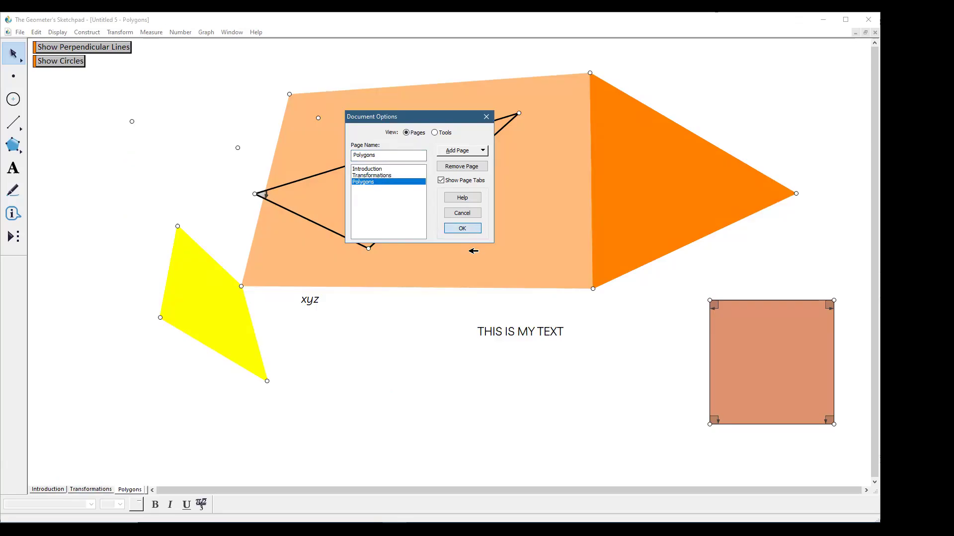
# Reorder the pages in the document options so that Transformations comes after Polygons, and apply the new order.
pyautogui.press('Return')
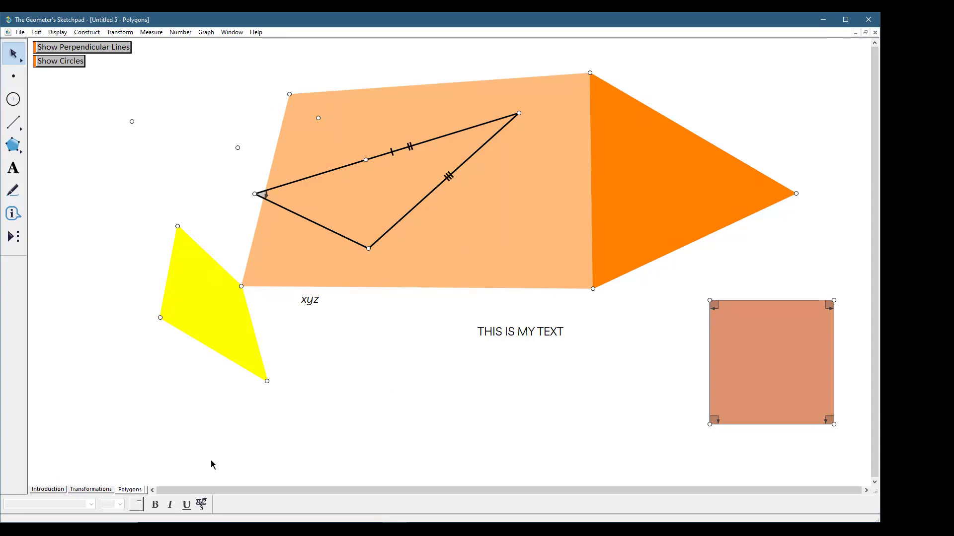
pyautogui.click(23, 34)
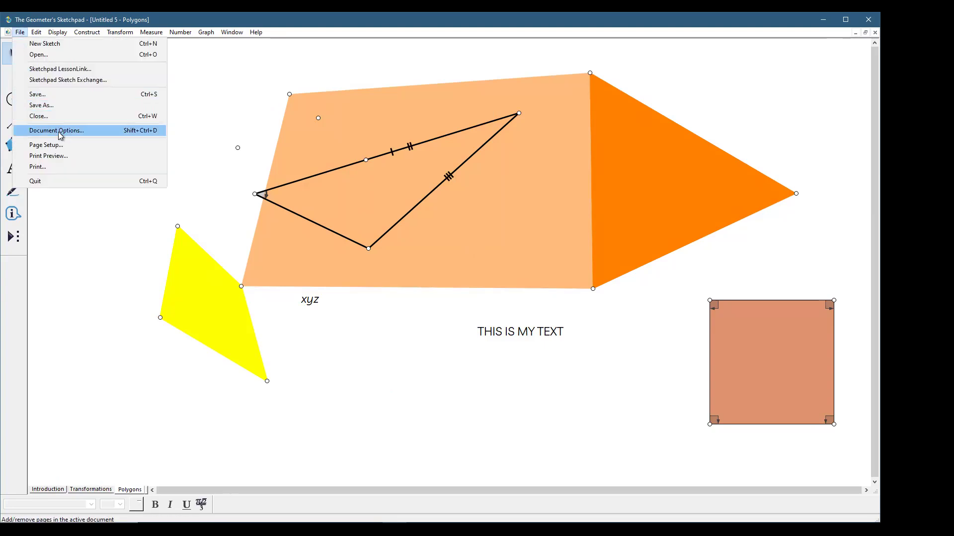
pyautogui.click(61, 133)
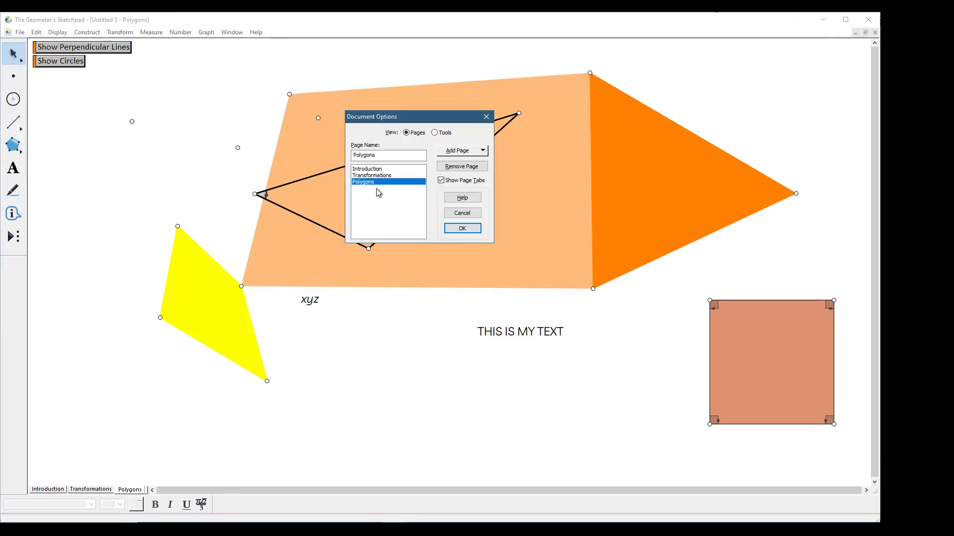
pyautogui.moveTo(373, 174); pyautogui.dragTo(372, 190)
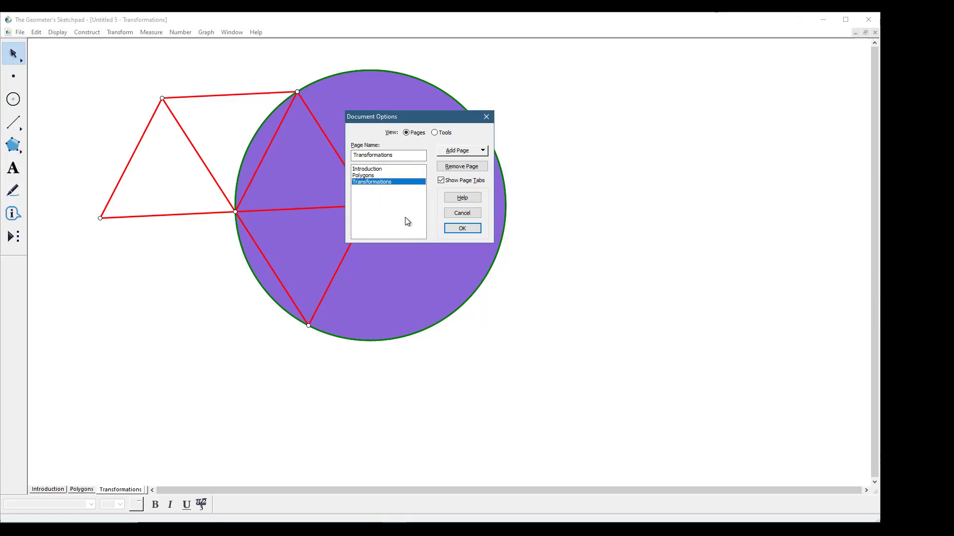
pyautogui.click(471, 233)
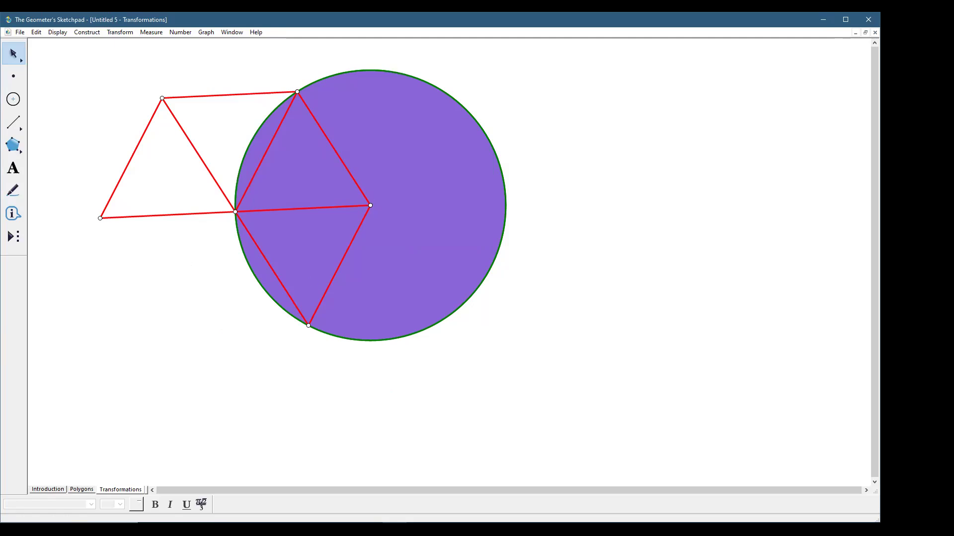
# Move the leftmost triangle vertex slightly outward to enlarge the connected triangles and circle on the Transformations page.
pyautogui.moveTo(100, 218)
pyautogui.mouseDown()
pyautogui.moveTo(111, 256)
pyautogui.moveTo(113, 222)
pyautogui.moveTo(97, 217)
pyautogui.mouseUp()
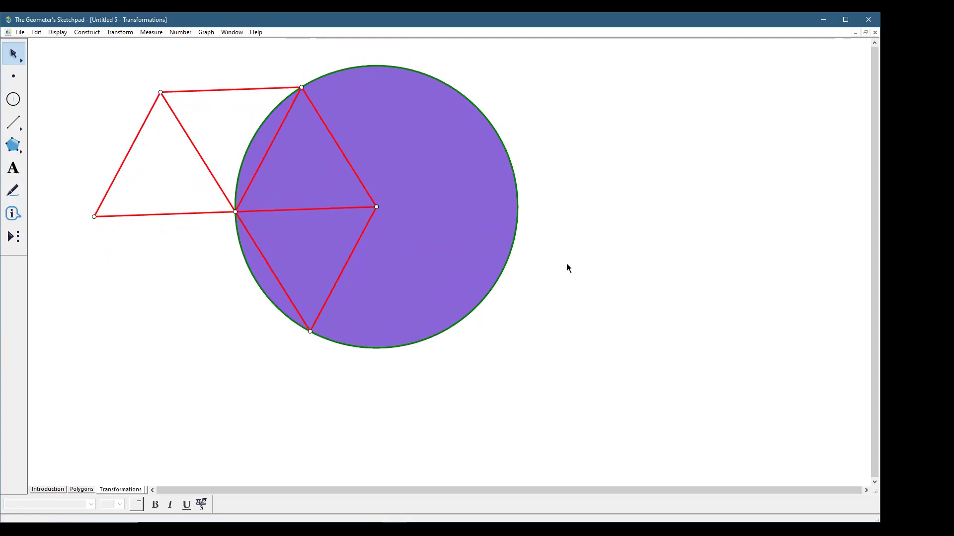
# View the Polygons page, return to the Transformations page and look over the available transform commands.
pyautogui.click(82, 490)
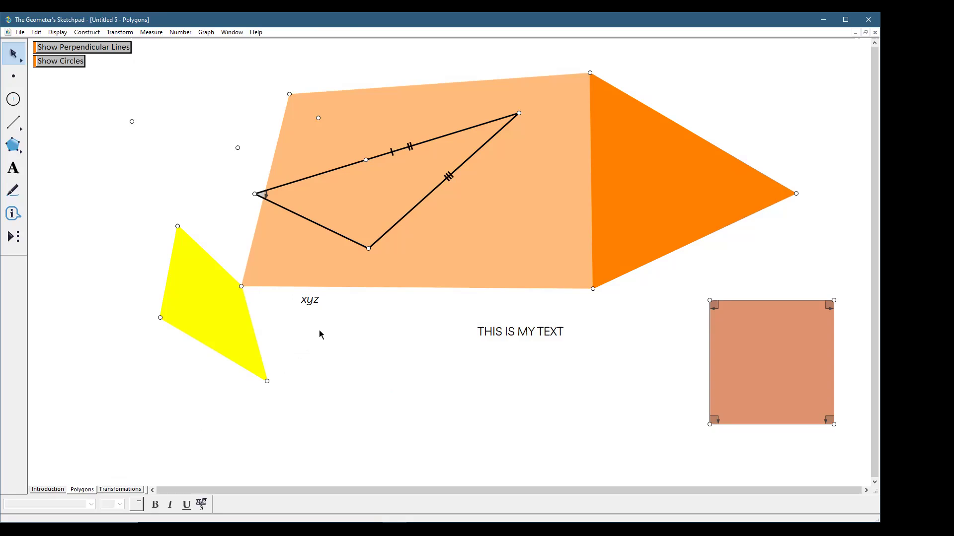
pyautogui.click(130, 491)
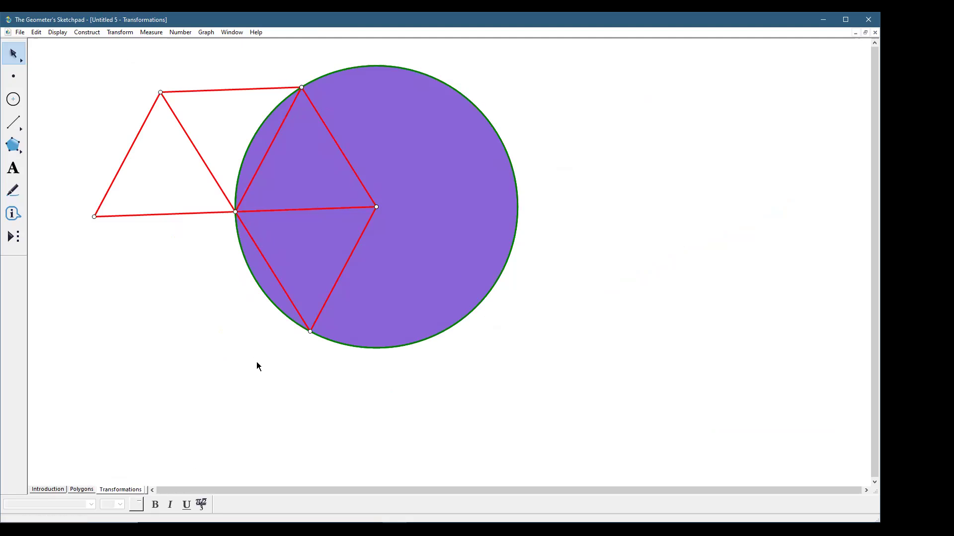
pyautogui.click(120, 32)
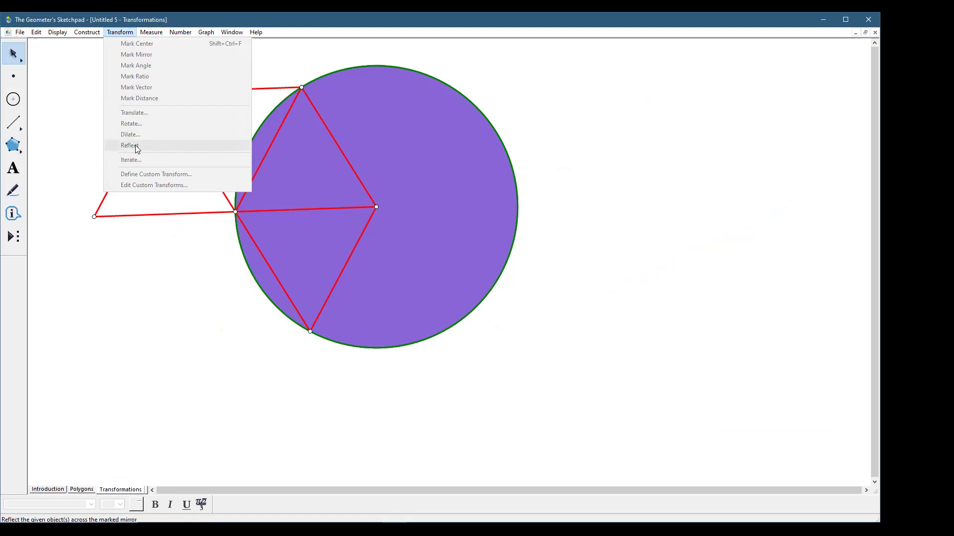
pyautogui.click(170, 262)
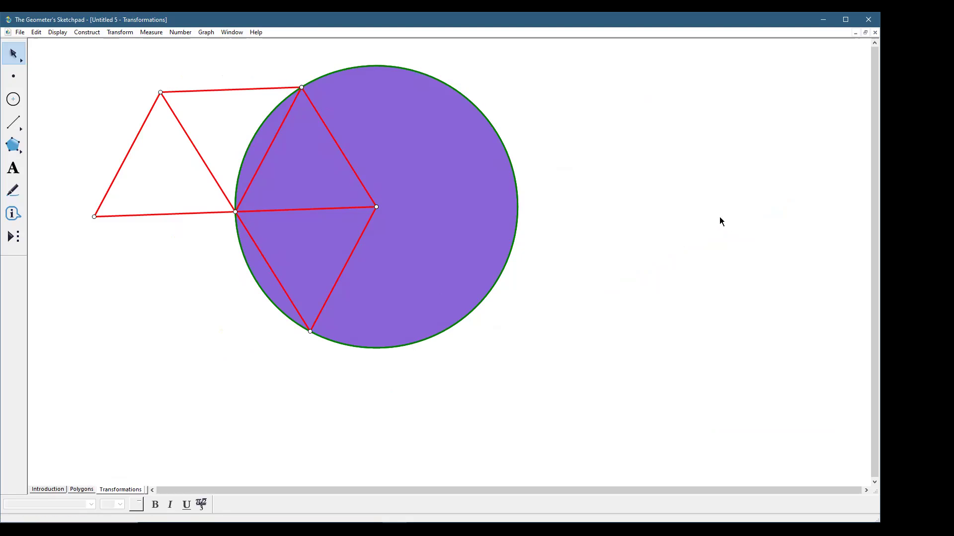